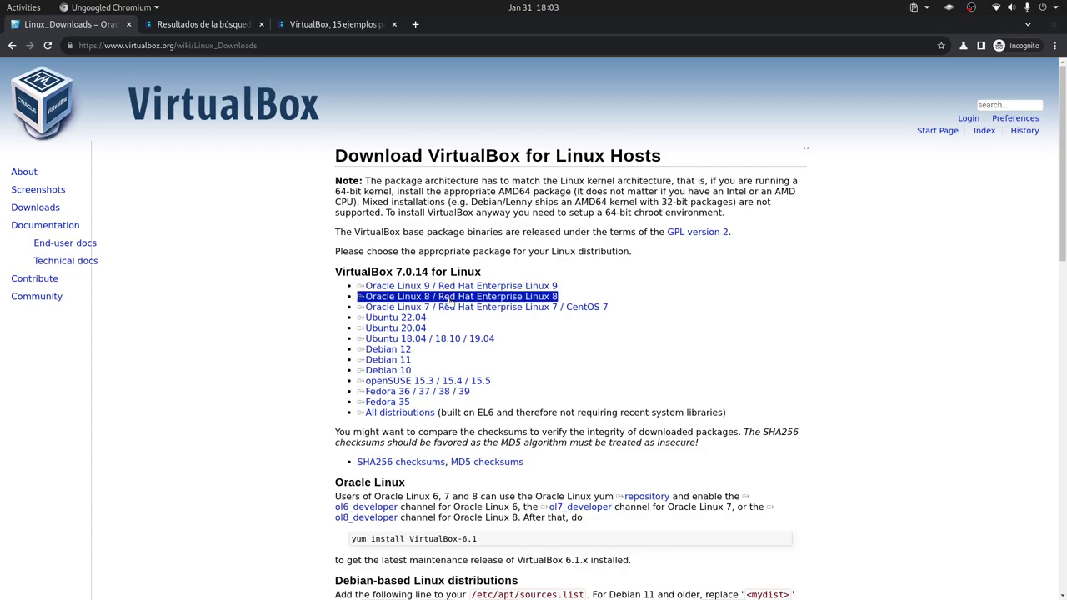
Examine the VirtualBox 7.0.14 Linux packages for Oracle Linux, Fedora, openSUSE and all distributions.
triple_click(526, 287)
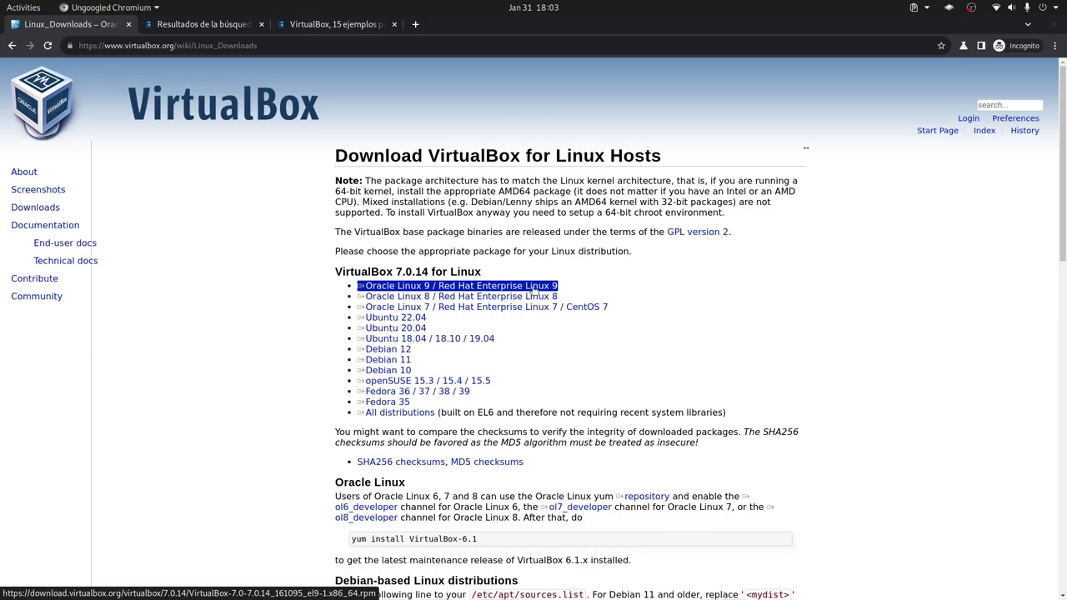
triple_click(533, 295)
triple_click(392, 402)
triple_click(425, 391)
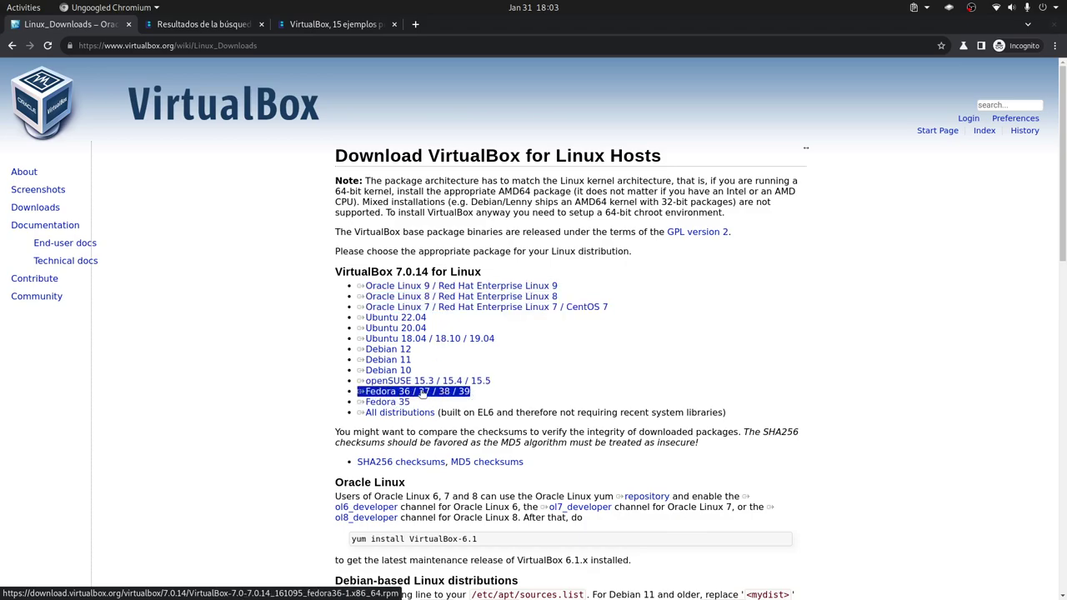
triple_click(429, 381)
triple_click(433, 382)
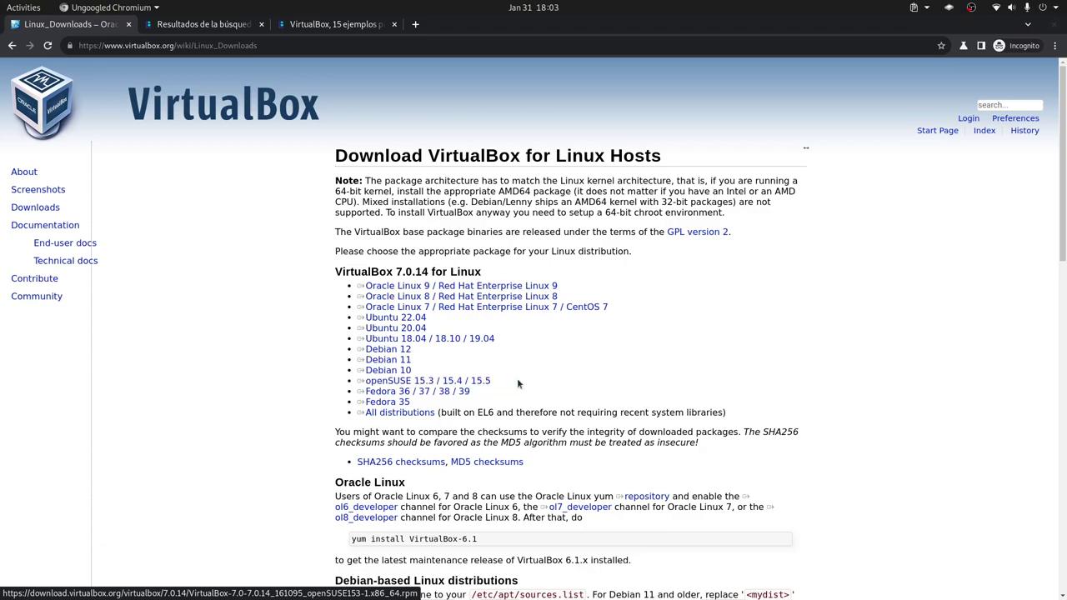
triple_click(397, 413)
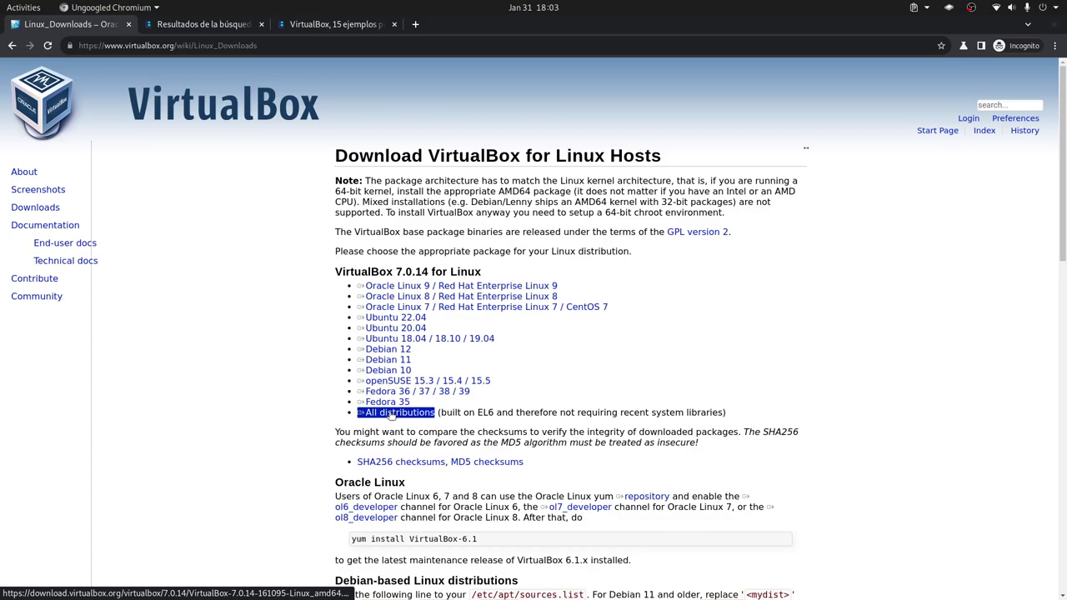
left_click(393, 414)
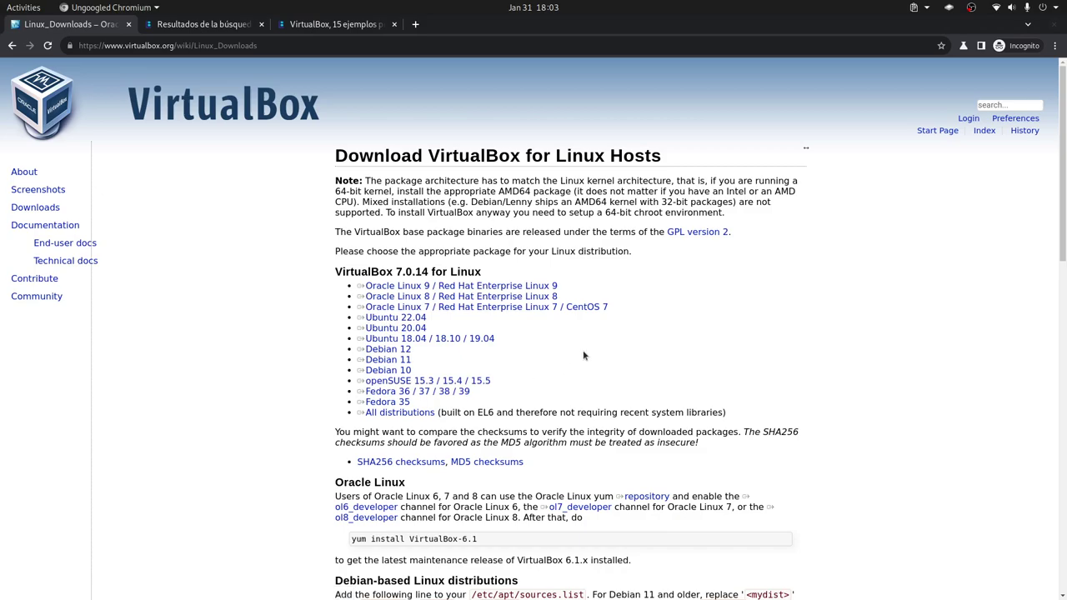
Switch to Oracle VM VirtualBox Manager, open the global preferences and enlarge their dialog.
key("alt+Tab")
key("alt+Tab")
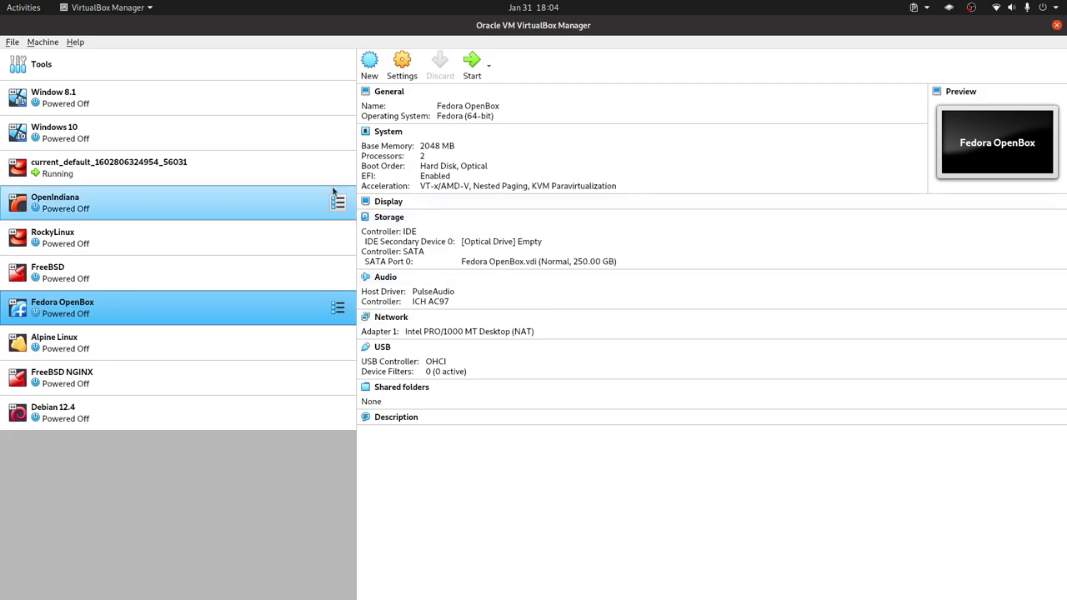
left_click(79, 65)
left_click(10, 43)
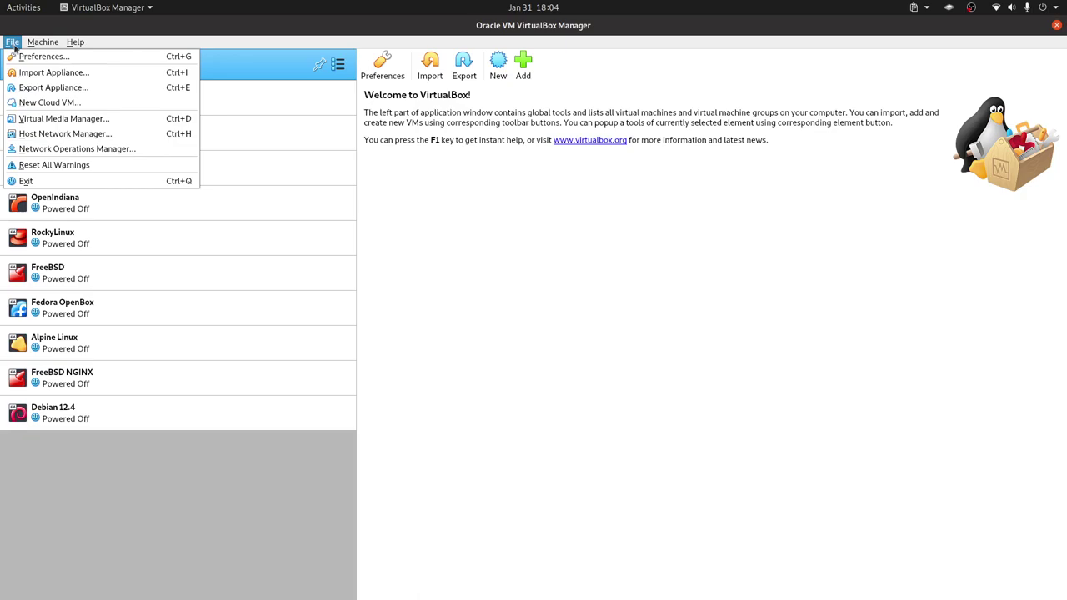
left_click(23, 56)
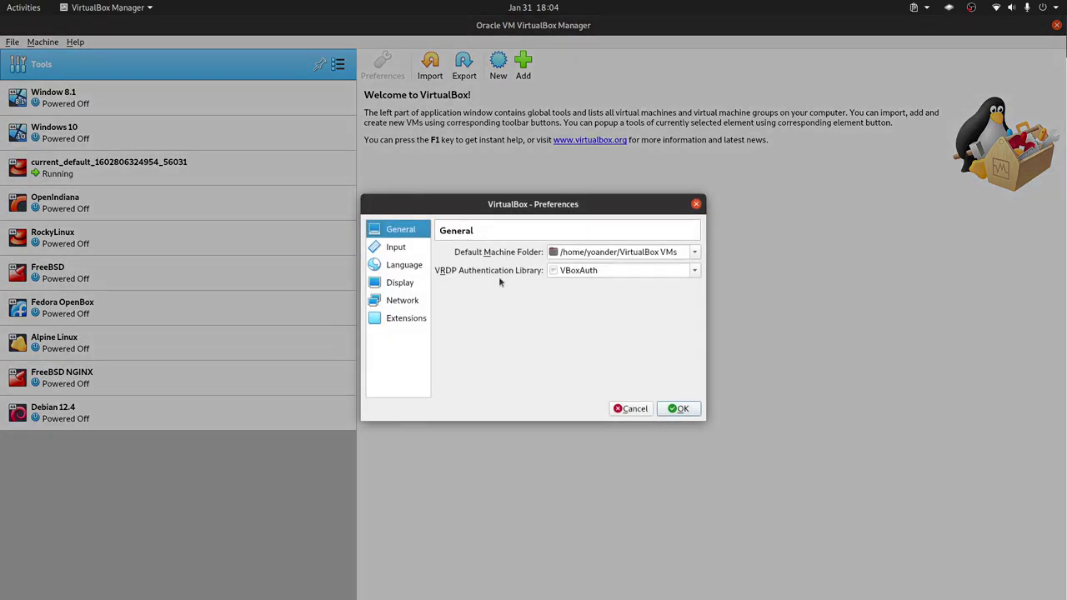
left_click_drag(704, 329, 829, 352)
left_click_drag(631, 420, 583, 490)
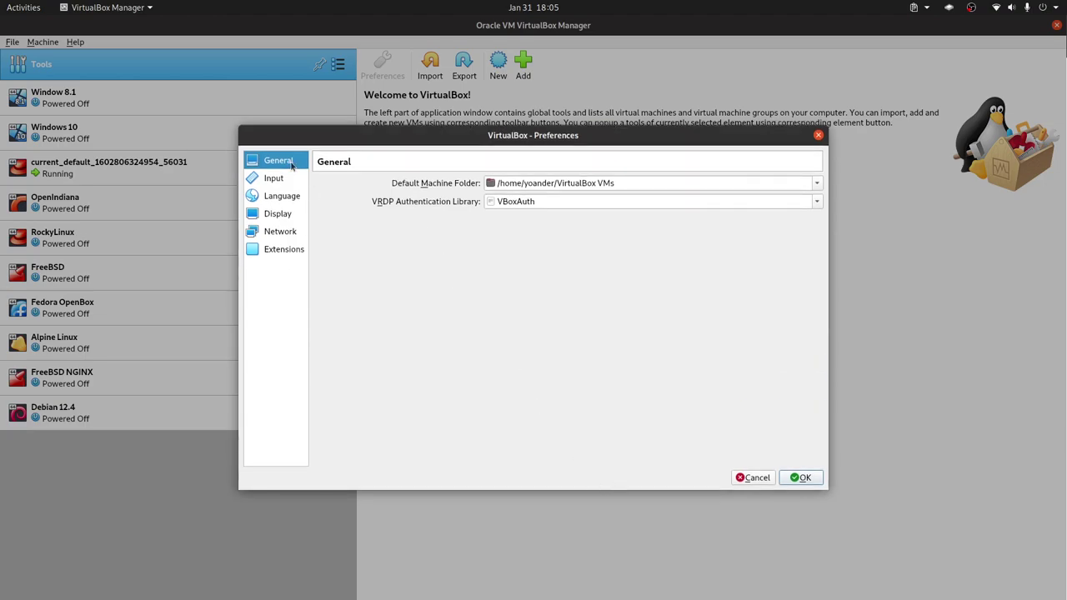
Review the preference categories, including the Virtual Machine keyboard shortcuts under Input, and leave without changing anything.
left_click(286, 245)
left_click(285, 232)
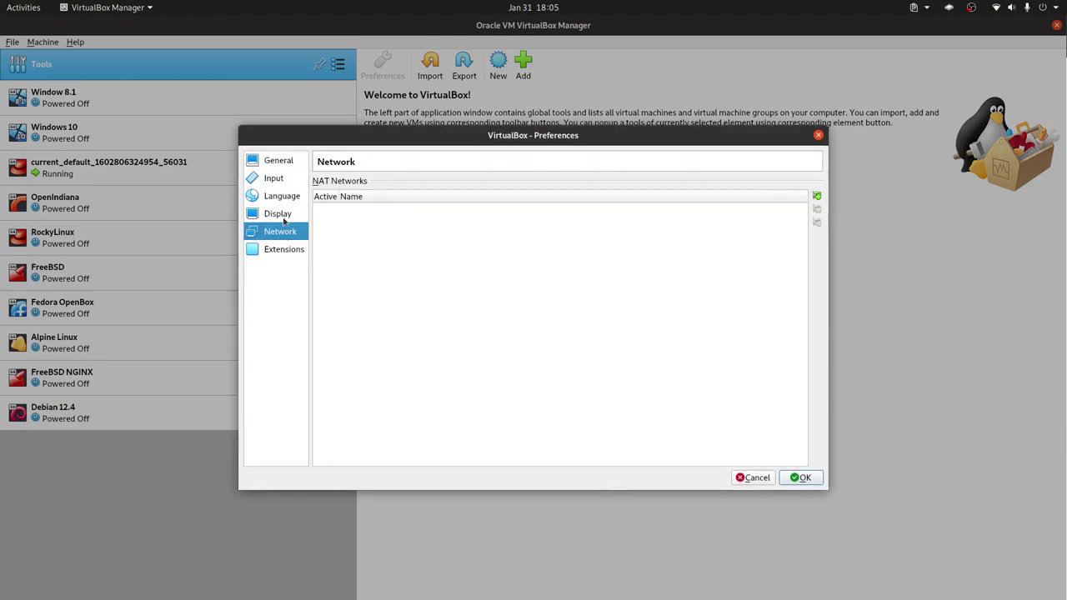
left_click(282, 197)
left_click(279, 178)
left_click(291, 162)
left_click(283, 201)
left_click(284, 215)
left_click(286, 199)
left_click(283, 181)
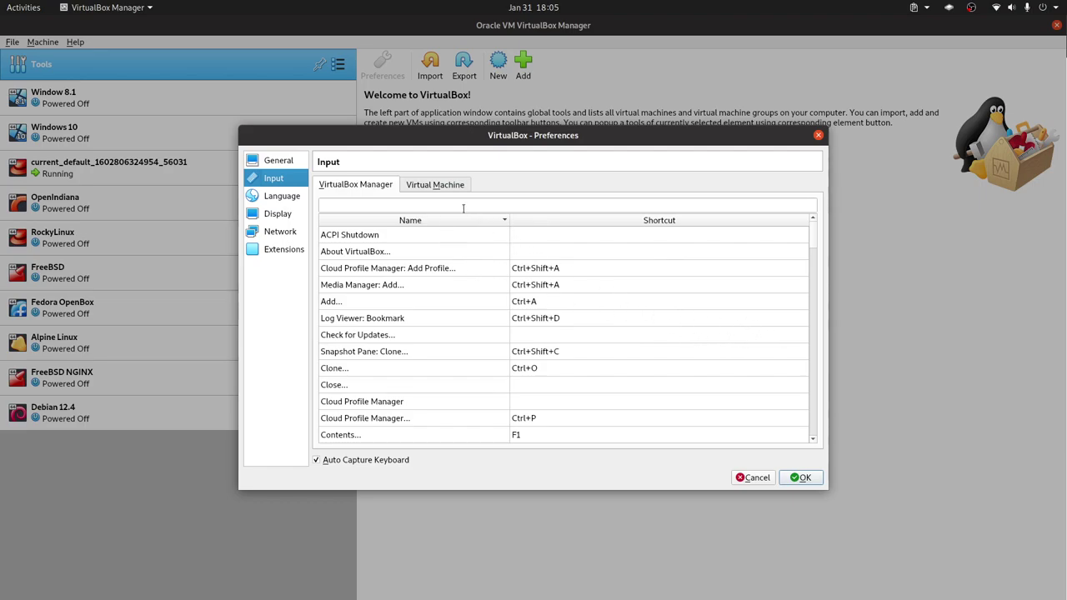
left_click(450, 186)
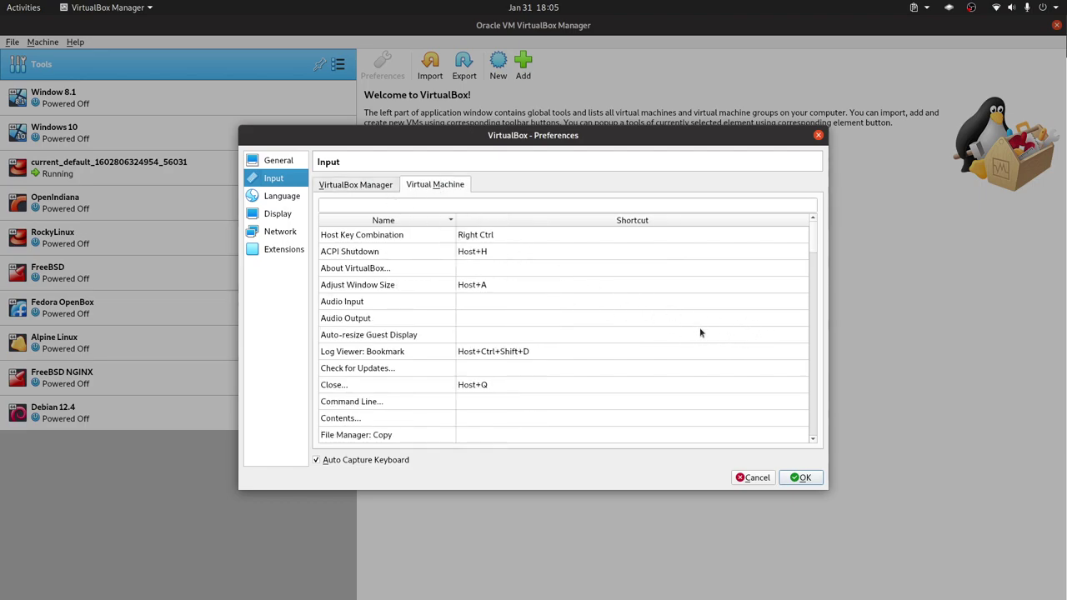
left_click(754, 477)
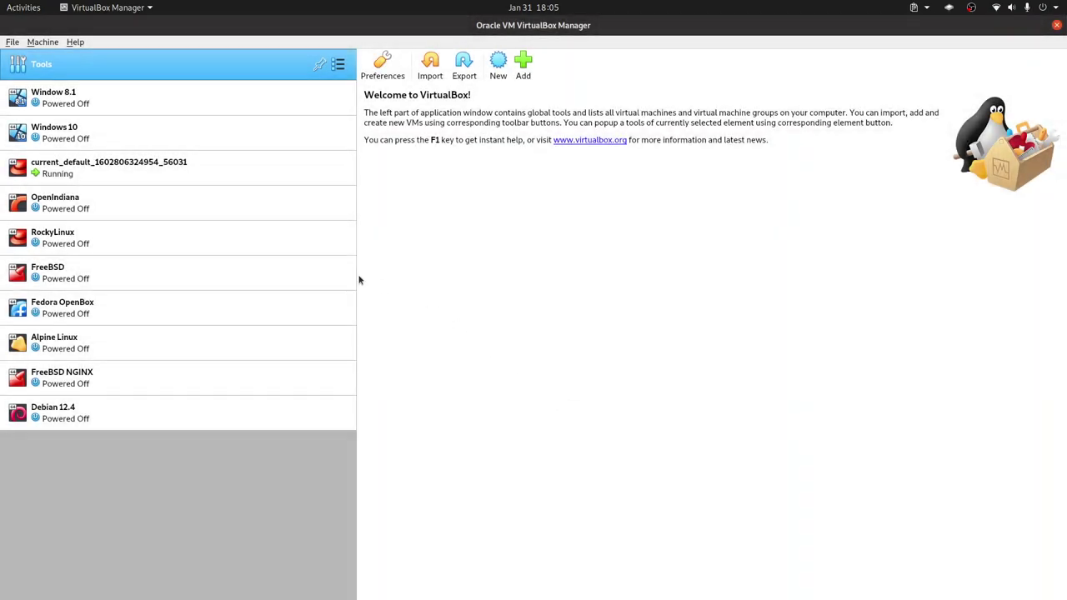
Check the installed VirtualBox version in the About information and close it.
left_click(71, 42)
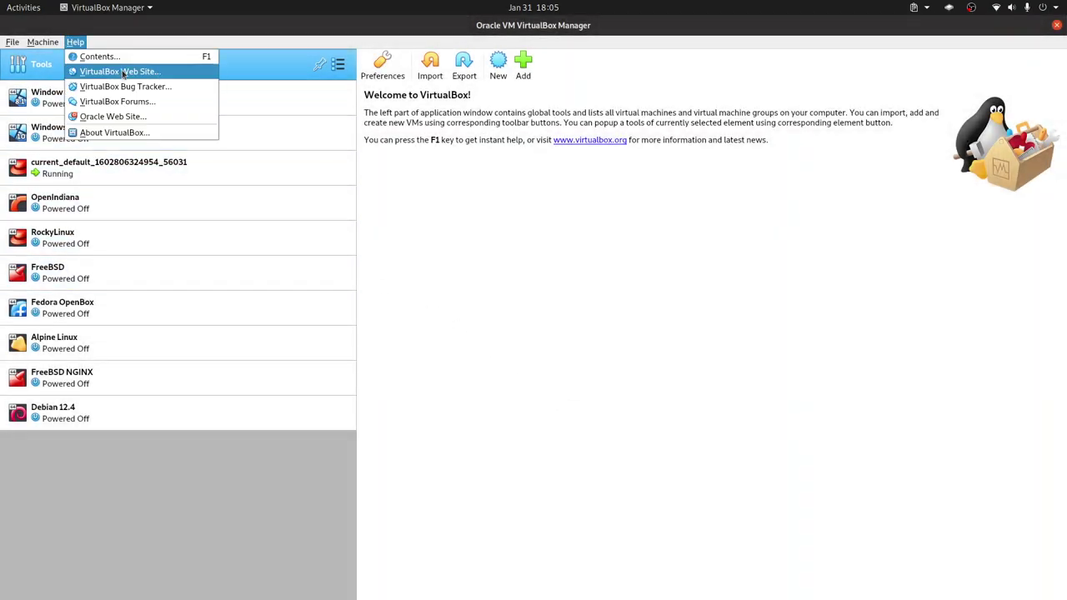
left_click(146, 133)
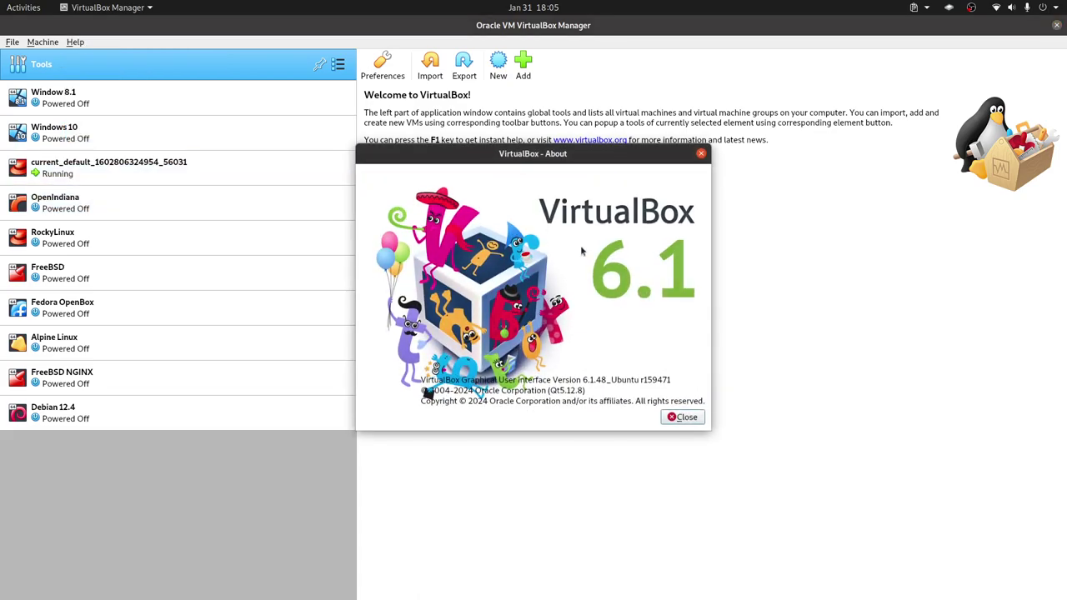
left_click(686, 416)
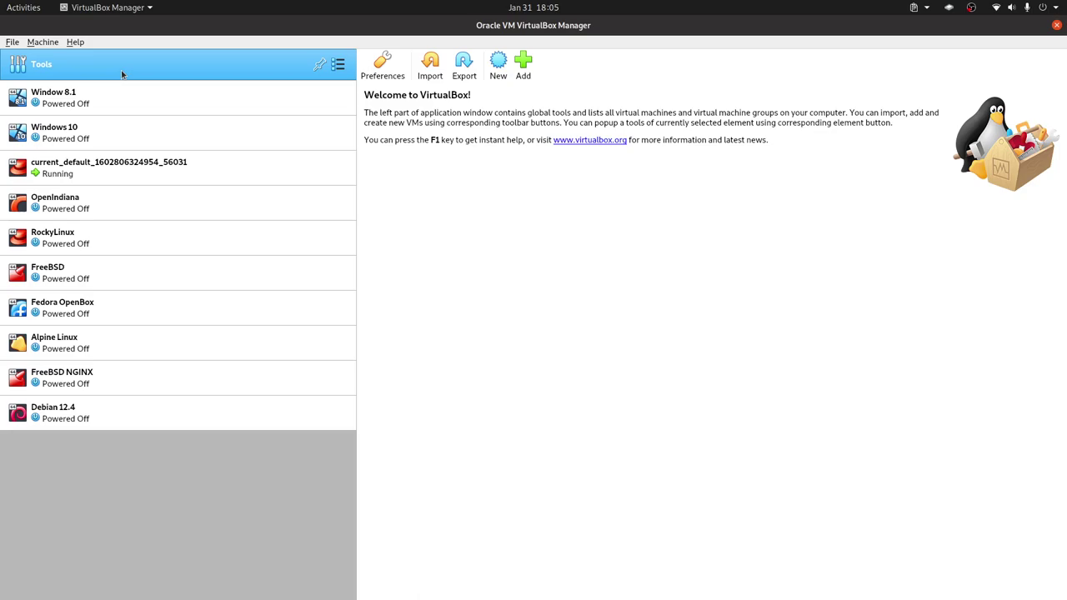
Open the VirtualBox user manual from the built-in help and close it.
left_click(76, 42)
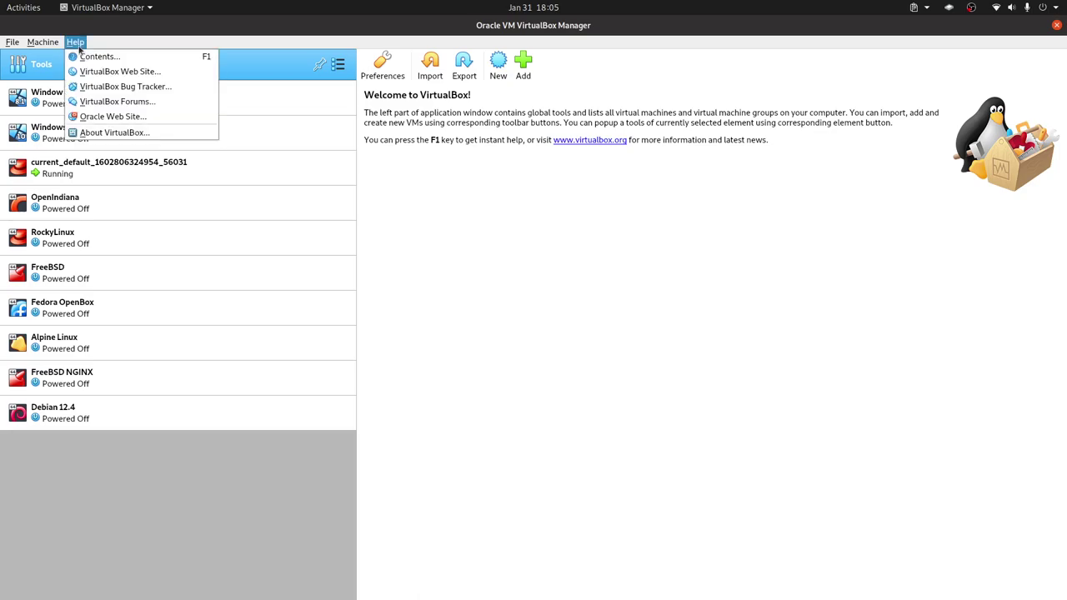
left_click(105, 61)
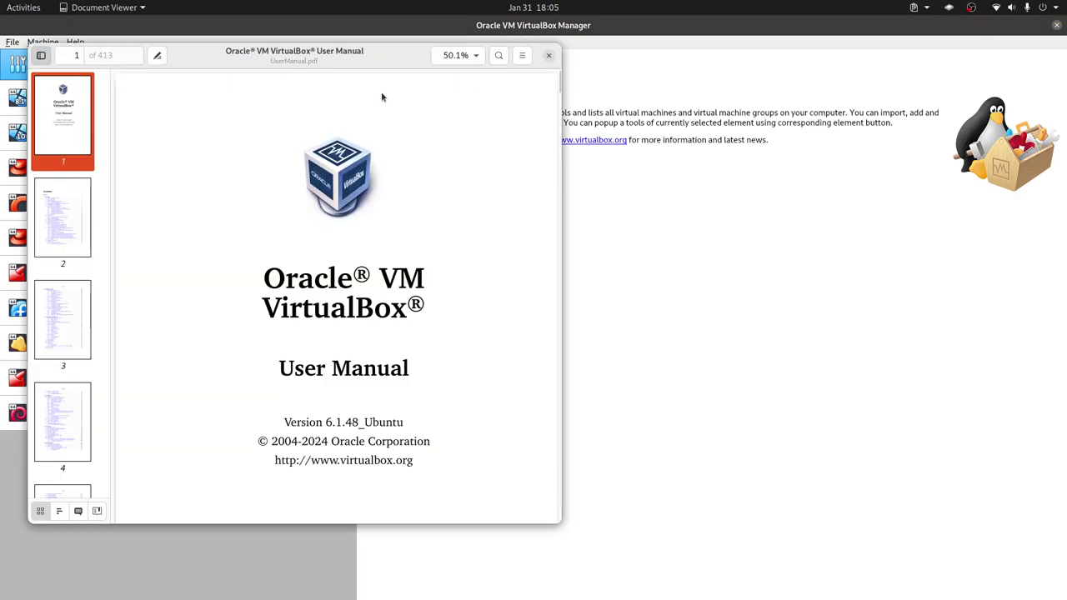
left_click(549, 55)
Examine the registered hard disks, optical disks and floppy disks in the Virtual Media Manager.
left_click(13, 42)
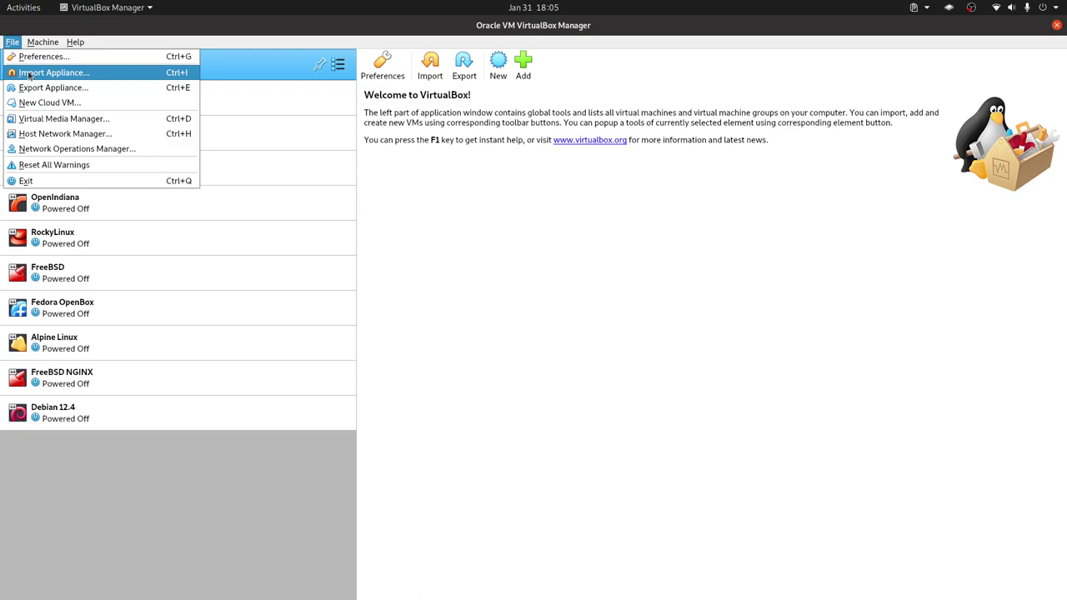
left_click(64, 118)
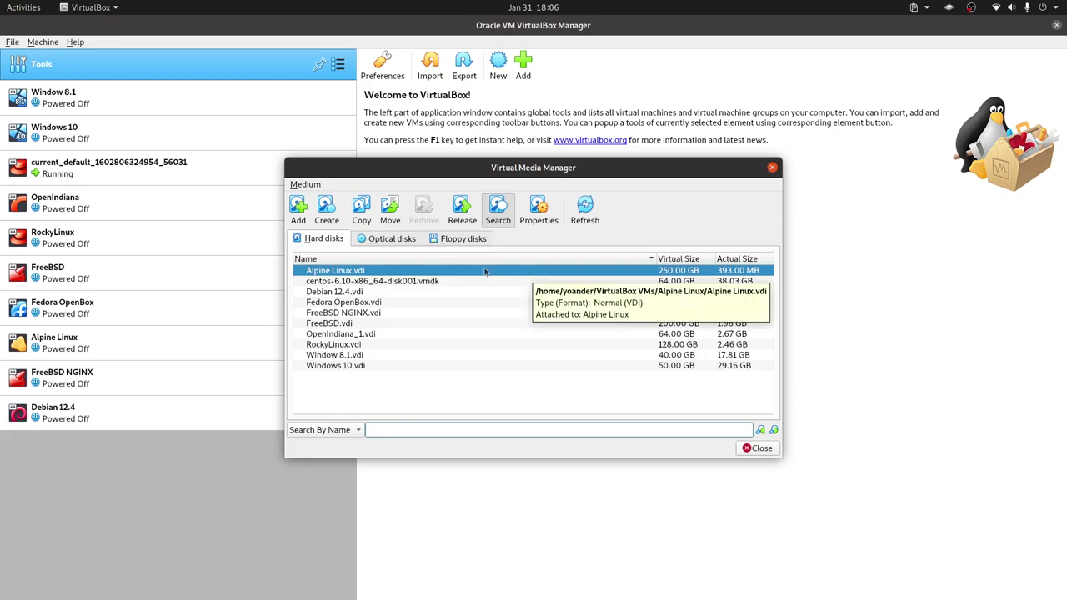
left_click(395, 243)
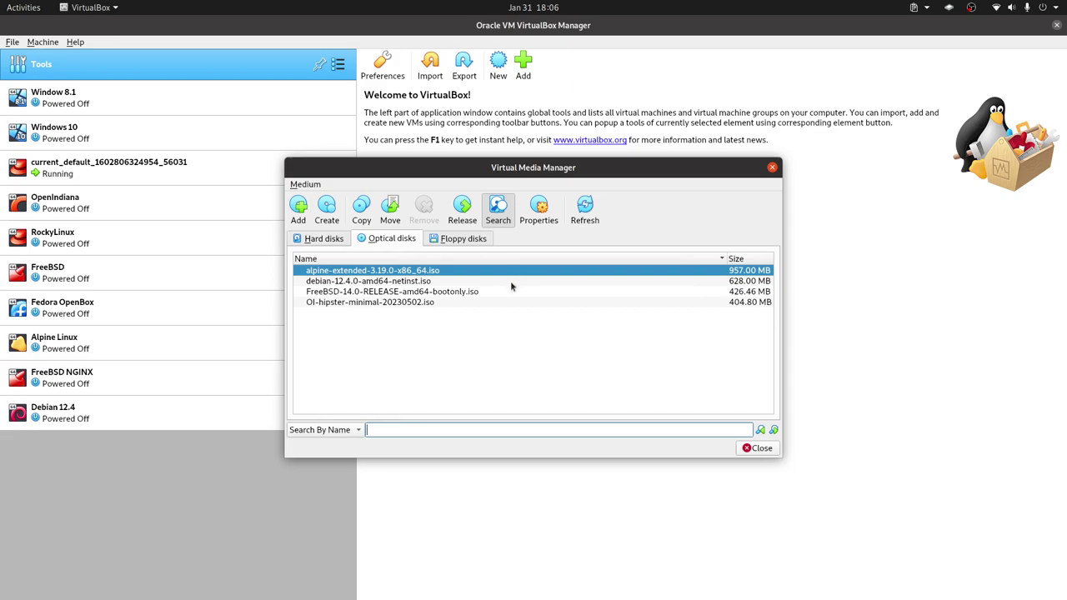
left_click(472, 241)
left_click(405, 243)
left_click(320, 244)
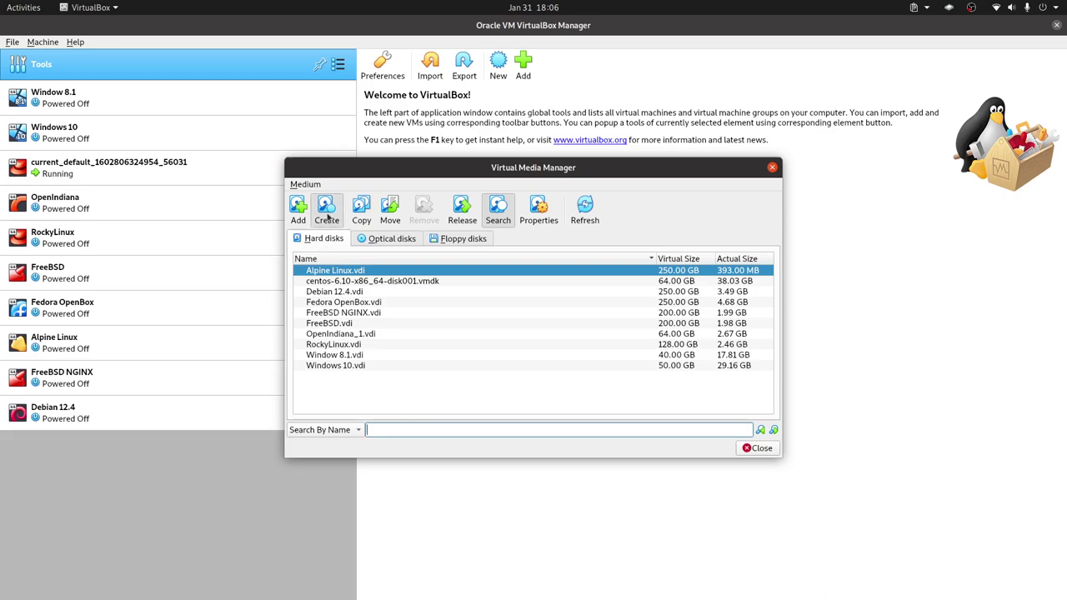
View the file types offered for a new virtual hard disk, cancel its creation and close the Virtual Media Manager.
left_click(325, 210)
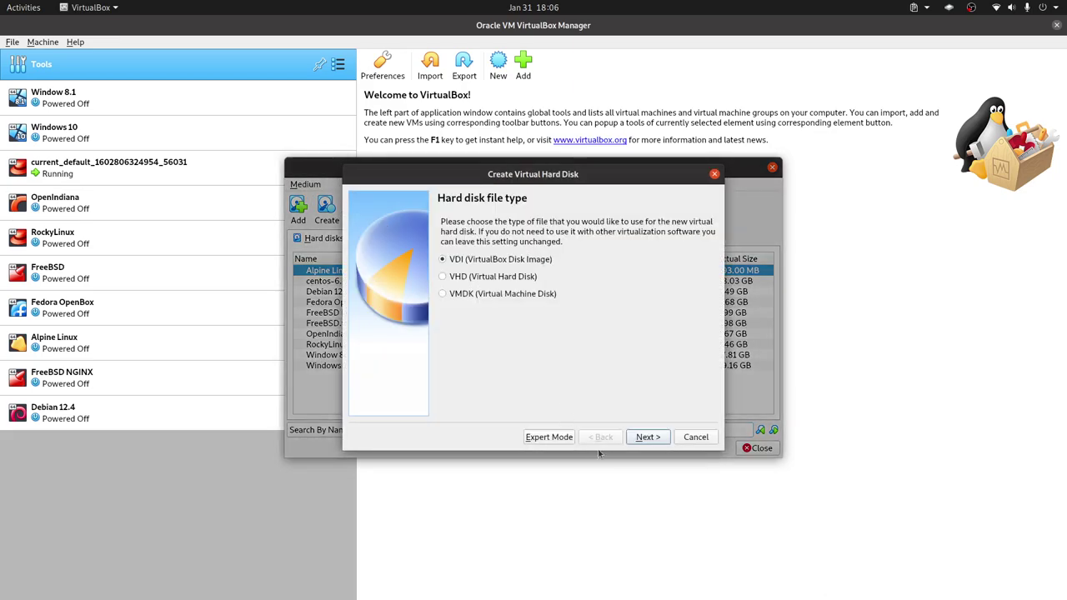
left_click(708, 439)
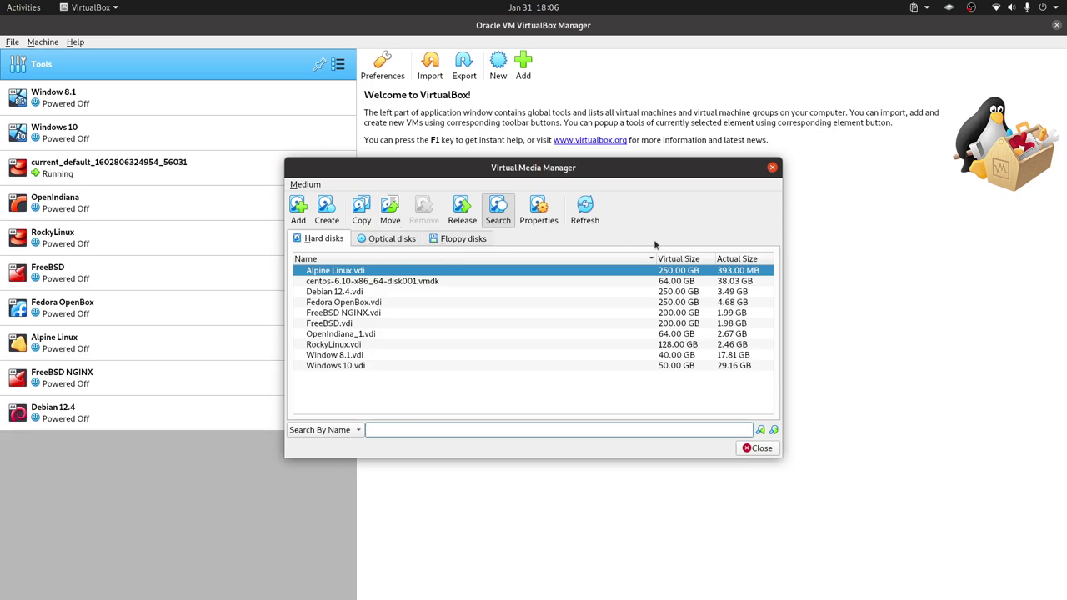
left_click(770, 449)
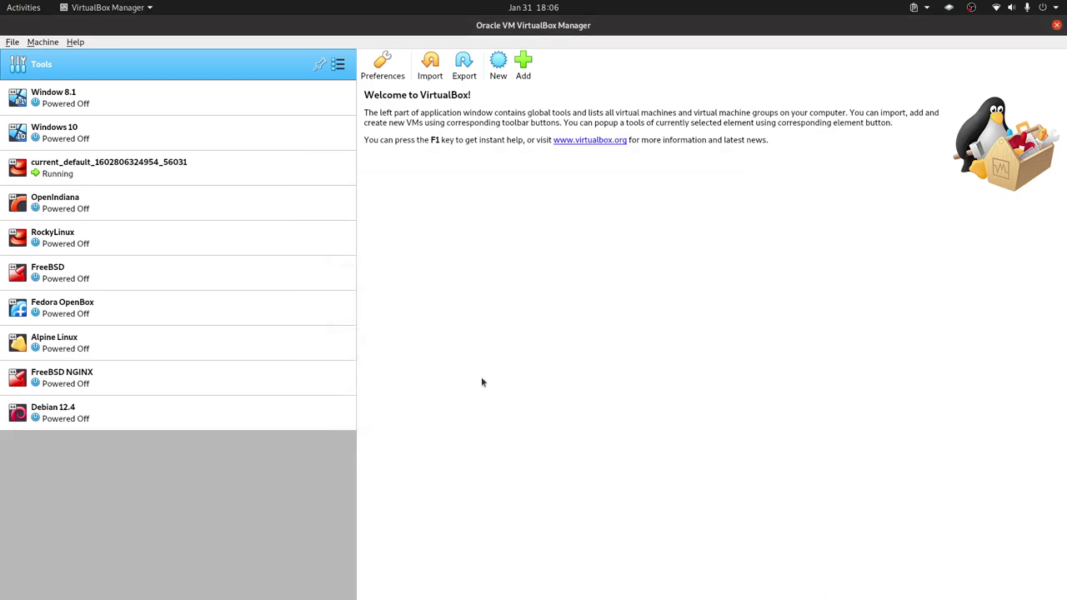
Remove the host-only network vboxnet0 in the Host Network Manager and close the manager.
left_click(13, 42)
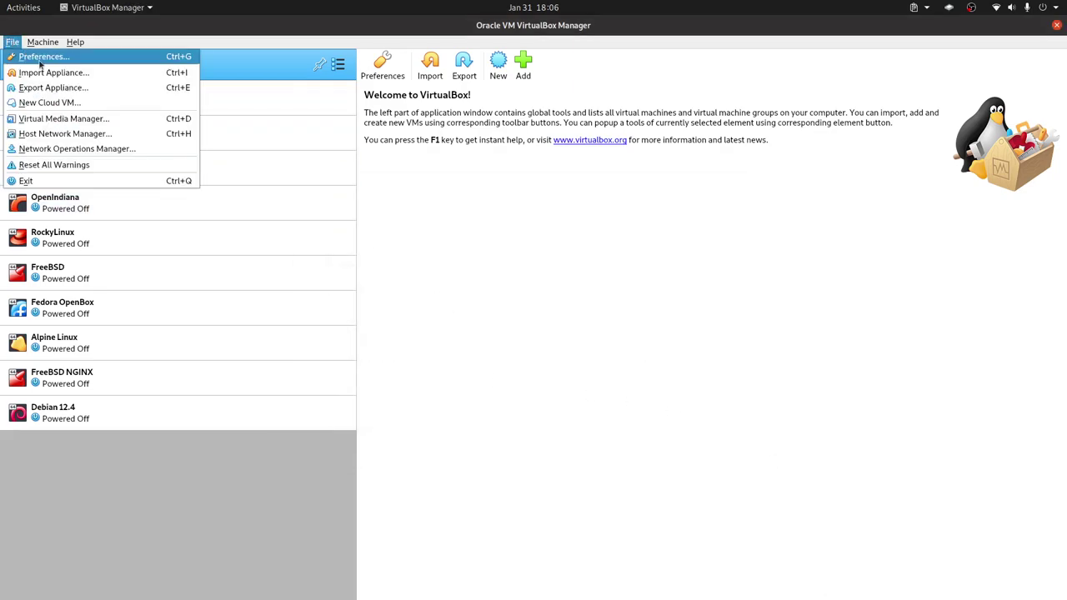
left_click(72, 140)
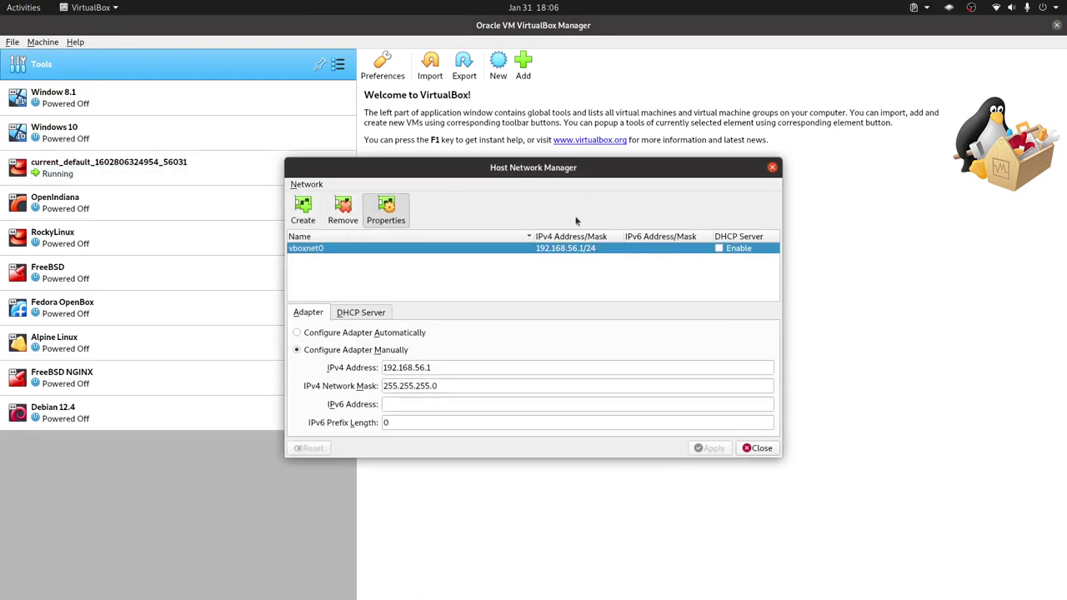
left_click(342, 220)
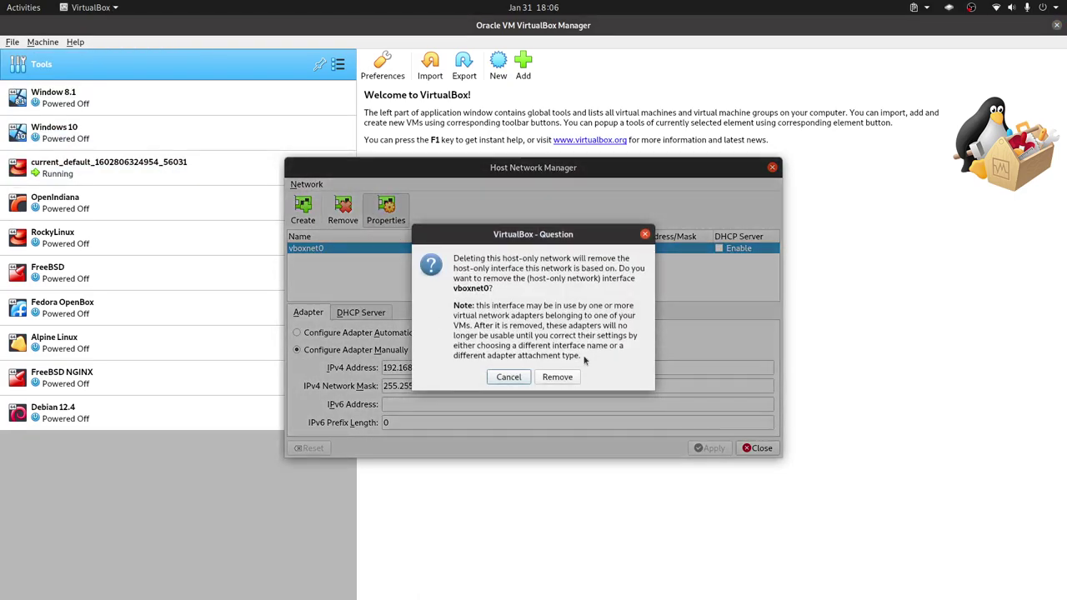
left_click(556, 377)
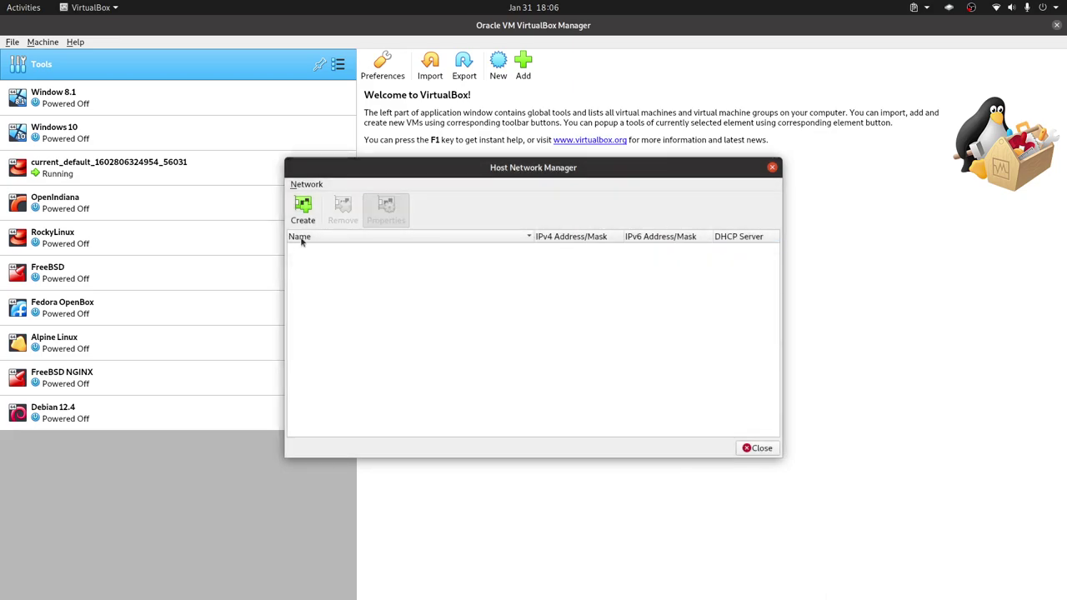
left_click(760, 447)
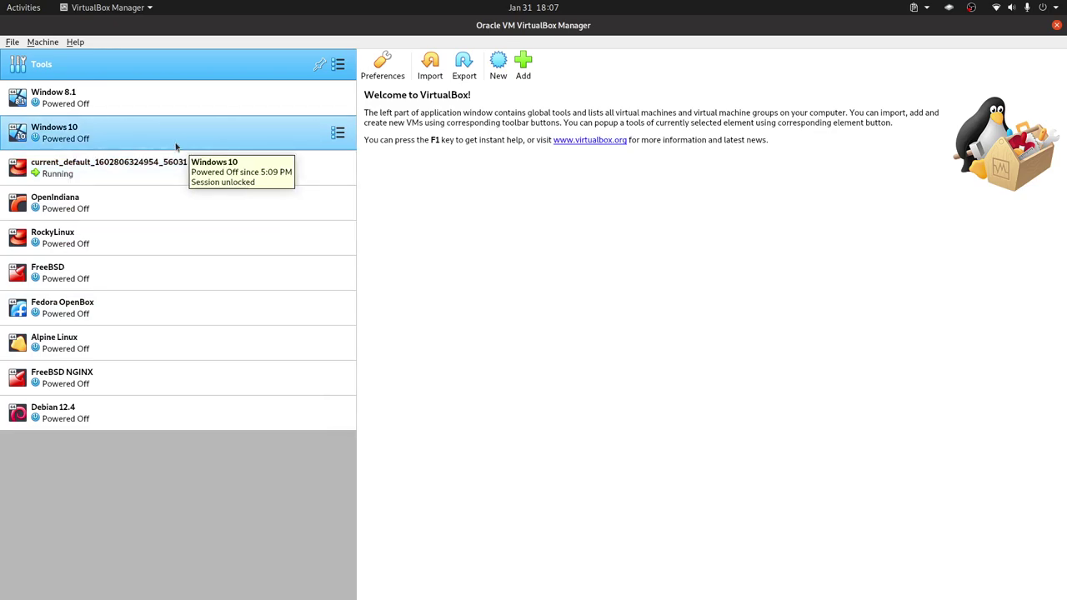
Check the Network Operations Manager for active operations and close it.
left_click(12, 42)
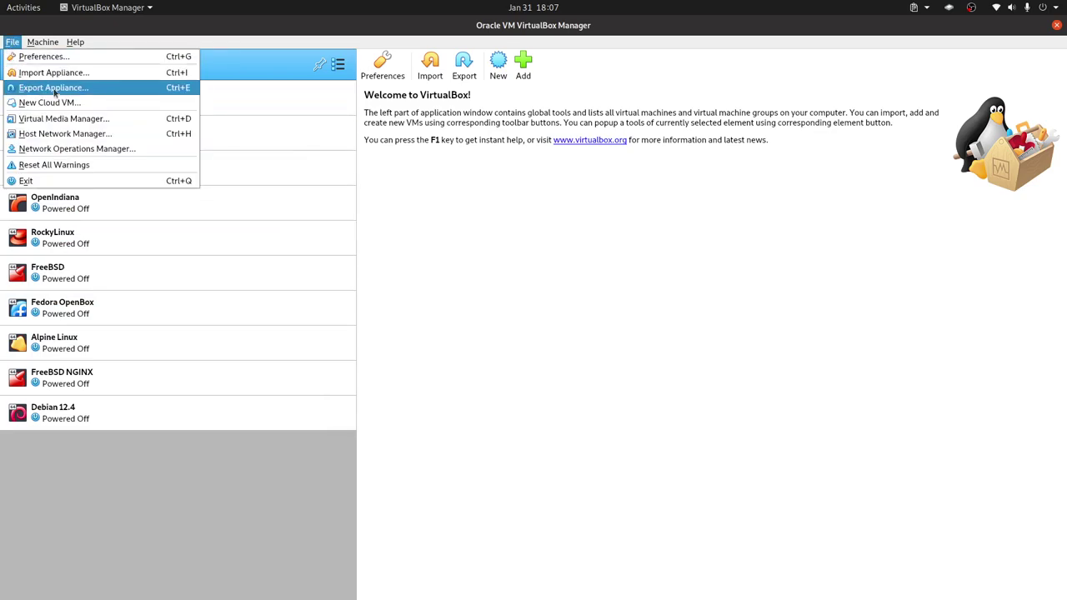
left_click(71, 148)
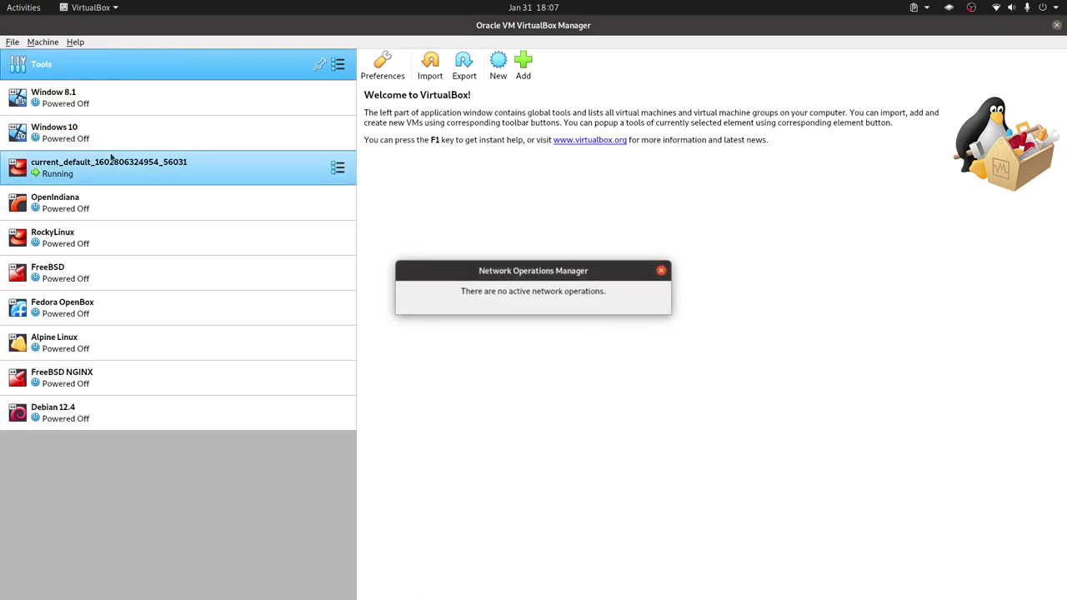
left_click(662, 270)
left_click(7, 43)
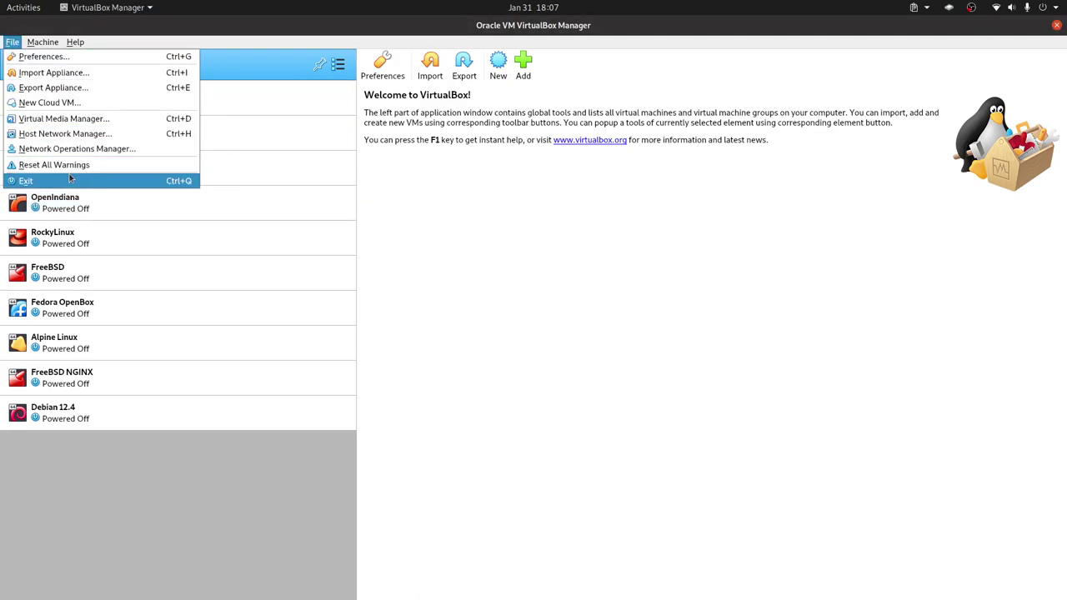
mouse_move(43, 43)
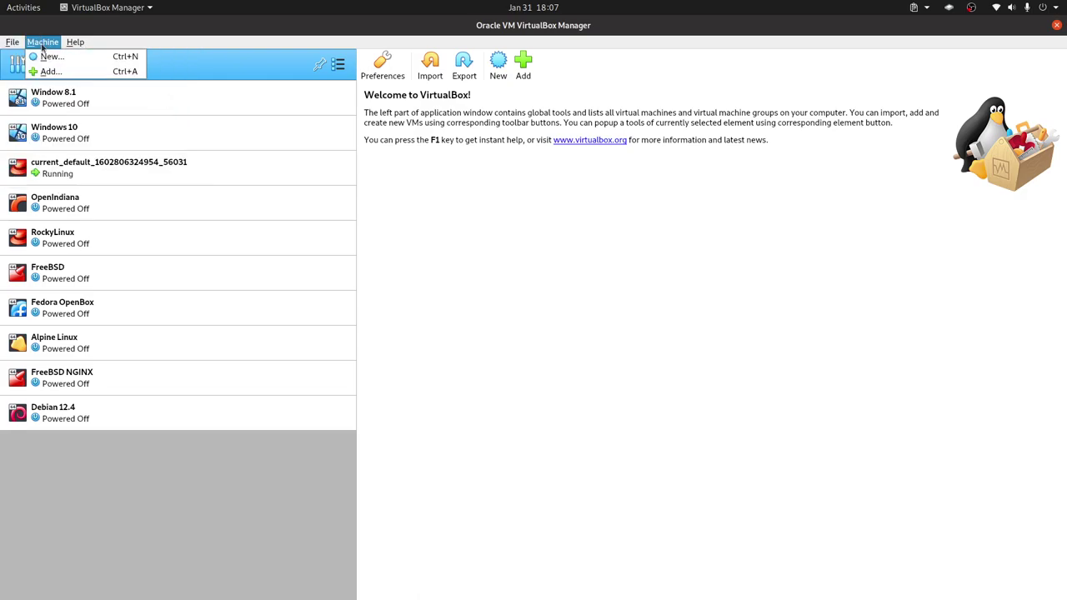
left_click(225, 45)
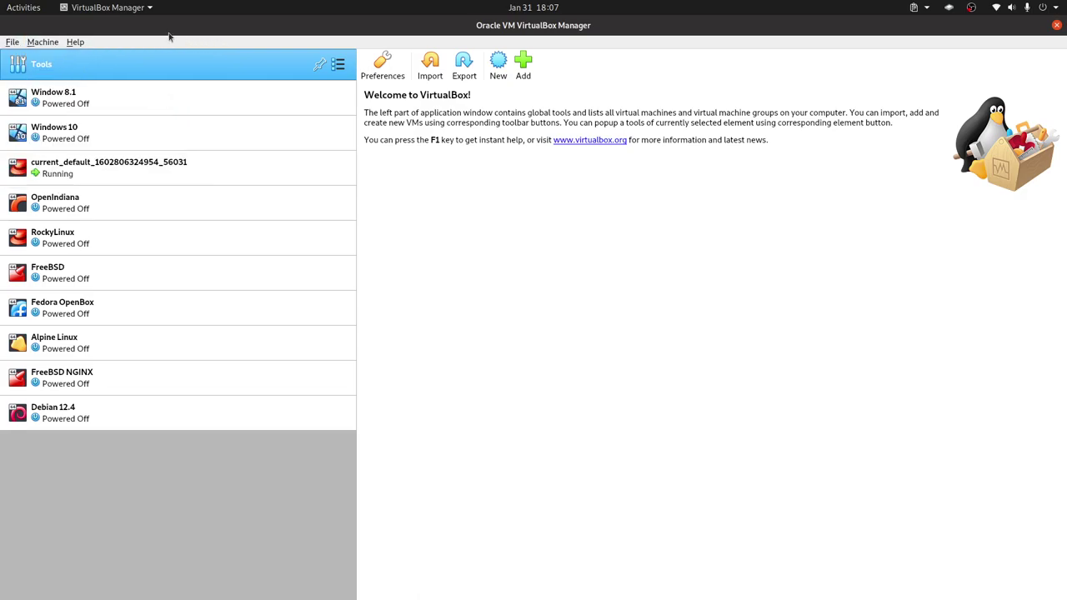
Check the machine commands available for Tools, and open and cancel the new virtual machine wizard.
left_click(49, 44)
left_click(182, 450)
left_click(12, 42)
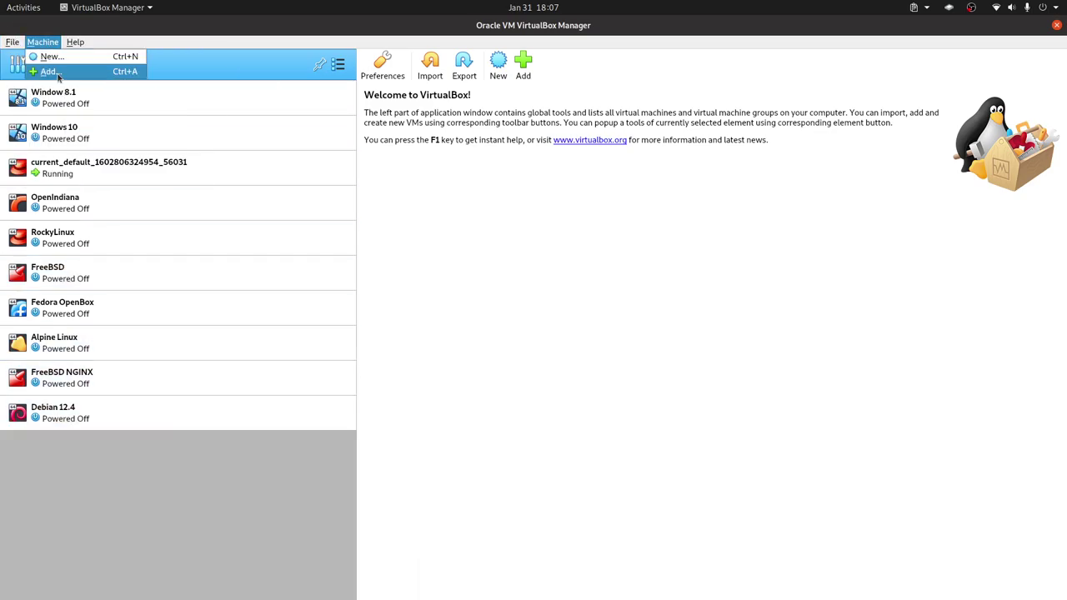
left_click(113, 408)
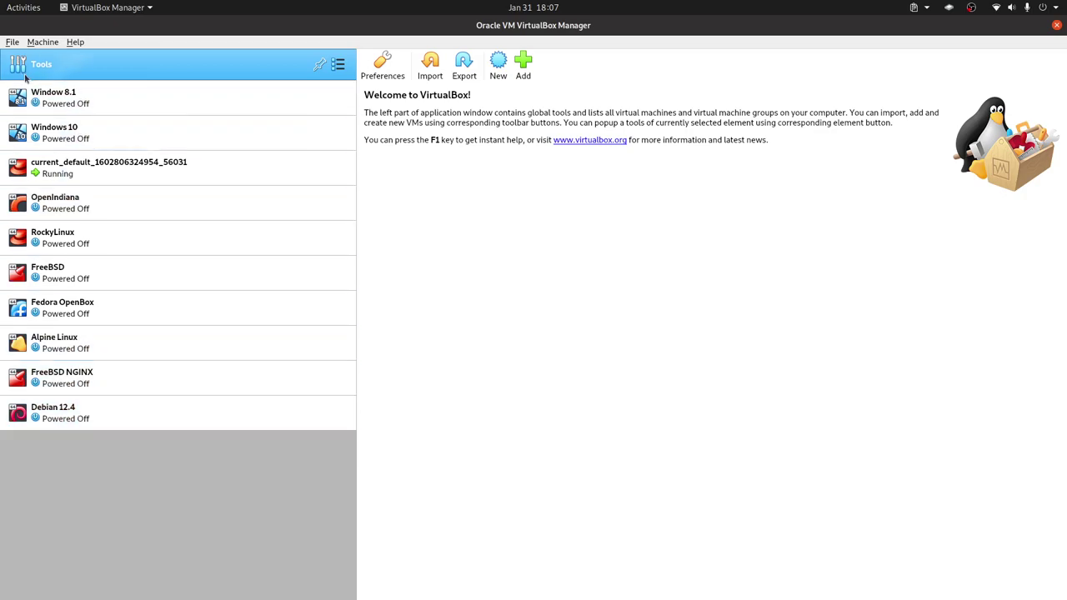
left_click(49, 42)
left_click(52, 56)
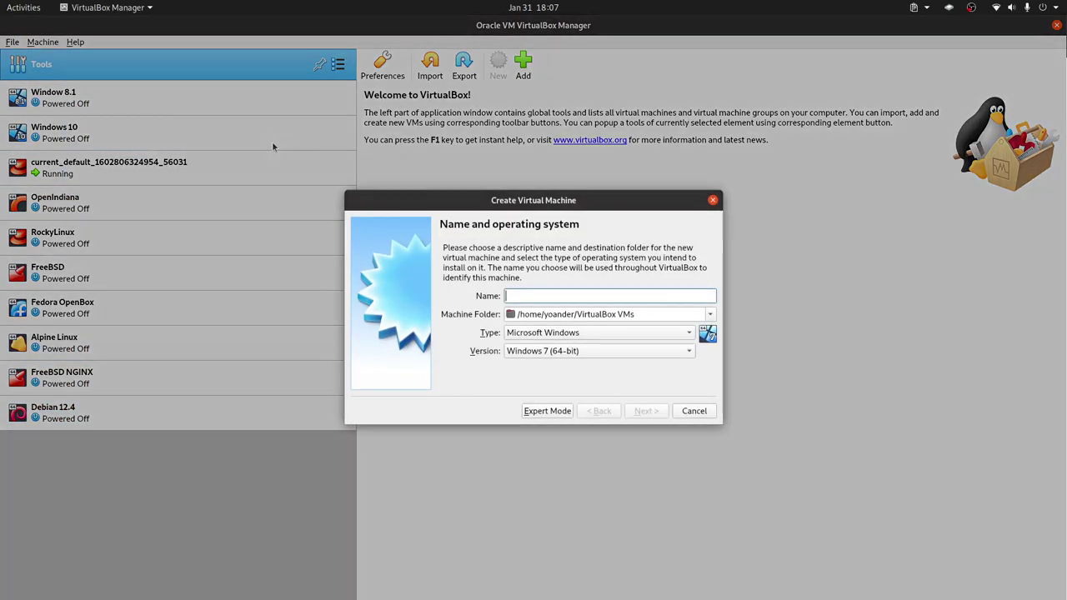
left_click(693, 411)
Select the Windows 10 virtual machine and examine the machine commands available for it.
left_click(242, 133)
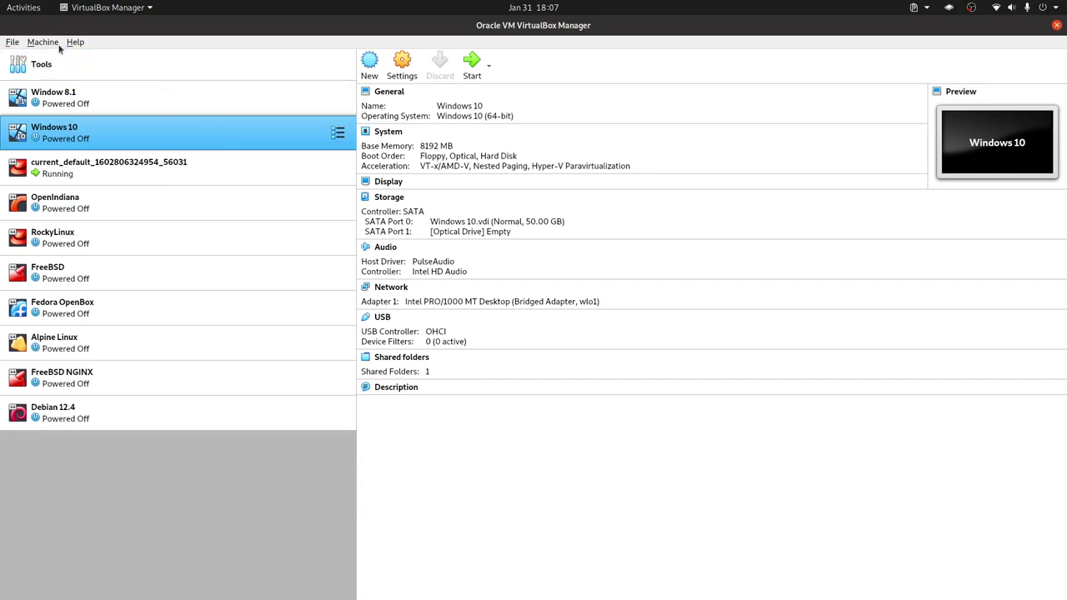
left_click(43, 42)
left_click(47, 43)
left_click(42, 43)
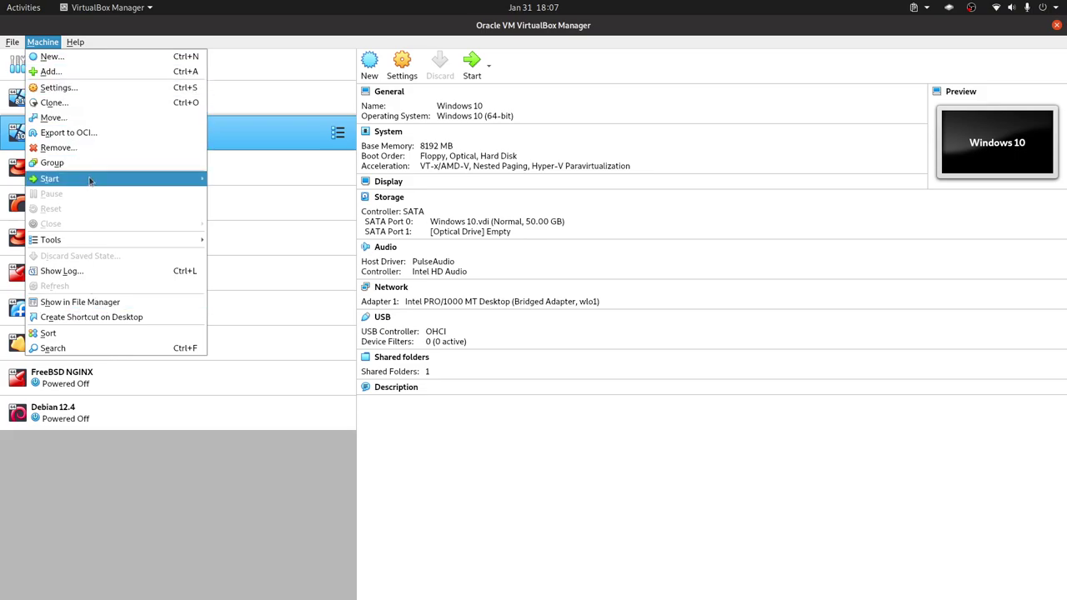
left_click(260, 197)
Select Tools and compare its machine commands and its Welcome, Media and Network views.
left_click(124, 70)
left_click(43, 42)
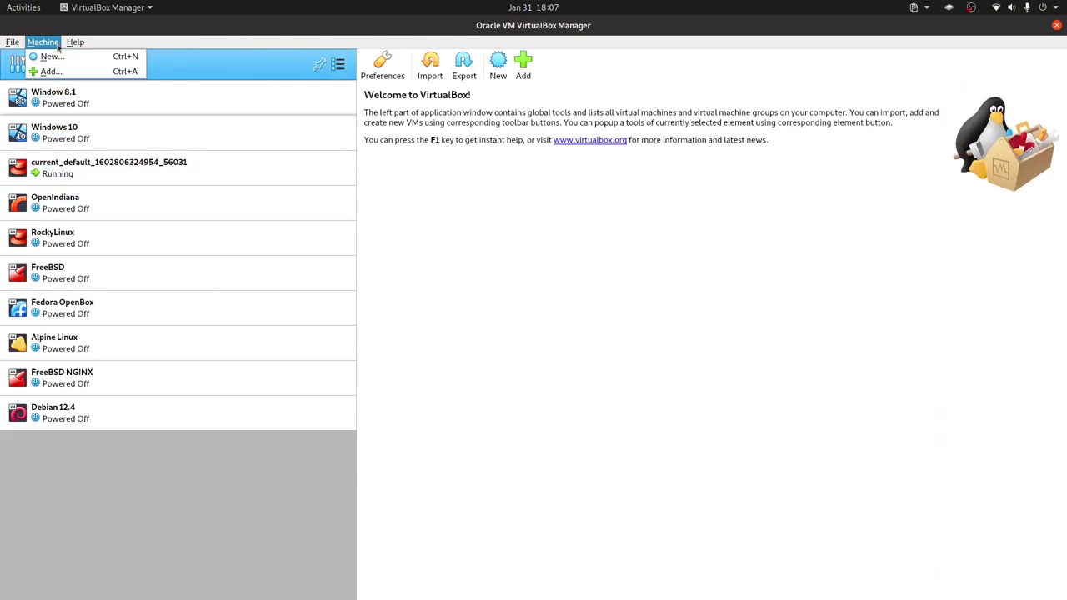
left_click(259, 79)
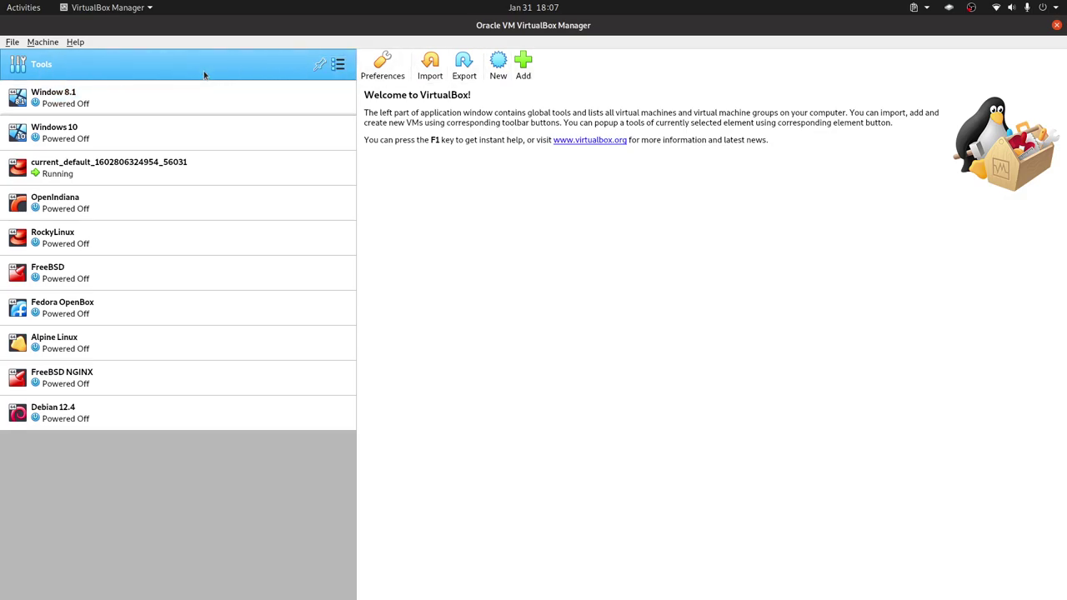
left_click(337, 64)
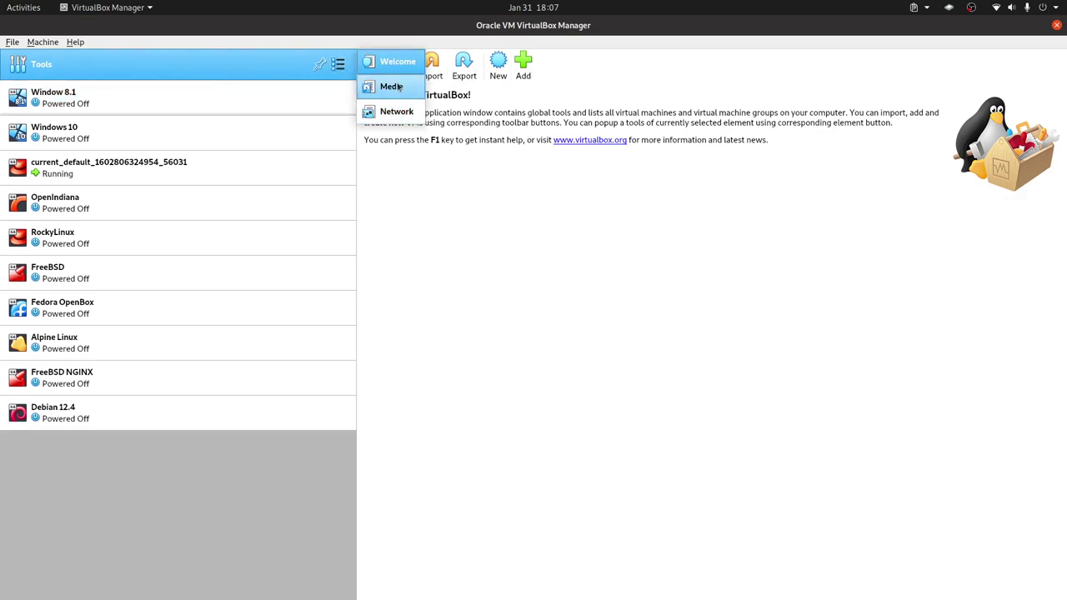
left_click(609, 94)
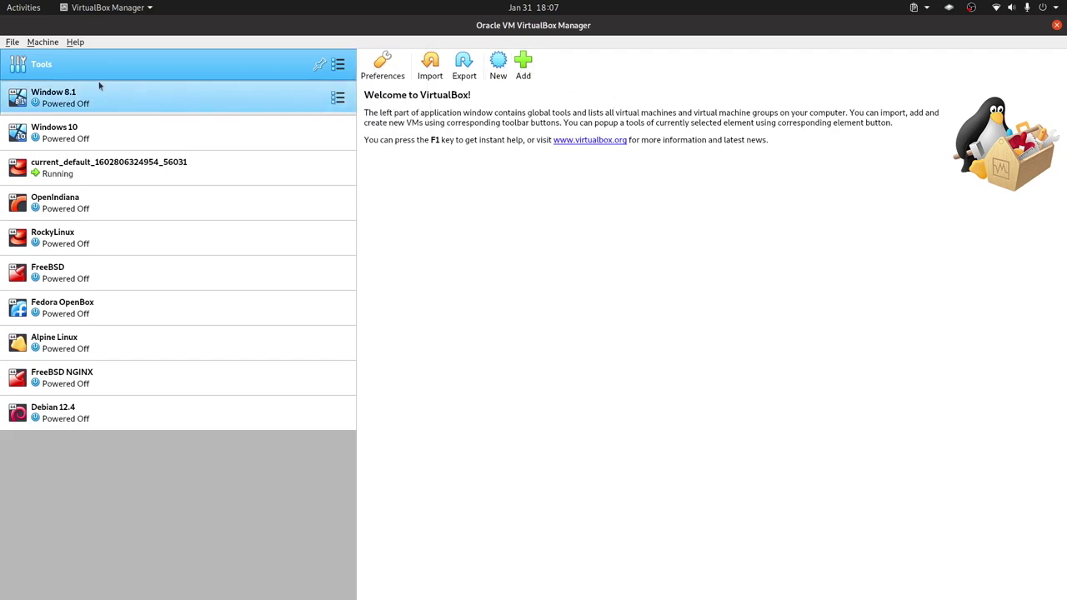
left_click(43, 42)
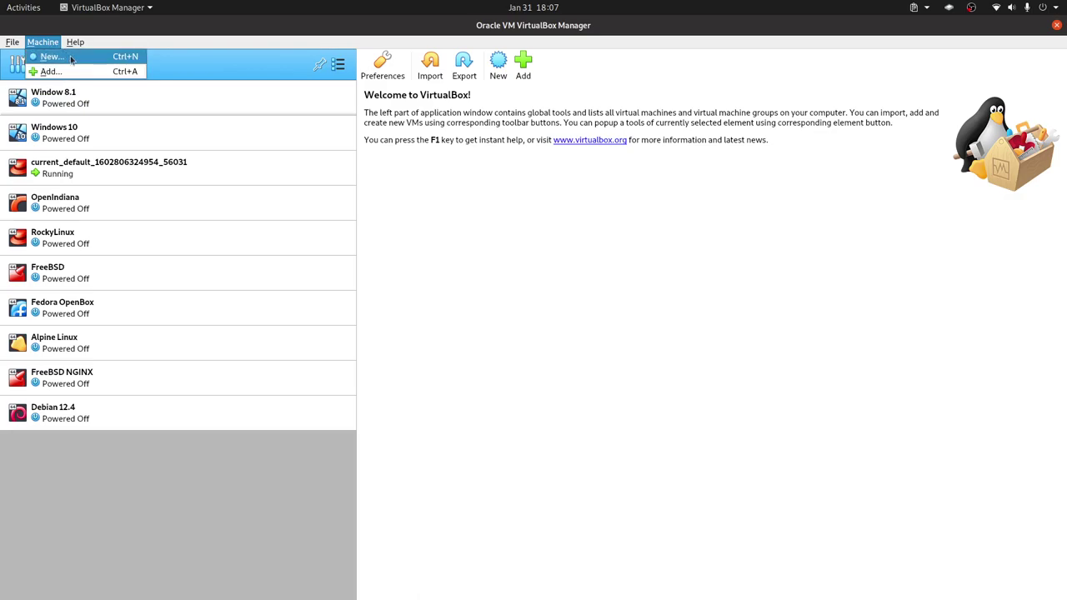
left_click(122, 507)
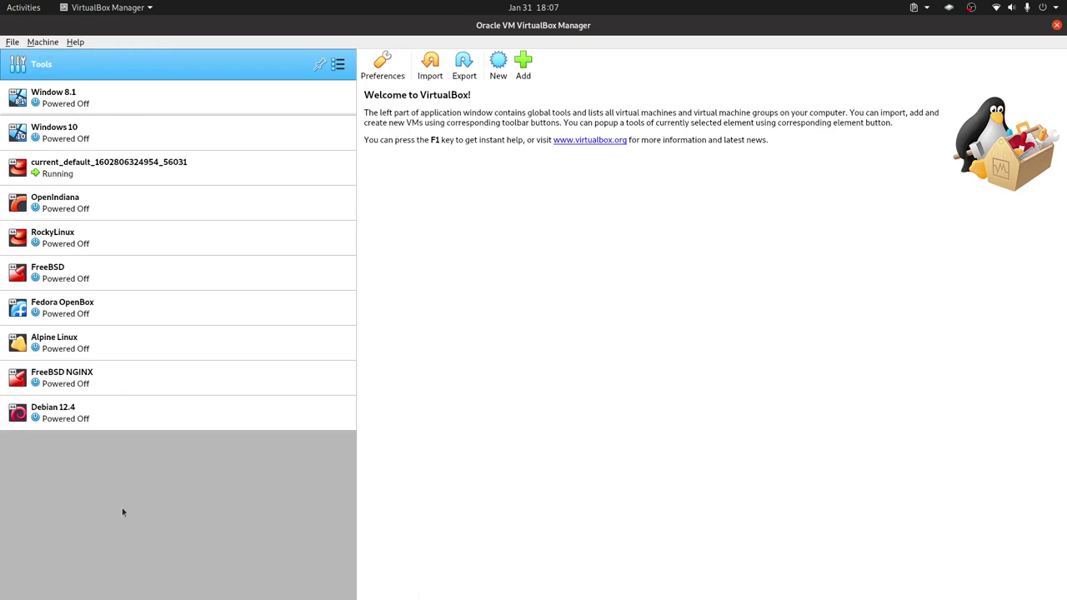
Select the Debian 12.4 virtual machine and examine the commands that can be applied to it.
left_click(122, 408)
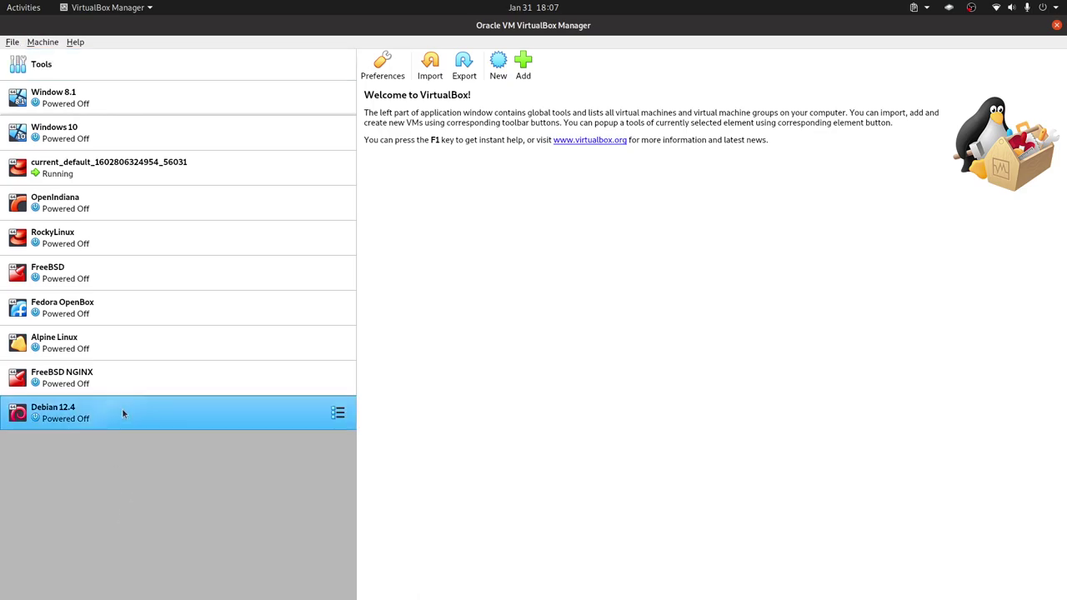
left_click(39, 41)
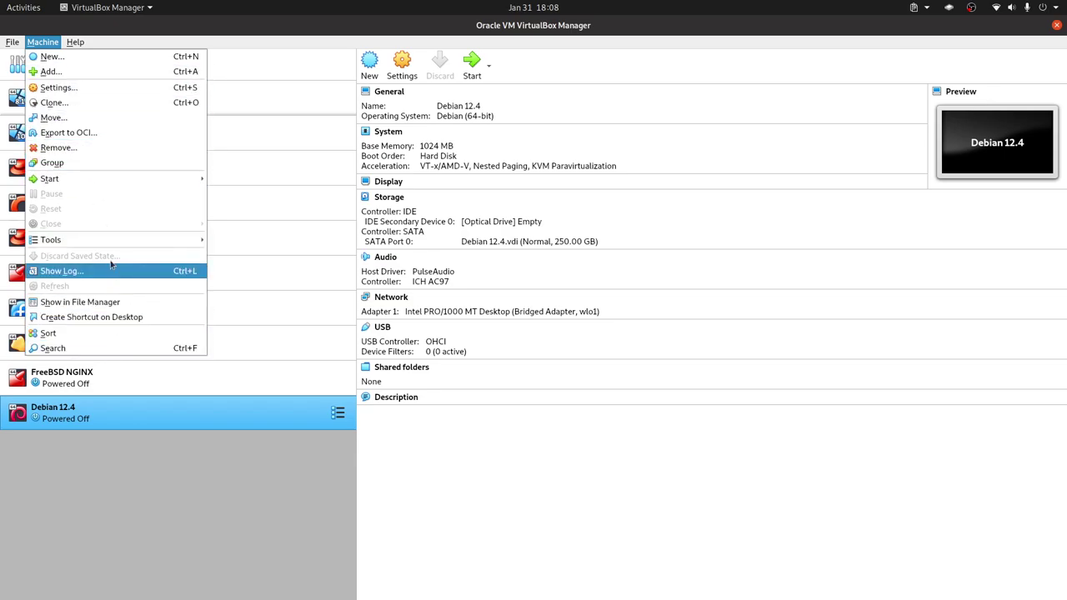
left_click(221, 496)
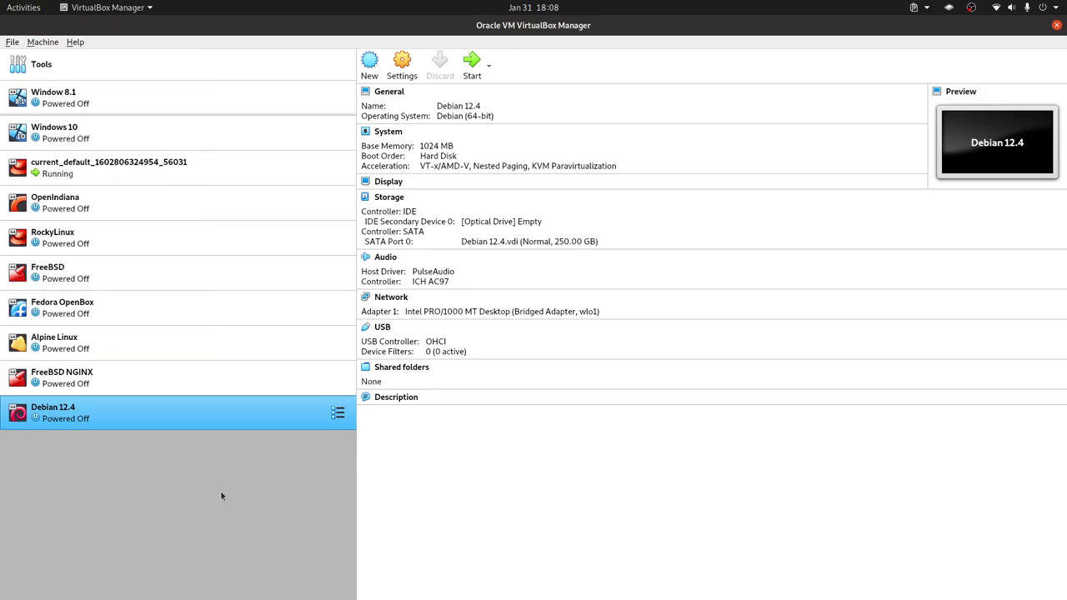
right_click(184, 425)
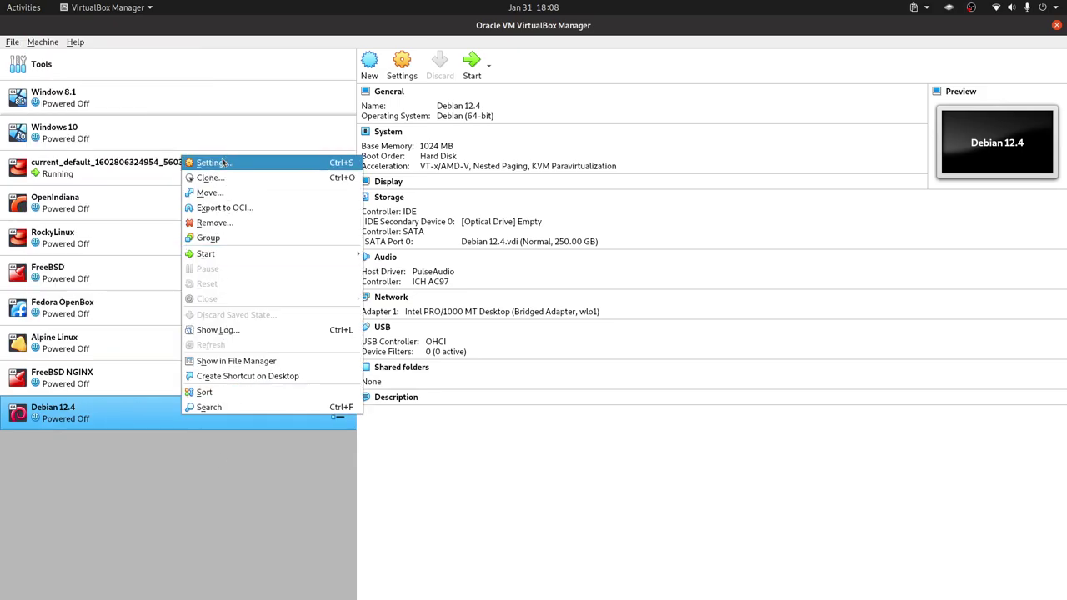
left_click(256, 451)
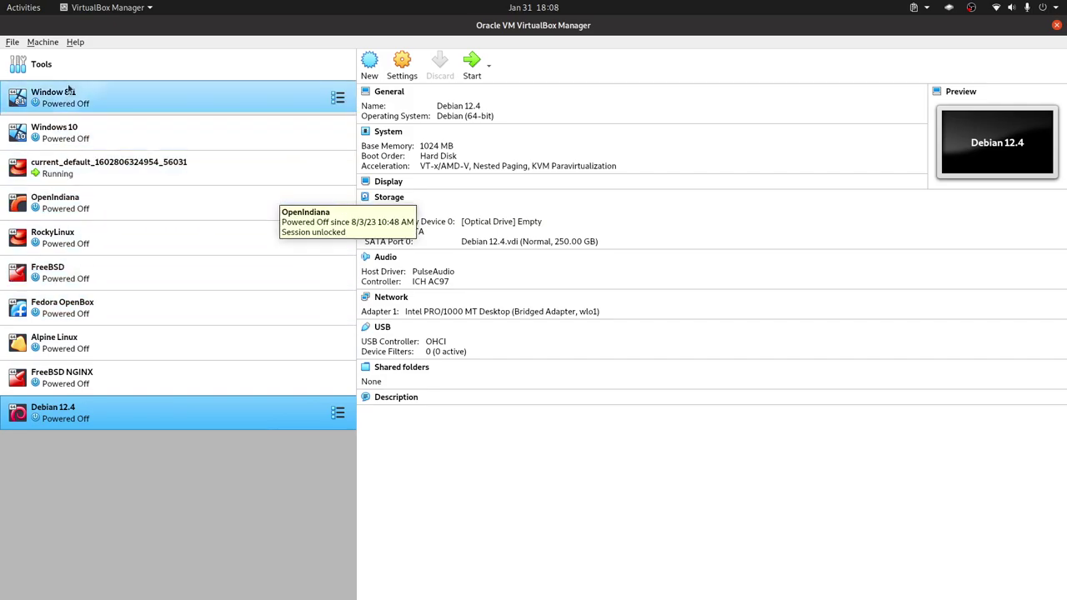
left_click(44, 43)
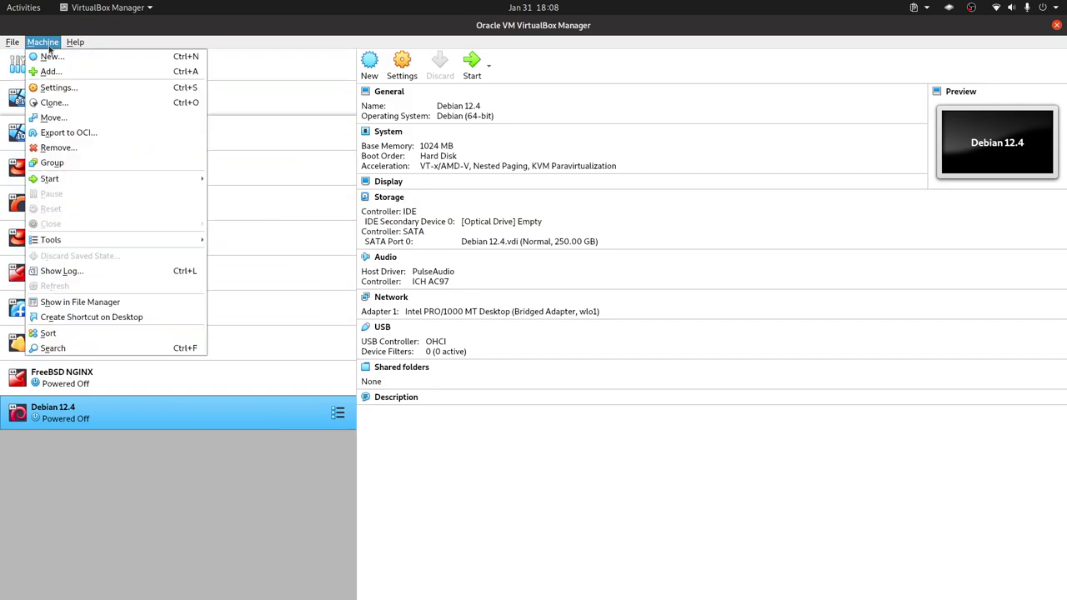
left_click(237, 431)
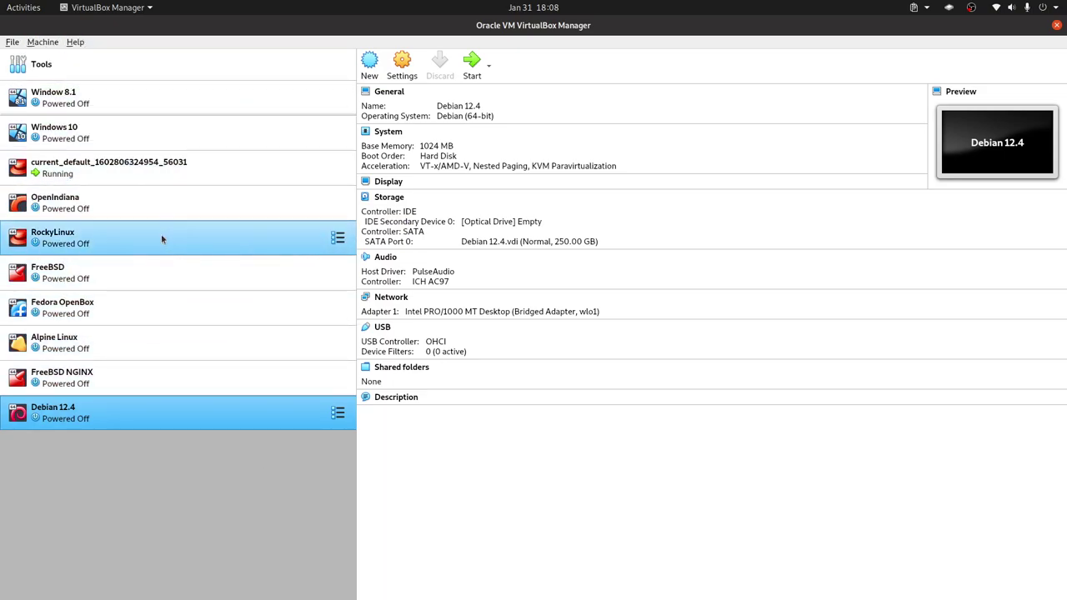
Start creating a new virtual machine and name it Fedora.
left_click(42, 42)
left_click(53, 60)
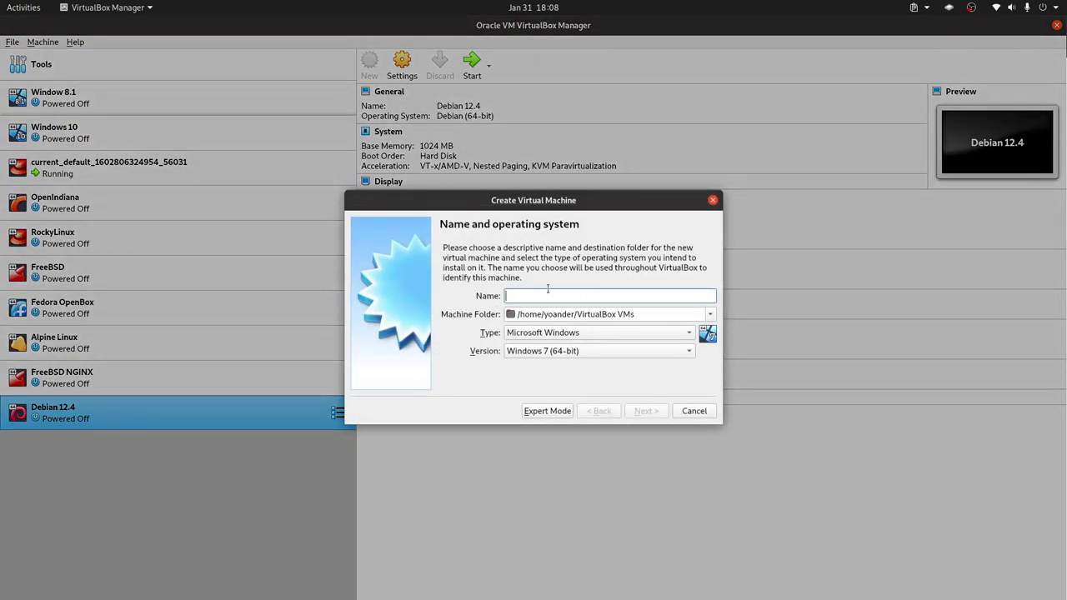
type("F")
key("BackSpace")
type("Fedora")
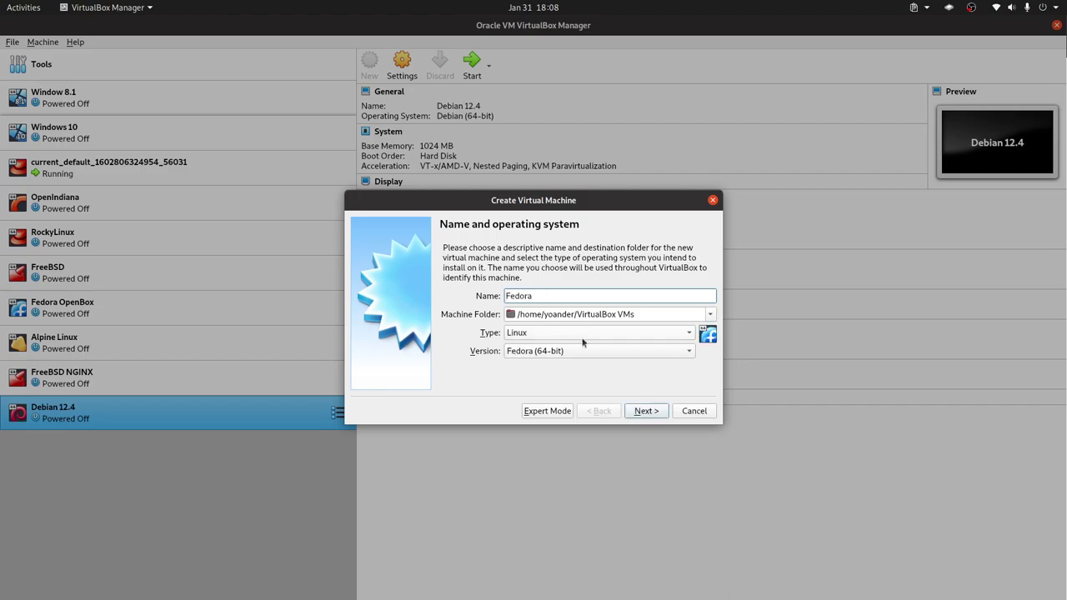
double_click(538, 296)
Review the operating system types and Linux versions offered for the new machine, keeping Linux and Fedora (64-bit).
left_click(576, 334)
left_click(577, 334)
left_click(576, 334)
left_click(577, 334)
left_click(573, 351)
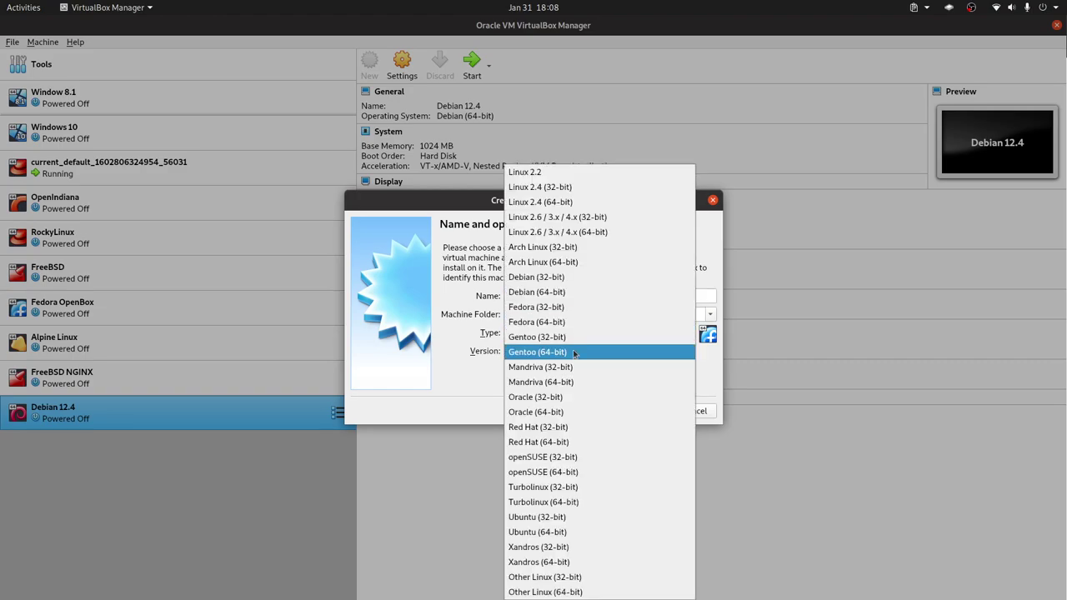
left_click(436, 379)
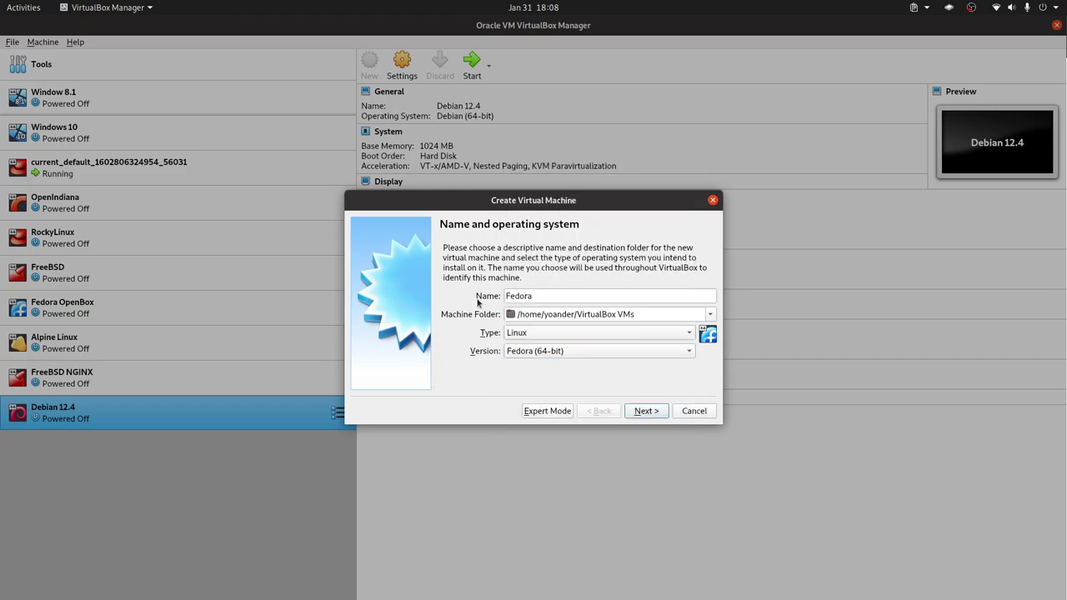
Set the new machine's memory size to 2048 MB and proceed to the hard disk options.
left_click(654, 412)
double_click(667, 293)
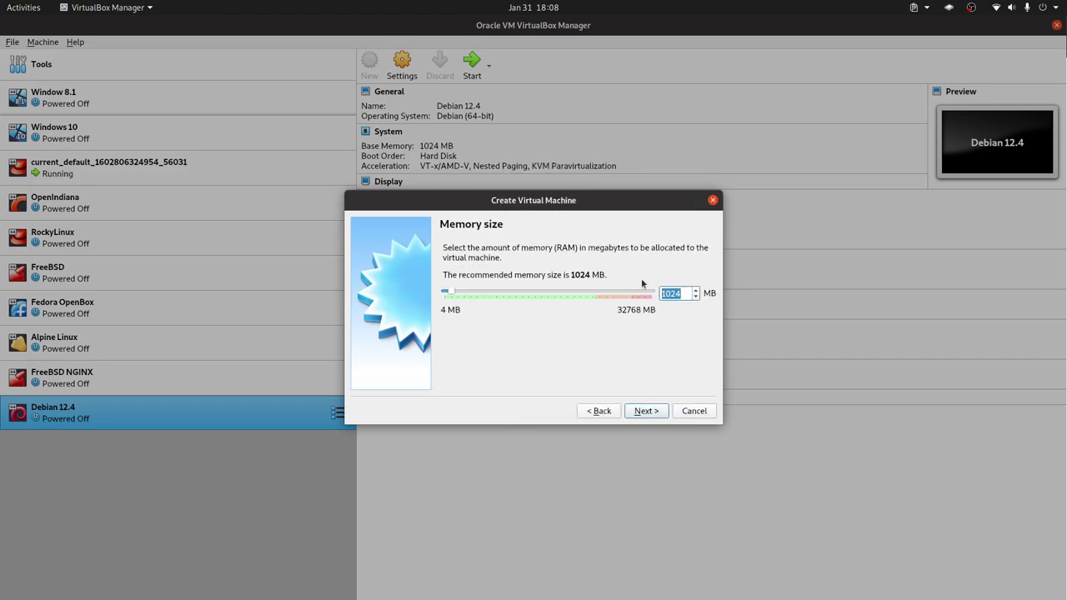
type("2048")
left_click(661, 409)
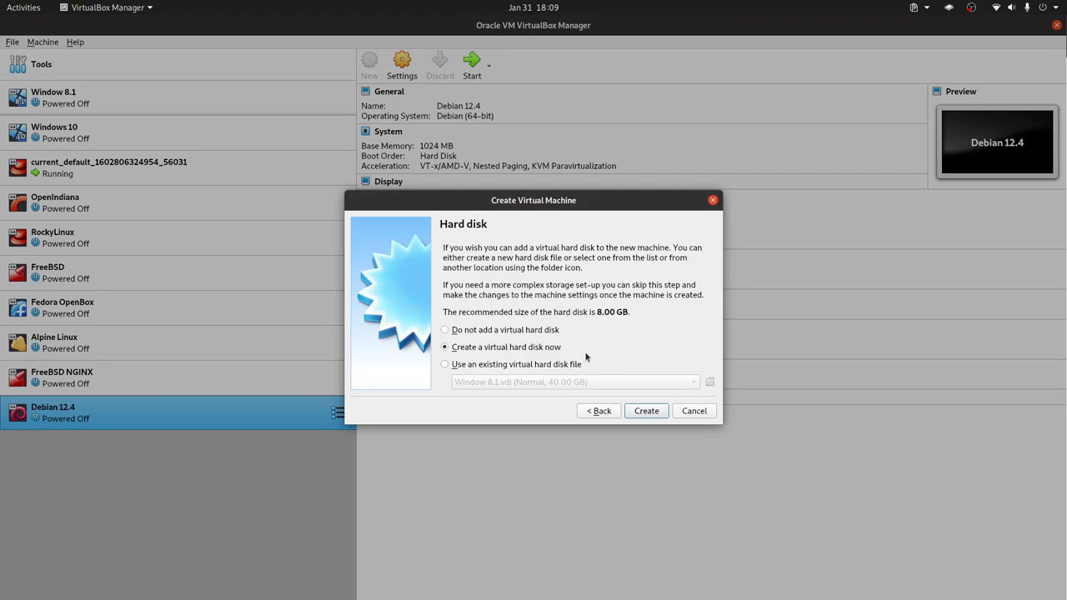
Try the options to use an existing virtual hard disk file, viewing the available disks, and to add no virtual hard disk.
left_click(546, 369)
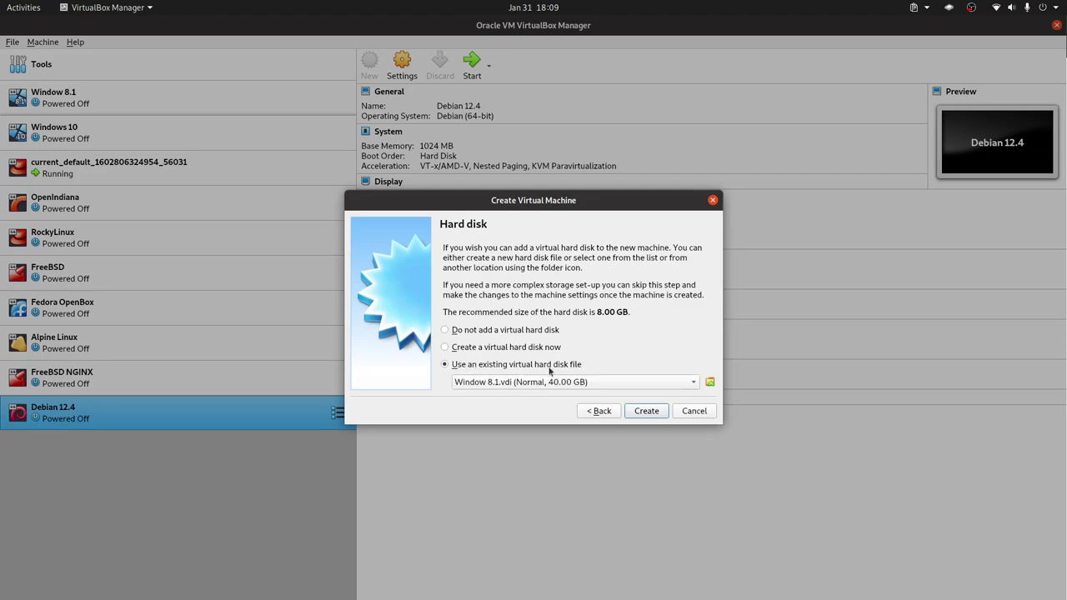
left_click(636, 381)
left_click(638, 383)
left_click(608, 382)
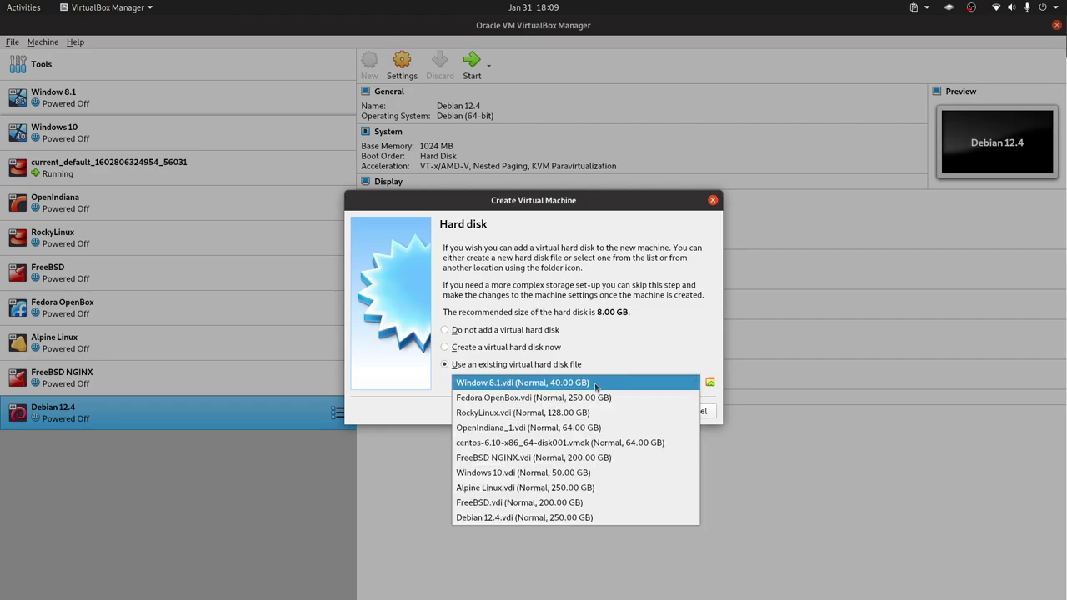
left_click(631, 382)
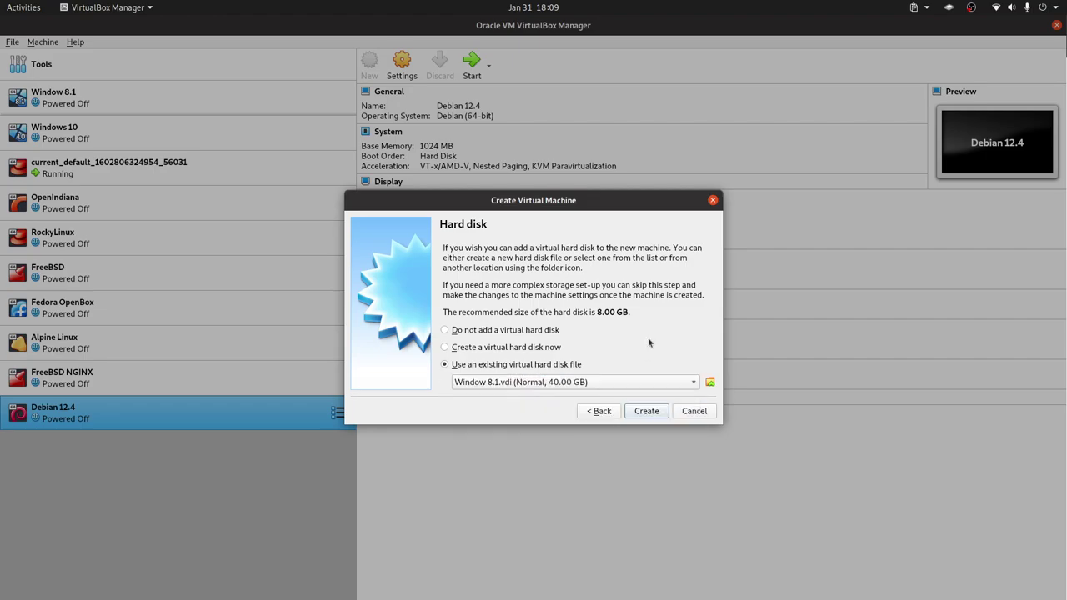
left_click(477, 331)
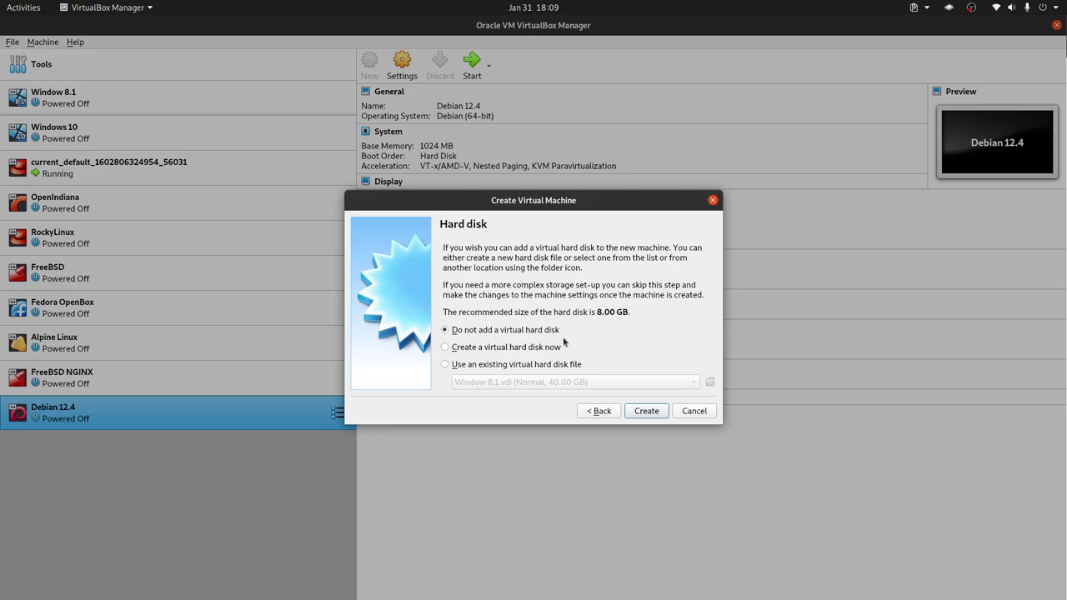
Create the Fedora machine with a new dynamically allocated VDI hard disk of 250 GB.
left_click(525, 349)
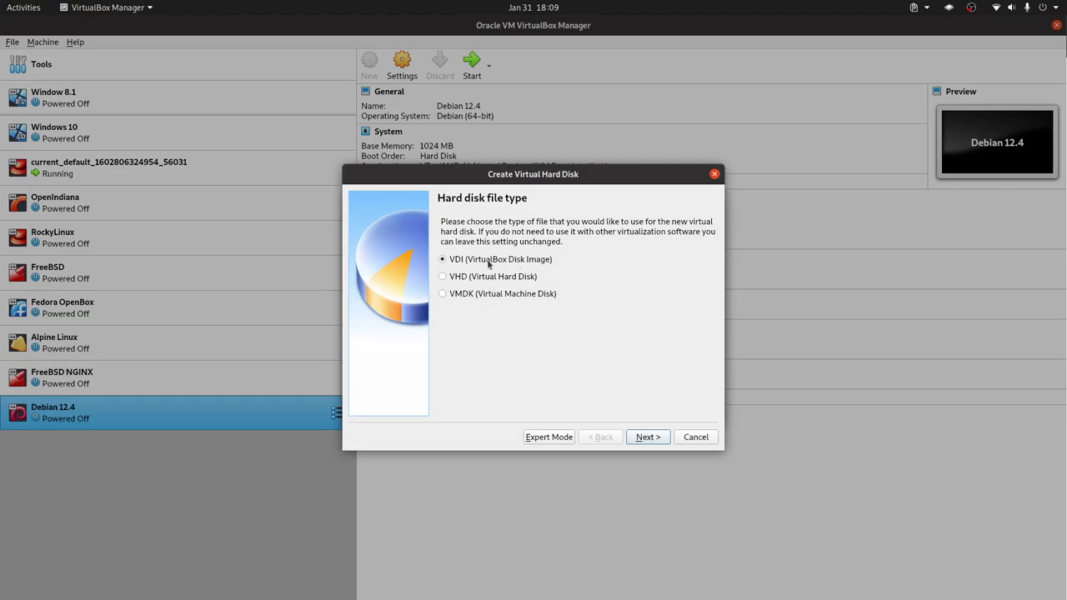
left_click(647, 437)
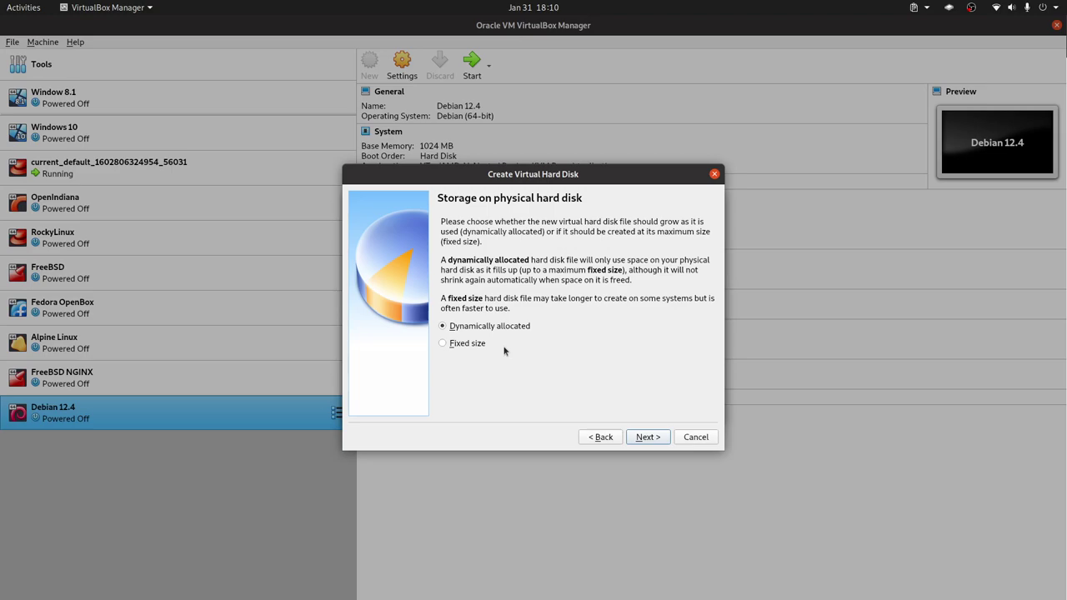
left_click(650, 436)
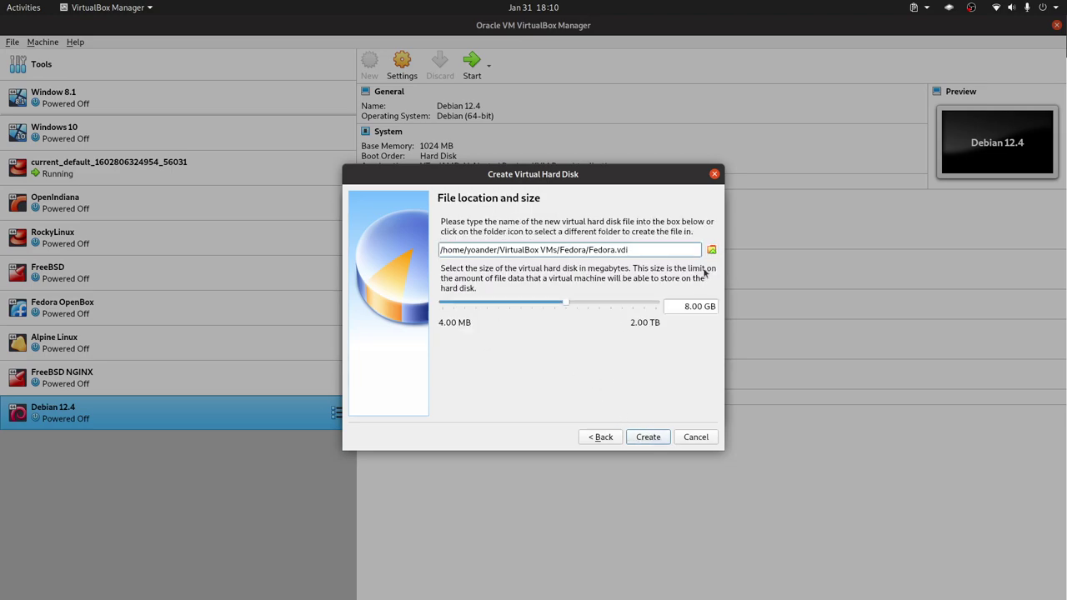
left_click(674, 311)
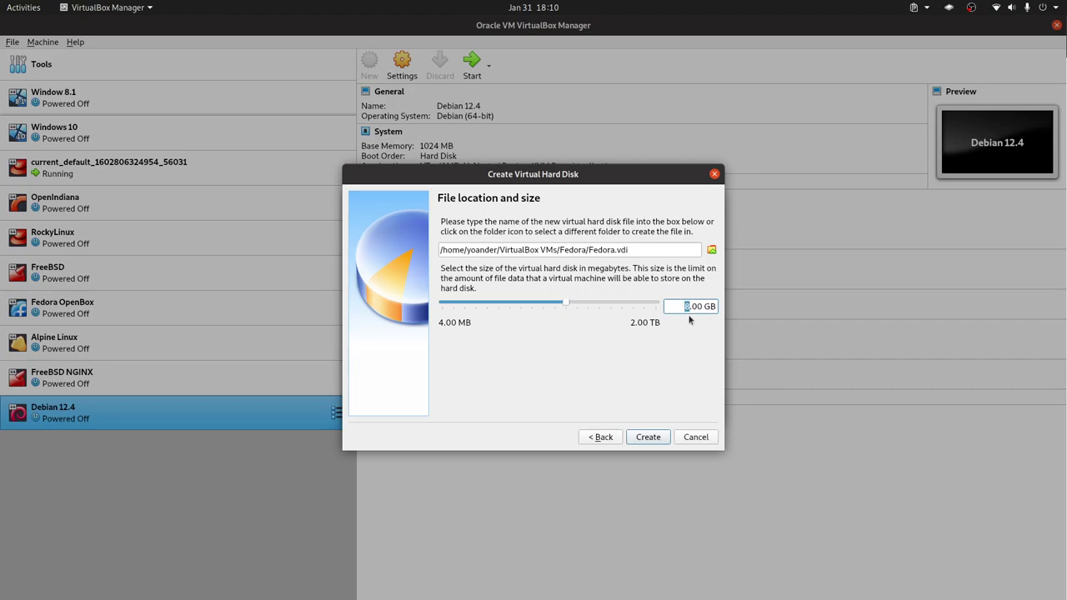
type("250")
left_click(654, 437)
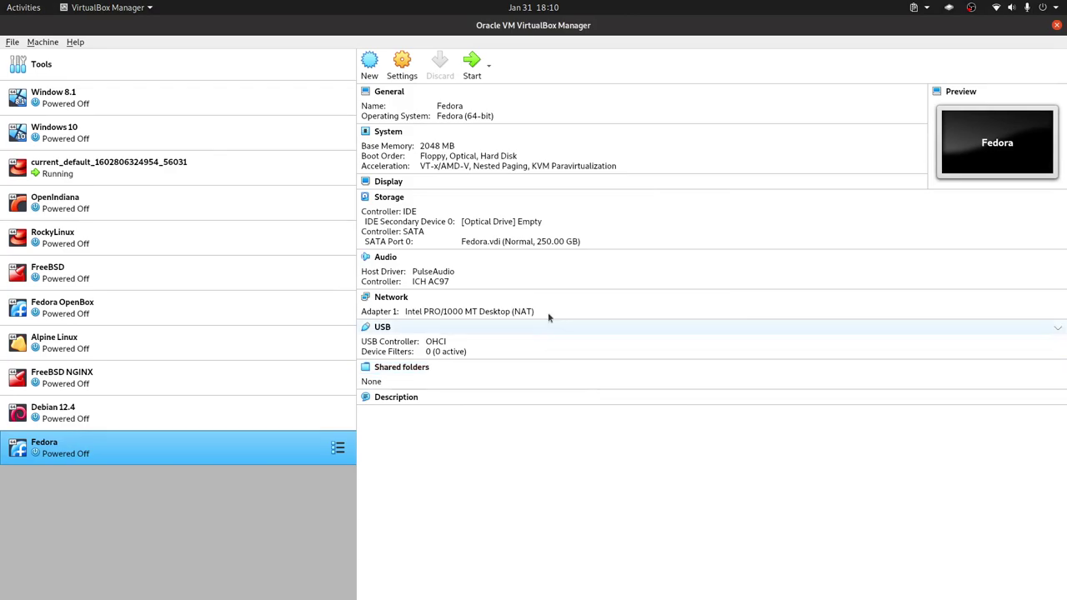
Check the Fedora machine's general settings and close them without changes.
left_click(402, 65)
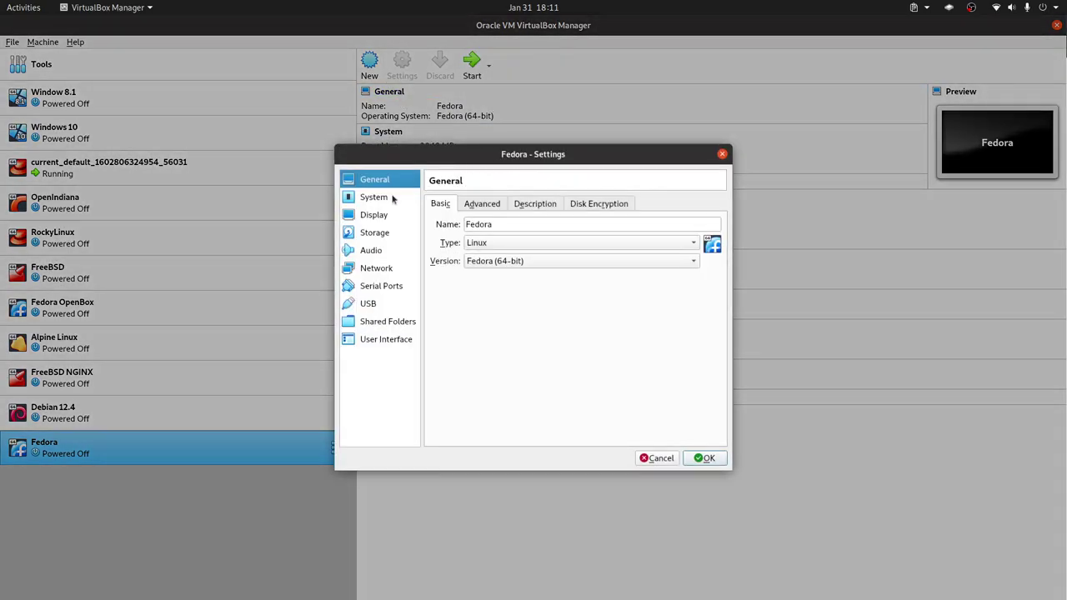
left_click(703, 459)
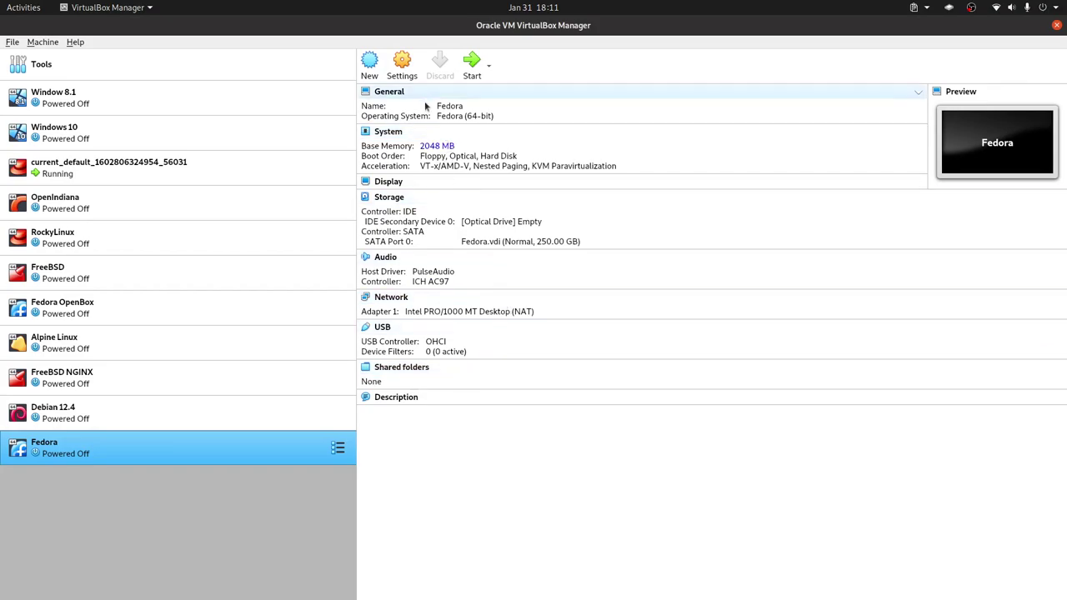
Open the Fedora machine's settings and view its advanced general options.
left_click(406, 70)
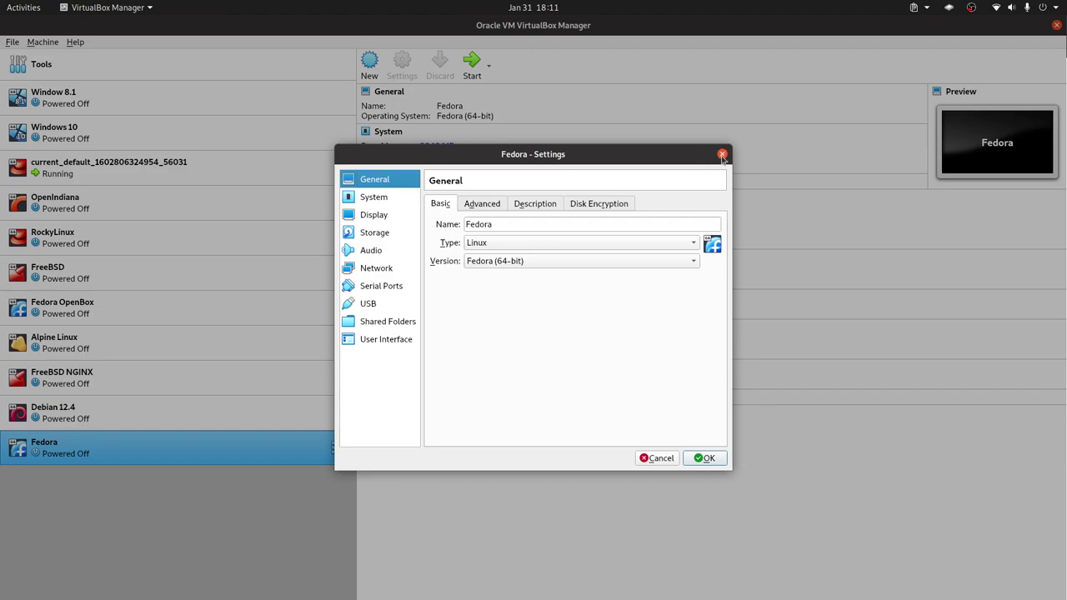
left_click(722, 154)
right_click(293, 453)
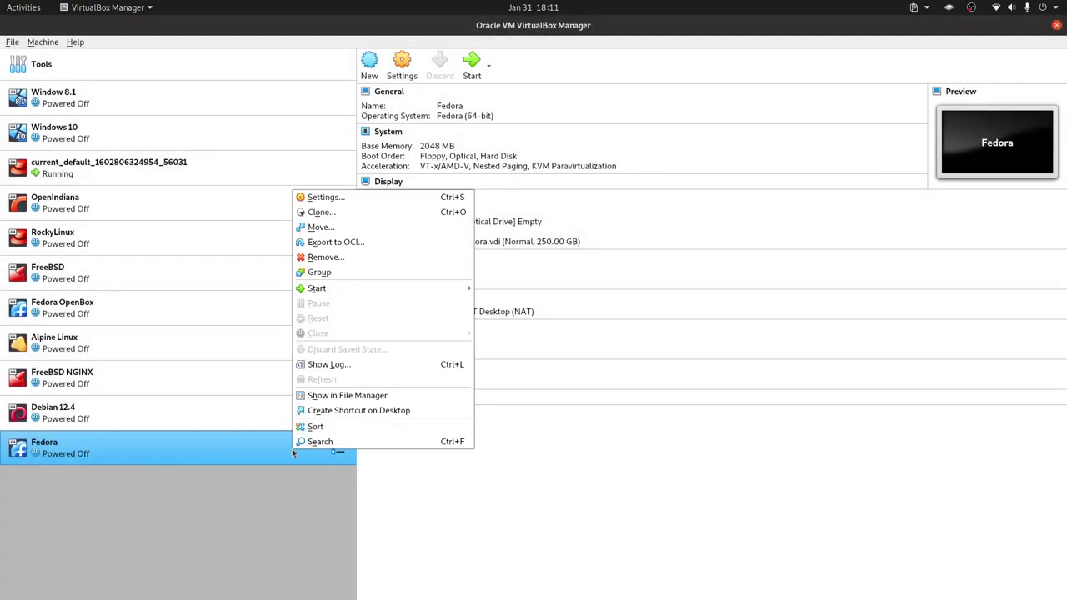
left_click(325, 198)
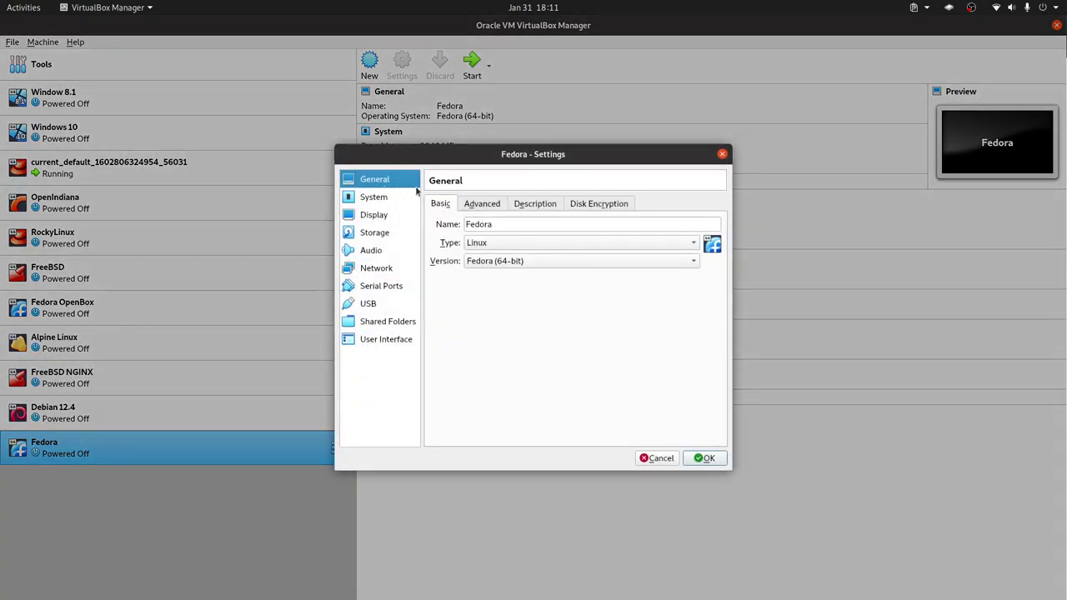
left_click(482, 205)
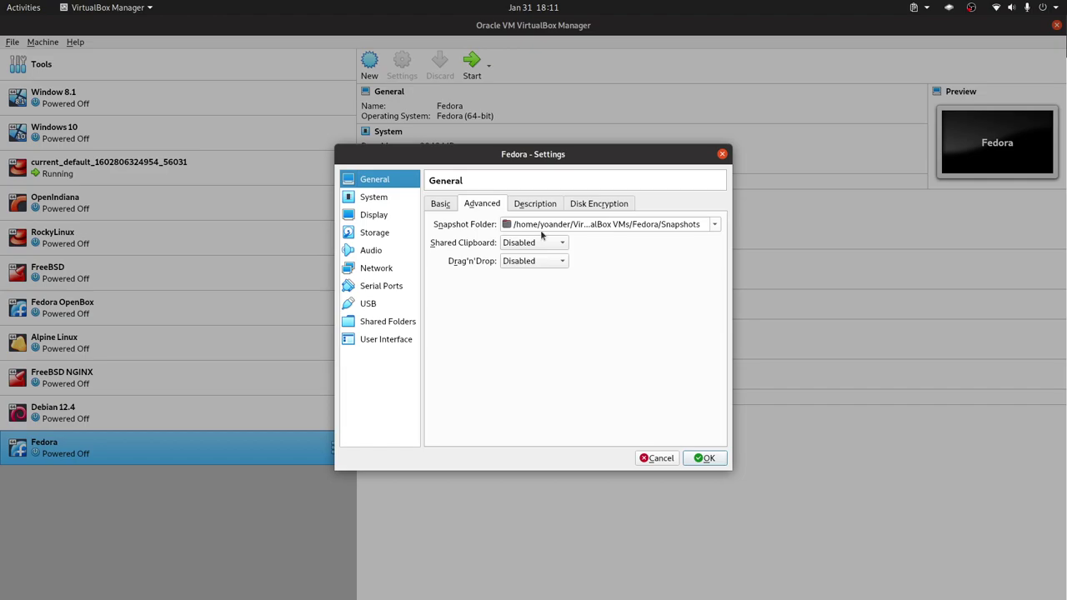
Switch to the browser and open the article "Instalando Guest Additions en VirtualBox" from the LibreByte search results.
key("alt+Tab")
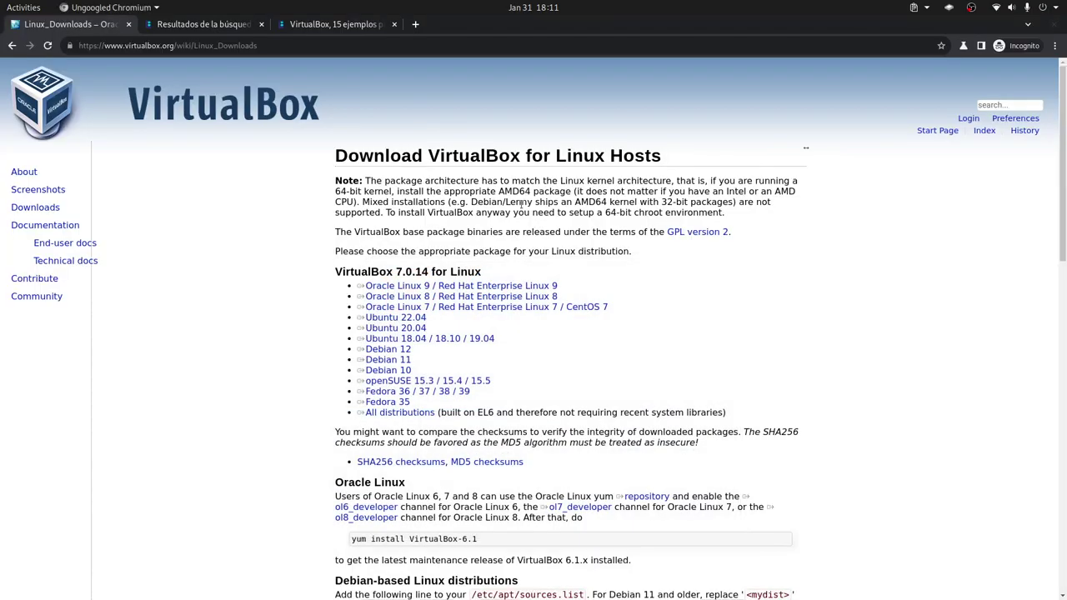
left_click(331, 27)
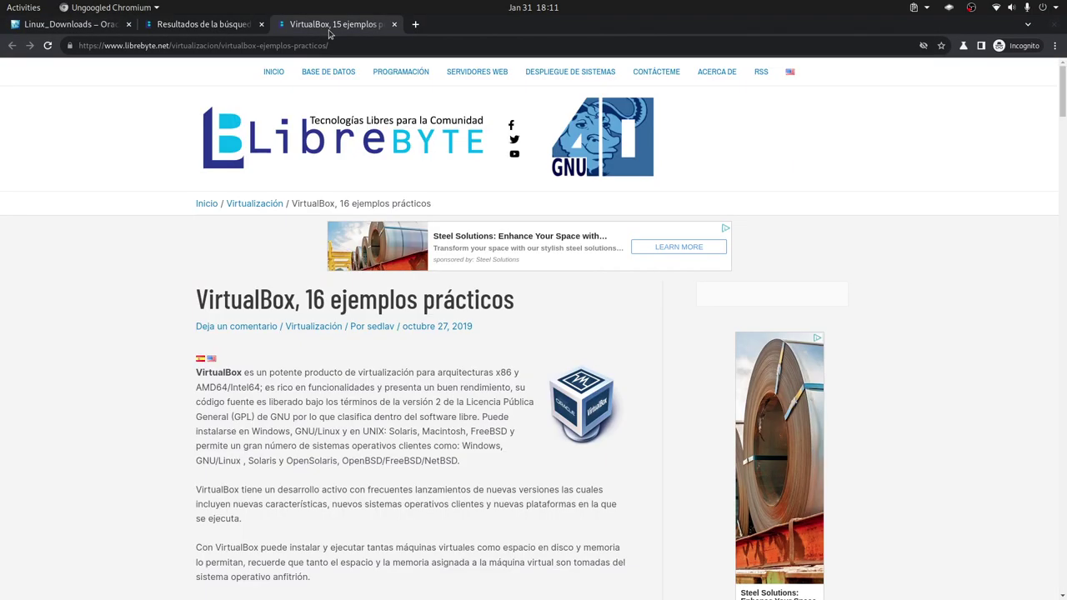
left_click(213, 26)
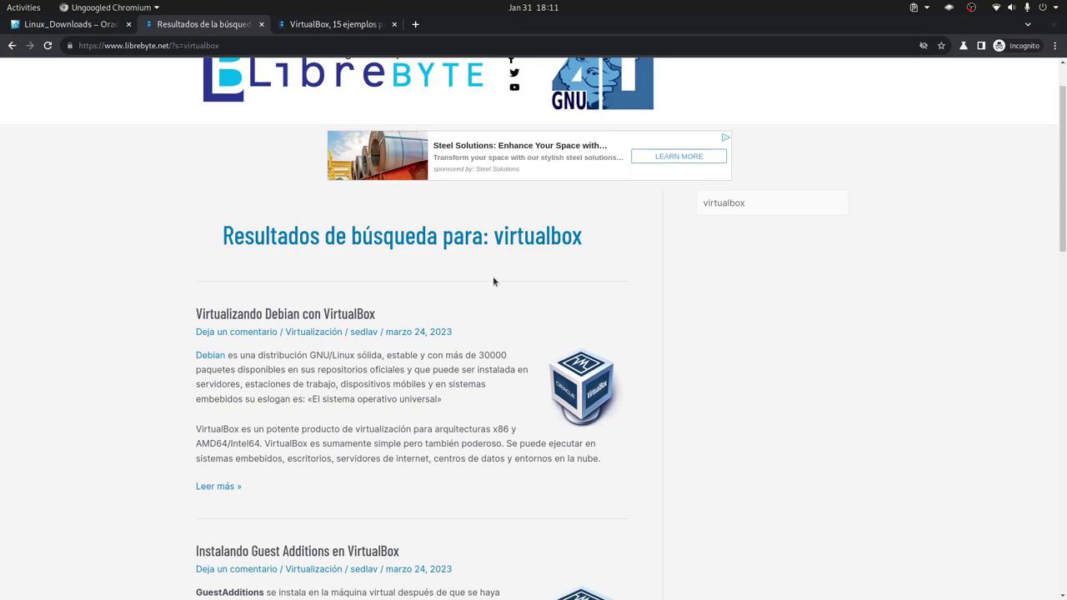
scroll(483, 303, "down", 5)
left_click(338, 351)
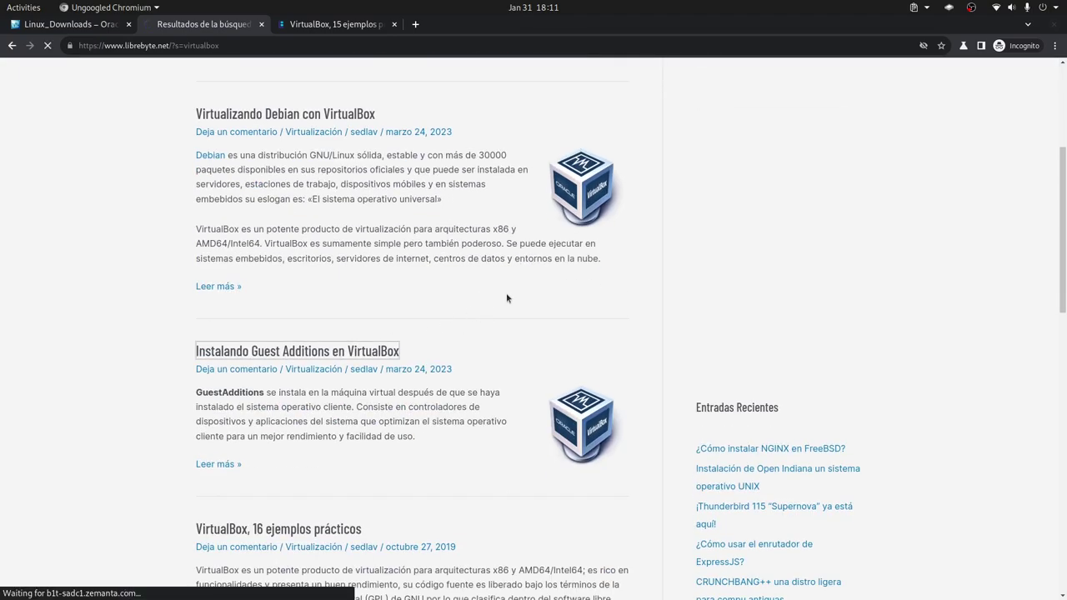
Read through the Guest Additions article, covering its description, list of advantages and embedded video.
scroll(437, 275, "down", 5)
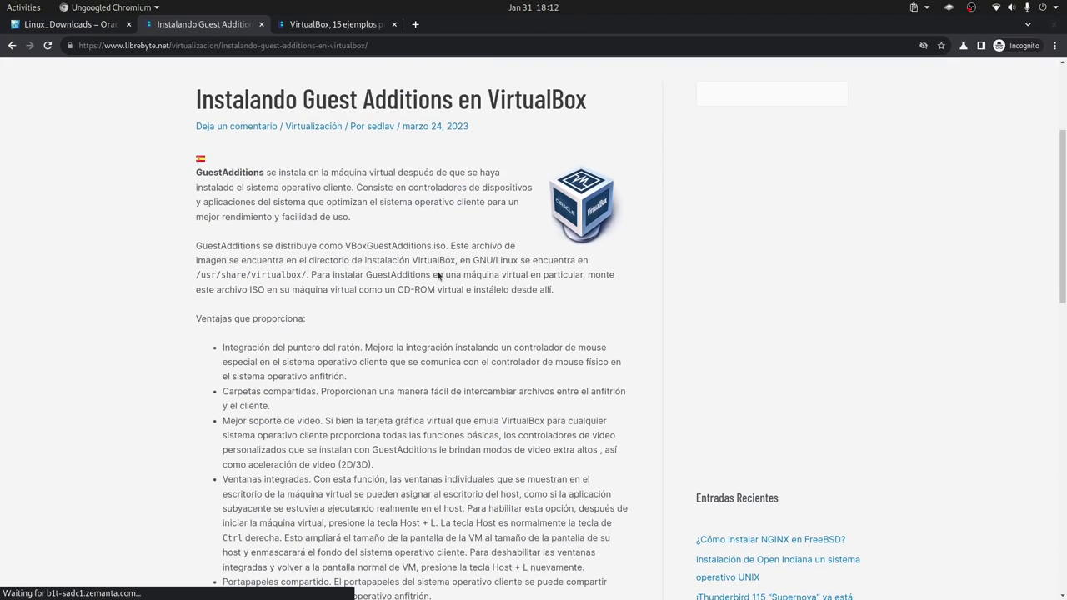
scroll(436, 275, "down", 5)
scroll(437, 275, "up", 6)
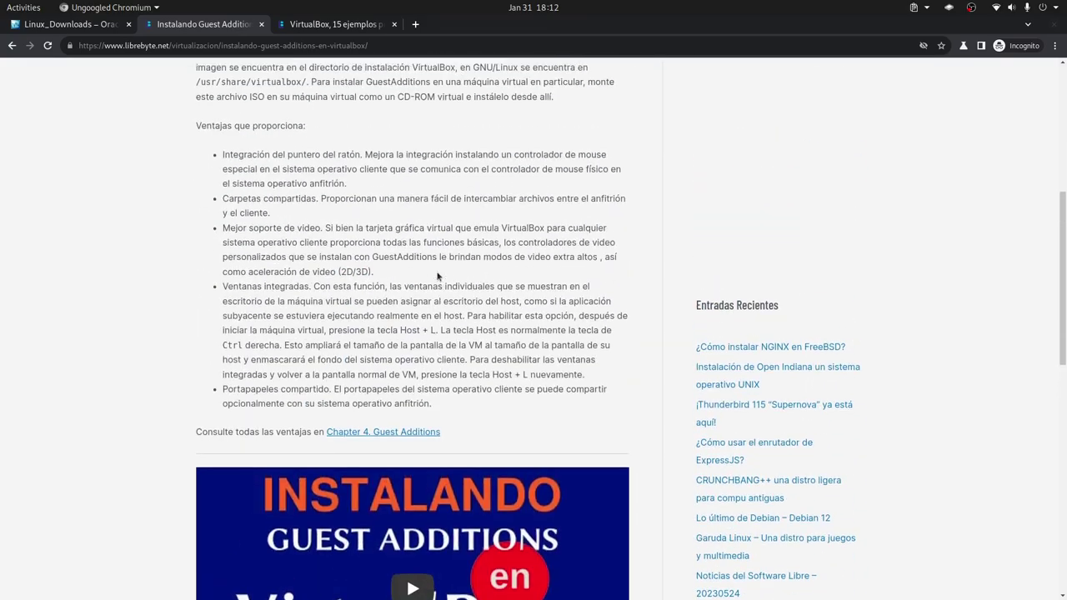
scroll(435, 271, "up", 2)
scroll(442, 280, "down", 6)
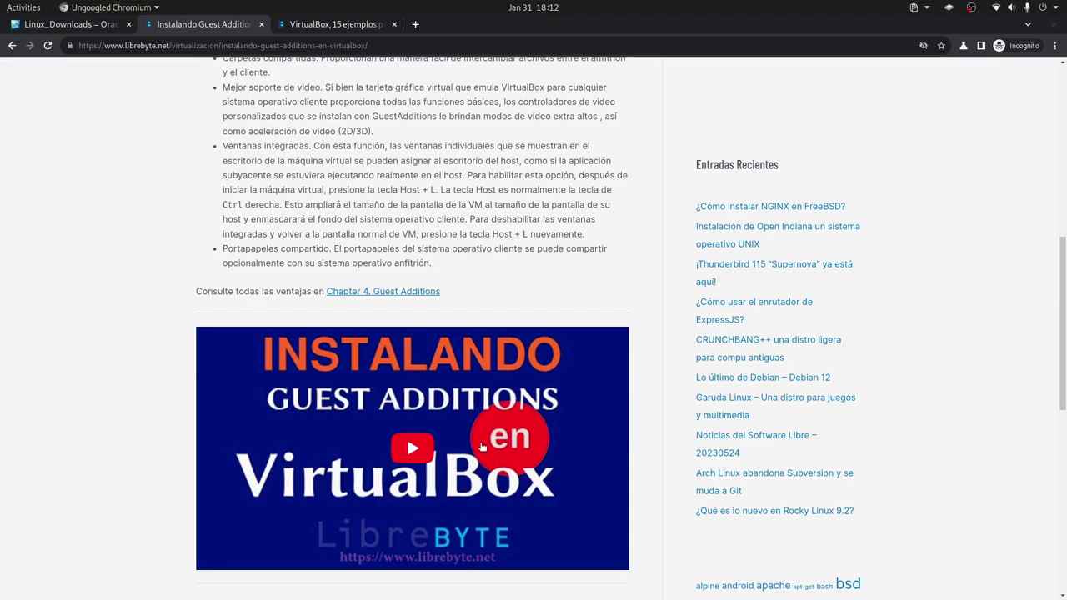
scroll(533, 275, "down", 4)
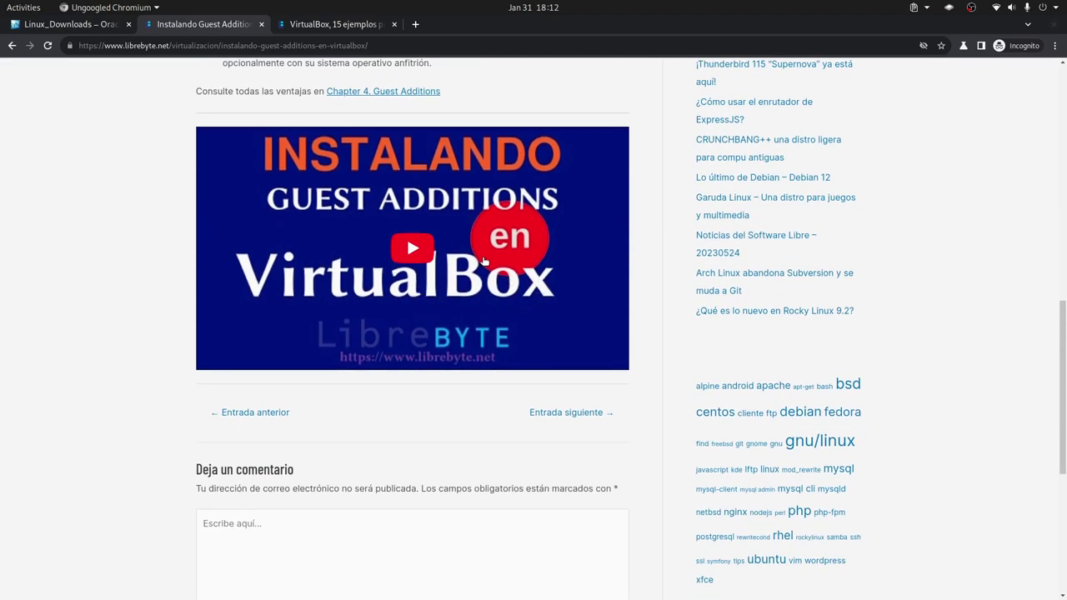
scroll(508, 286, "up", 10)
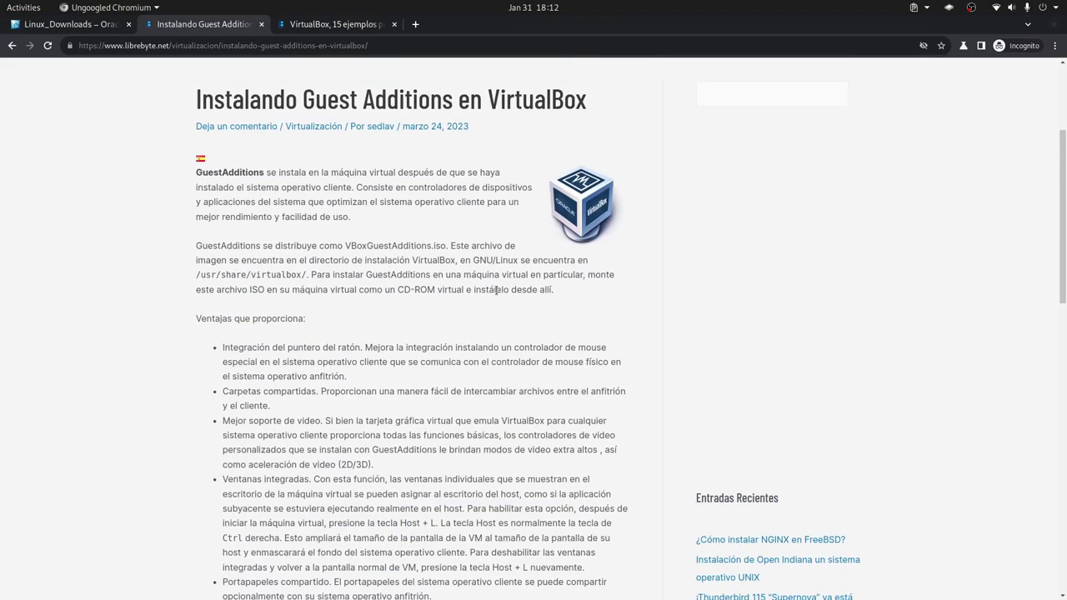
scroll(496, 289, "down", 7)
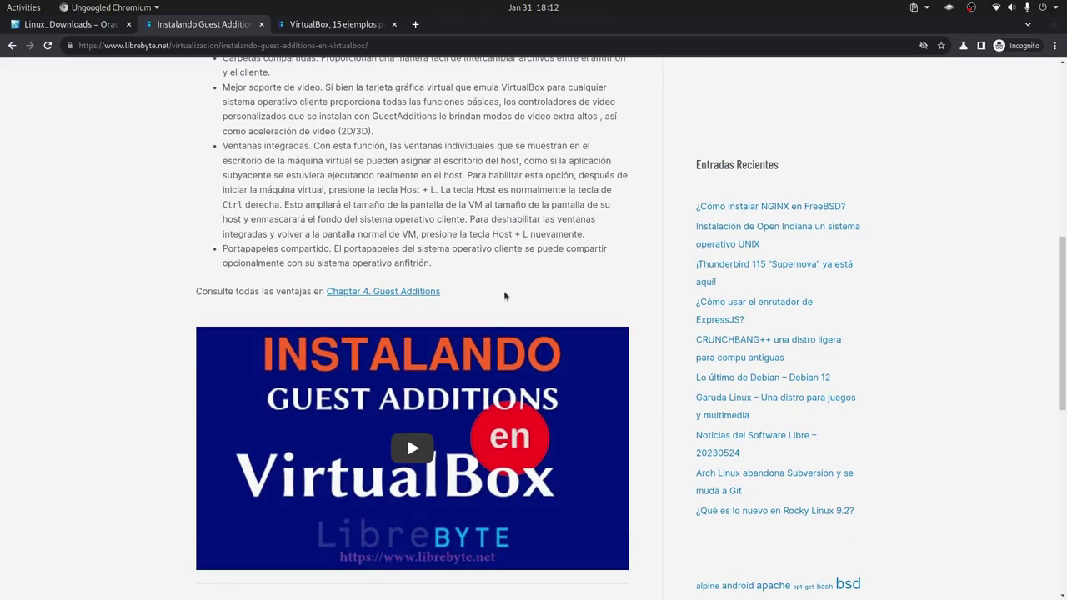
scroll(518, 288, "up", 10)
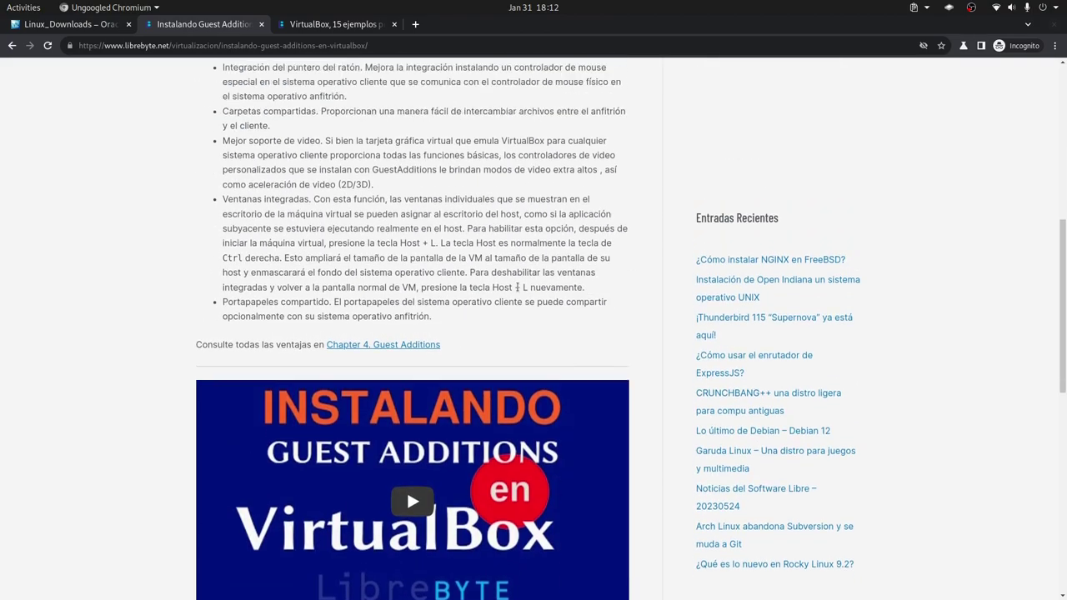
Return to VirtualBox and view the Fedora machine's description and disk encryption settings.
key("alt+Tab")
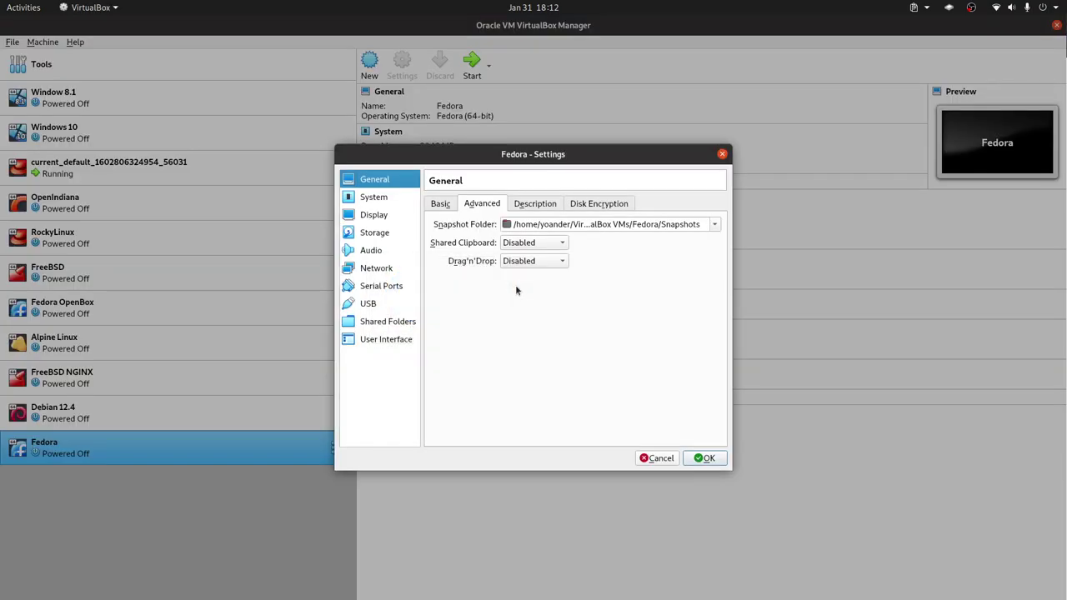
left_click(543, 208)
left_click(589, 209)
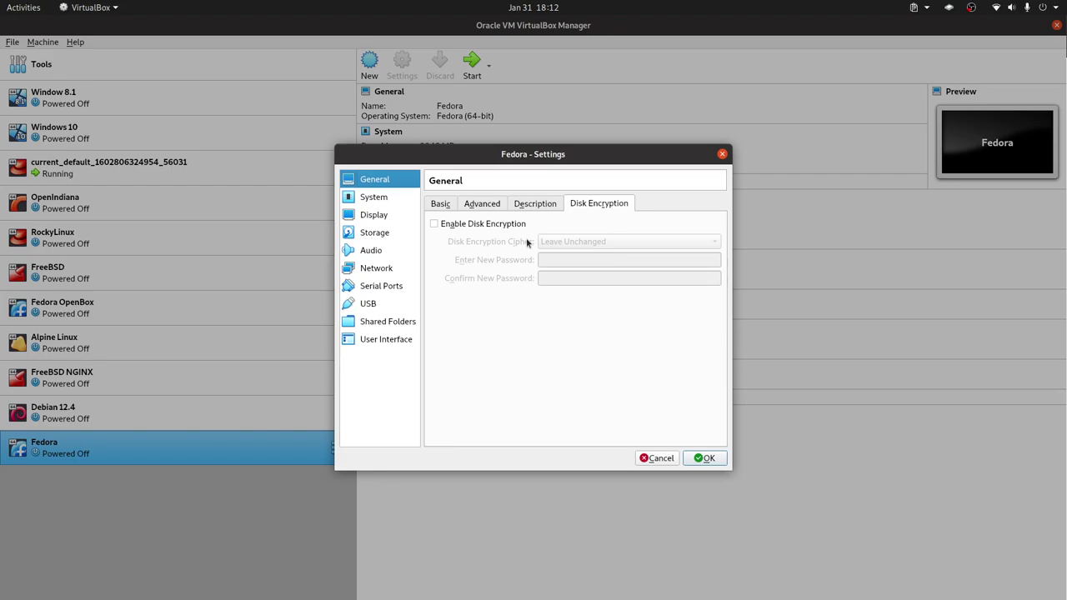
Disable floppy booting for the Fedora machine and try the hard disk ahead of the optical drive before restoring their order.
left_click(382, 197)
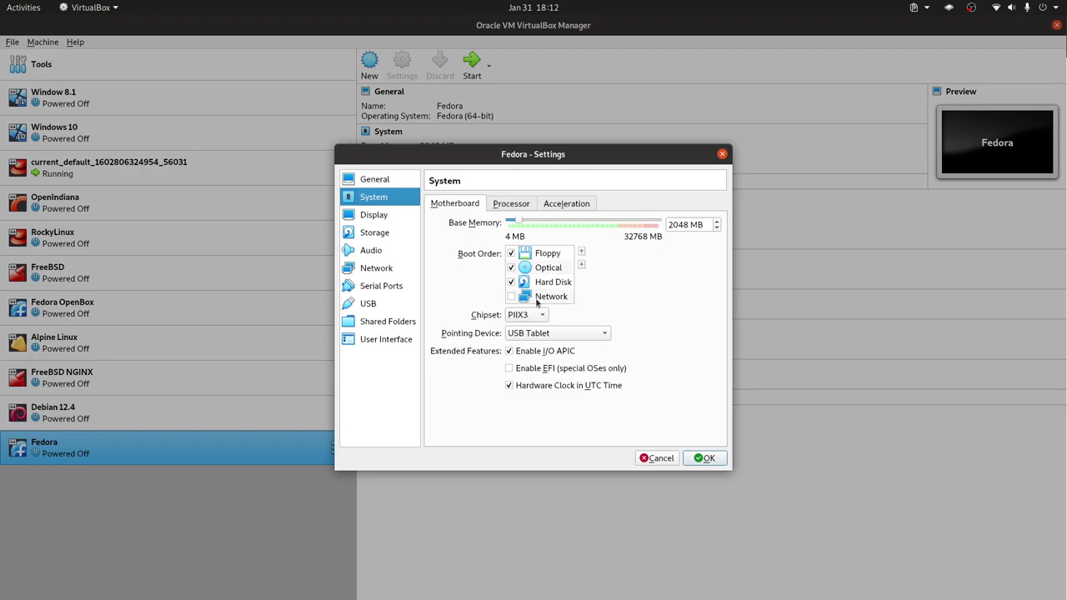
left_click(511, 253)
left_click(545, 281)
left_click(580, 251)
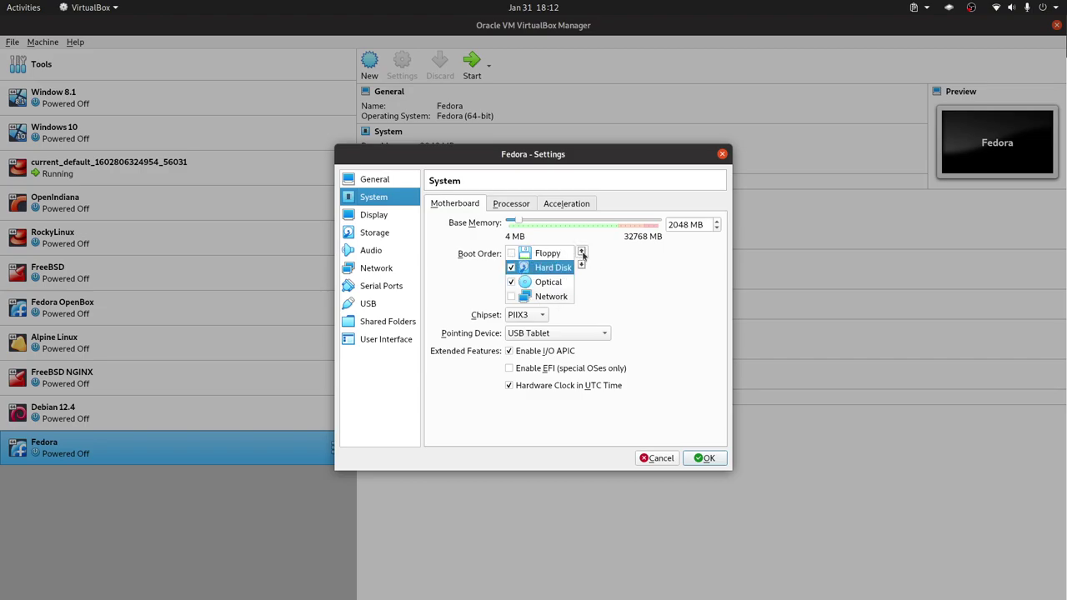
left_click(540, 280)
left_click(581, 251)
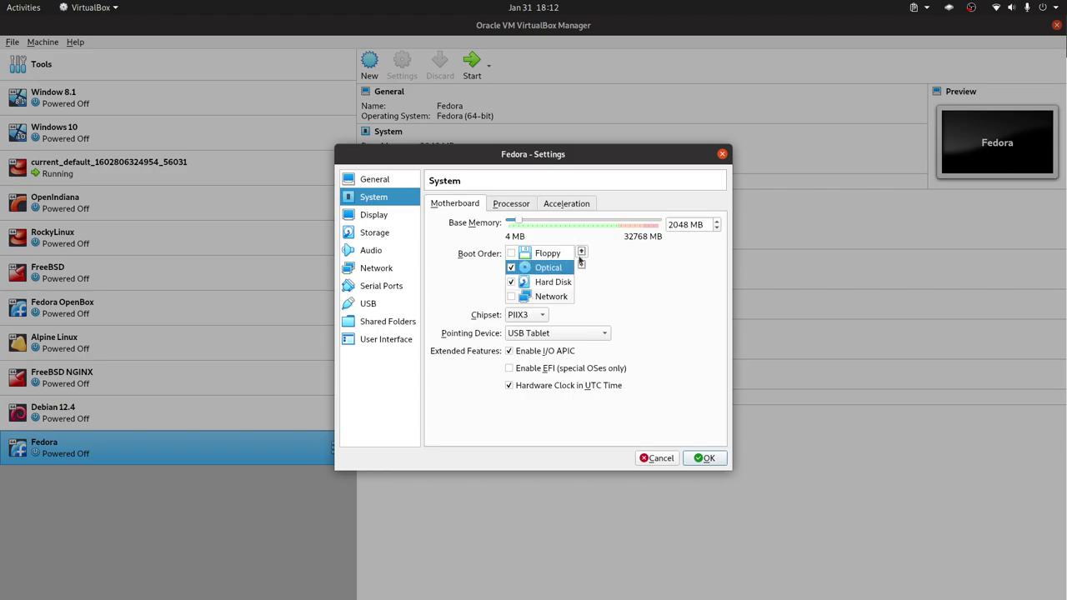
left_click(553, 284)
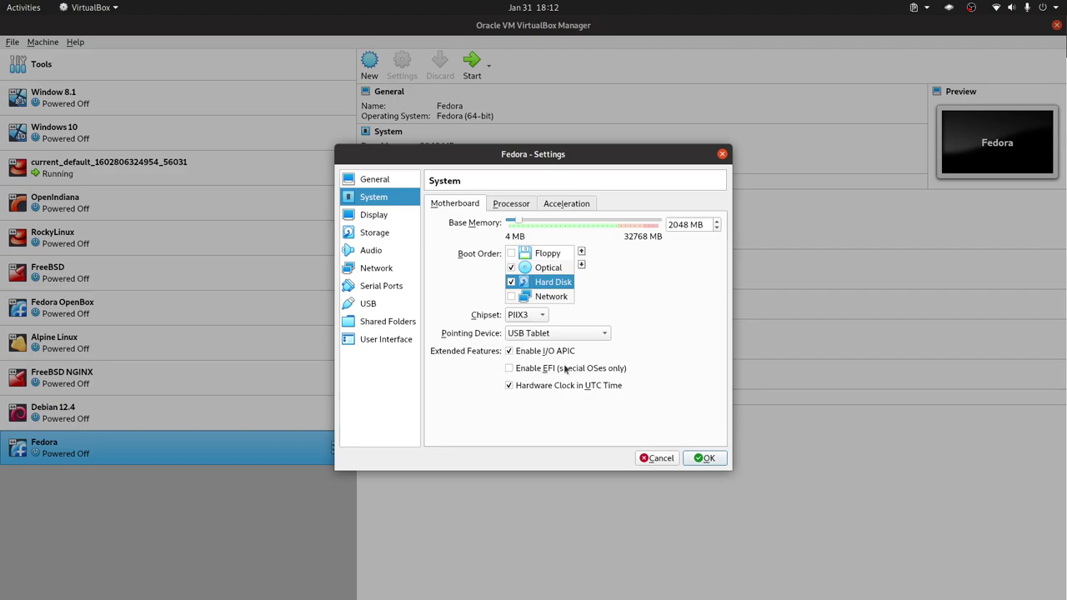
View the Fedora machine's processor settings and go on to its acceleration settings.
mouse_move(565, 368)
left_click(521, 205)
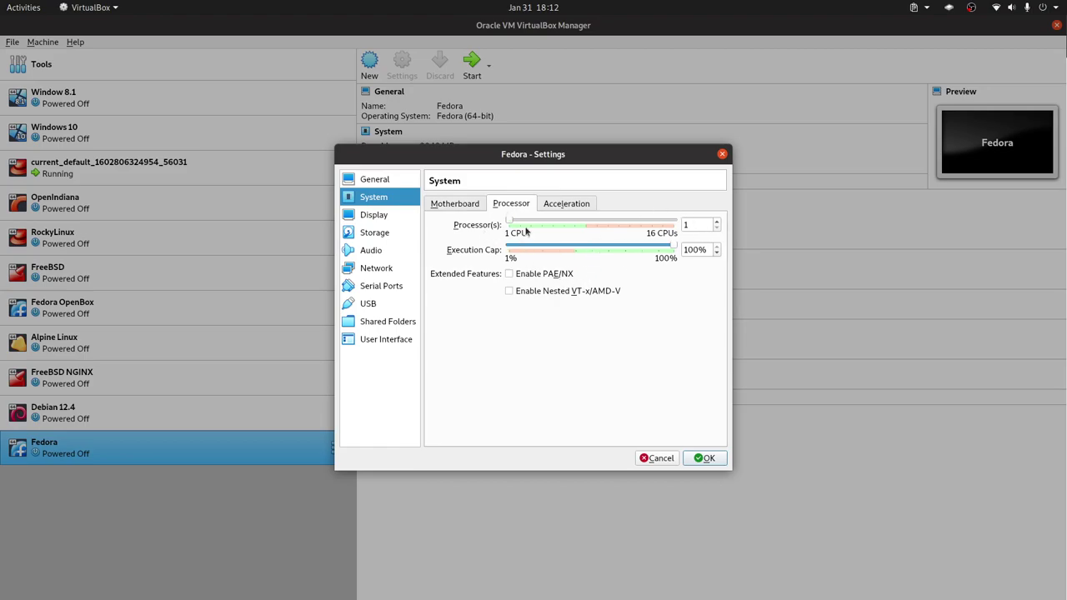
left_click(568, 207)
Examine the available paravirtualization interface choices for the Fedora machine, leaving Default selected.
left_click(565, 226)
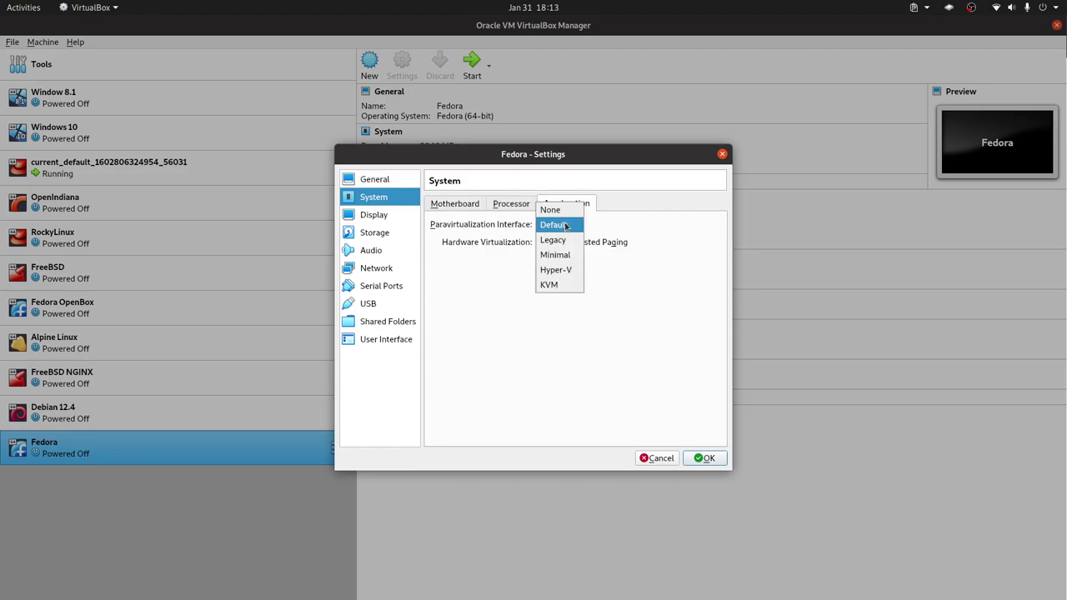
left_click(565, 226)
left_click(556, 228)
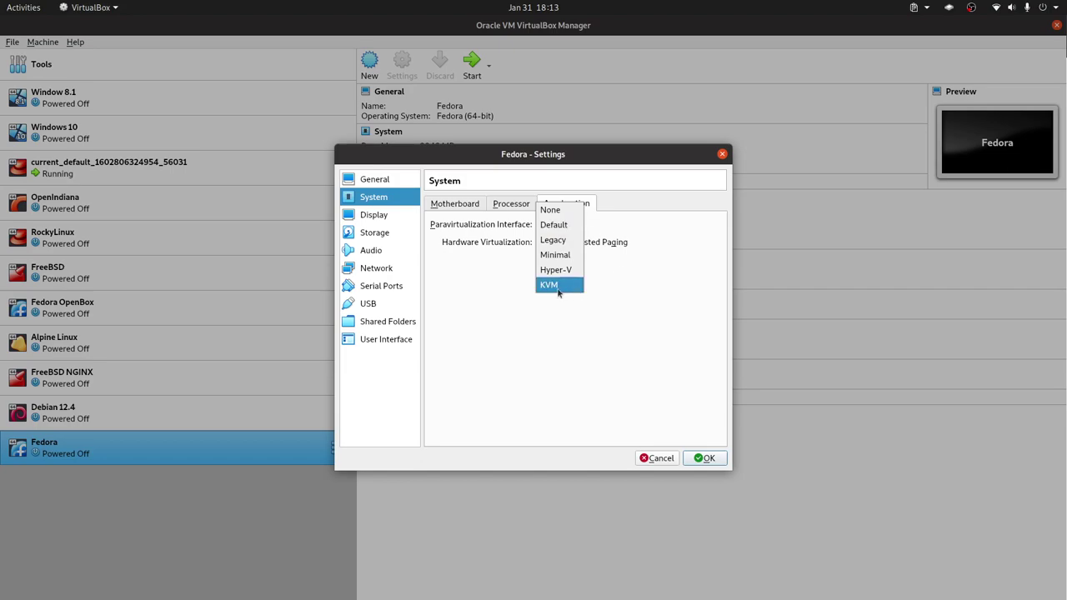
left_click(627, 293)
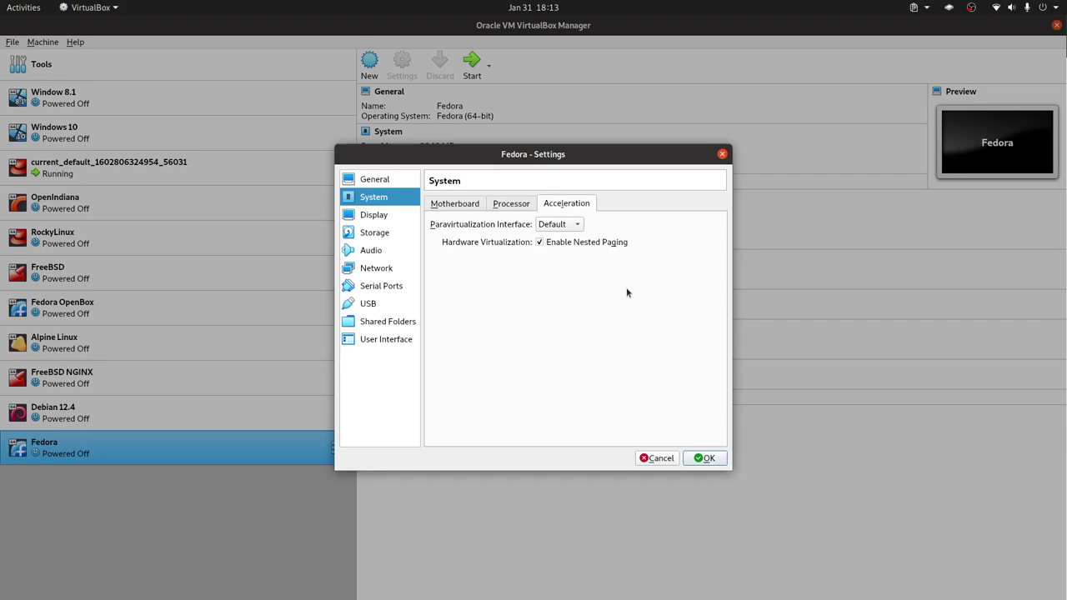
left_click(557, 224)
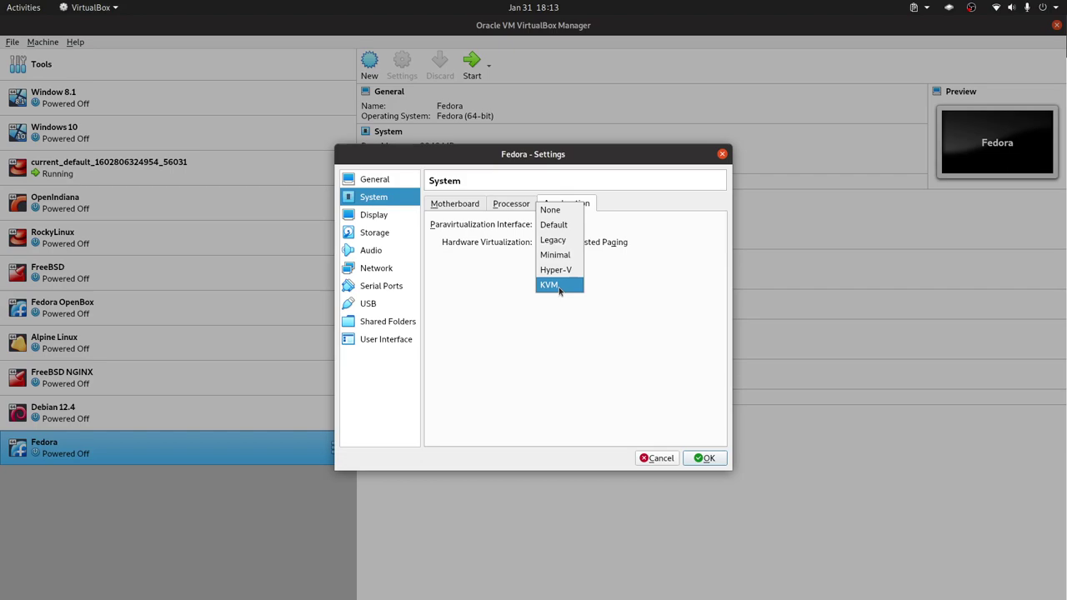
key("Up")
key("Up")
key("Up")
key("Up")
key("Down")
left_click(648, 263)
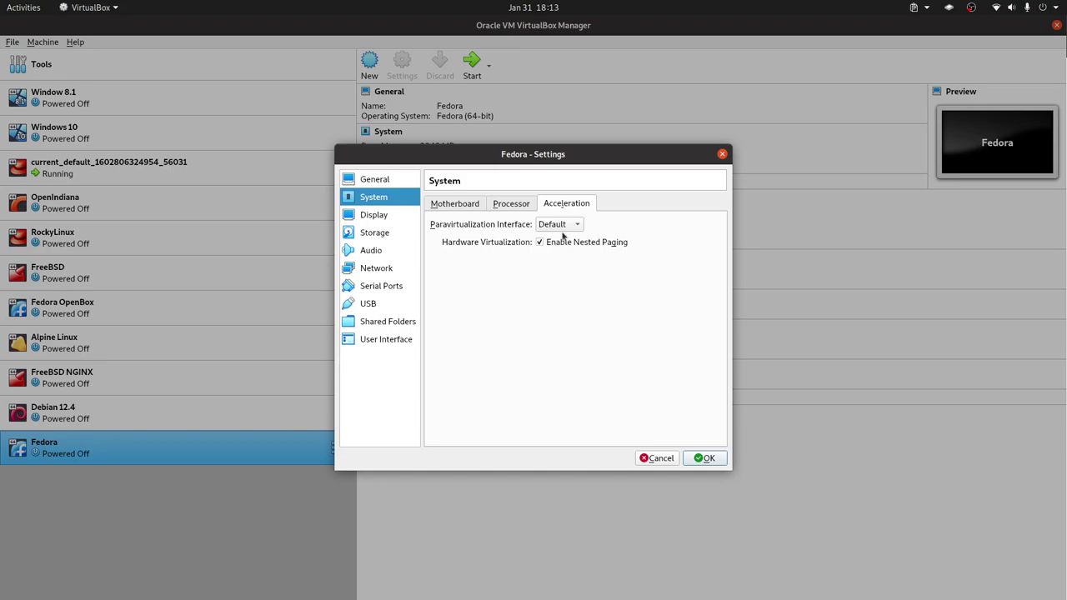
Look over the Fedora machine's display settings and its graphics controller choices.
left_click(393, 216)
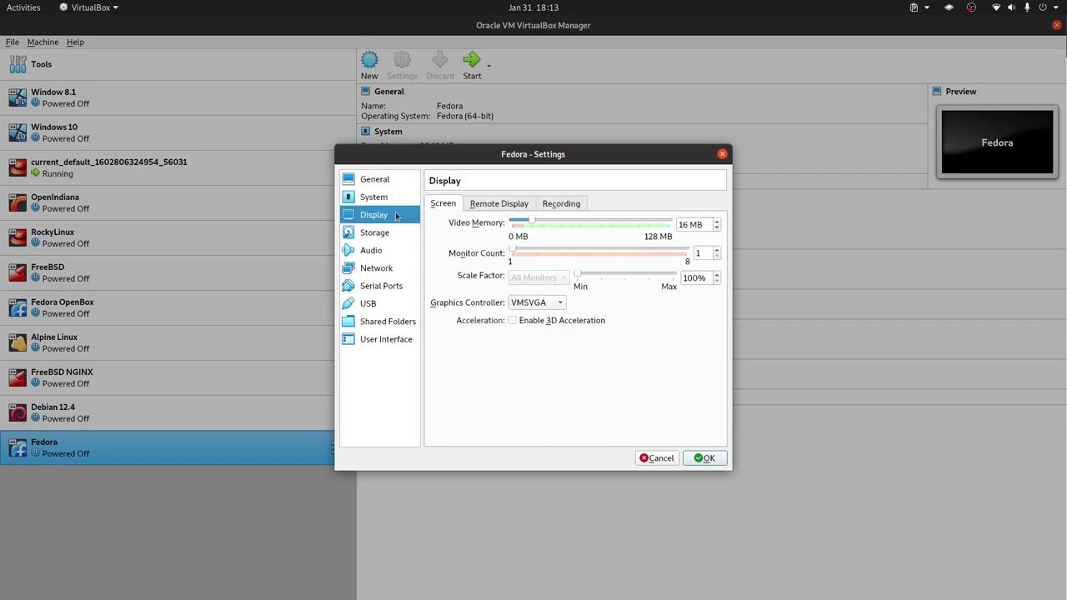
left_click(383, 182)
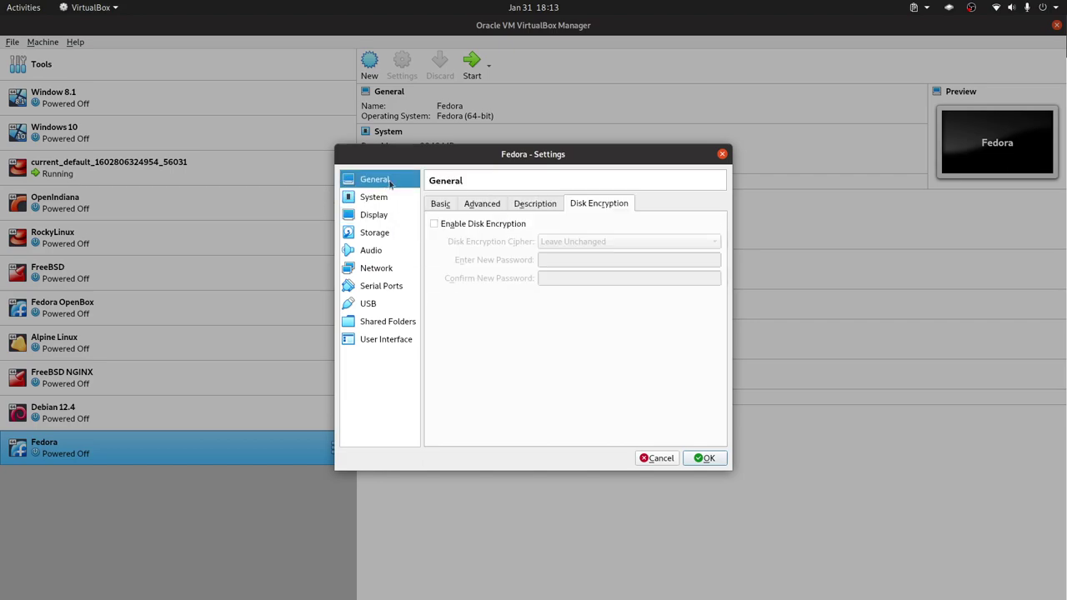
left_click(393, 199)
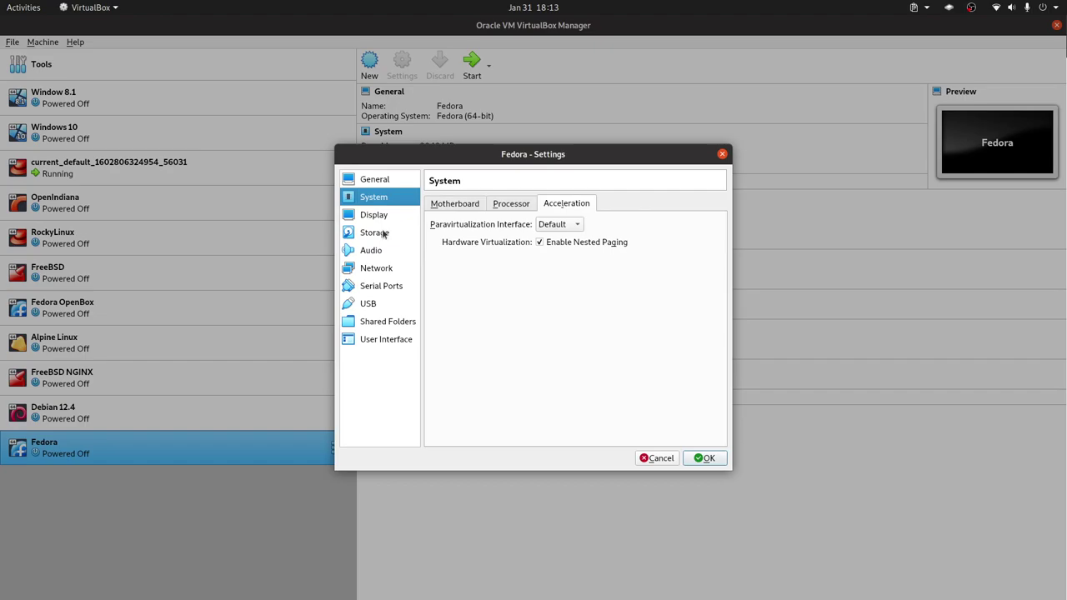
left_click(380, 216)
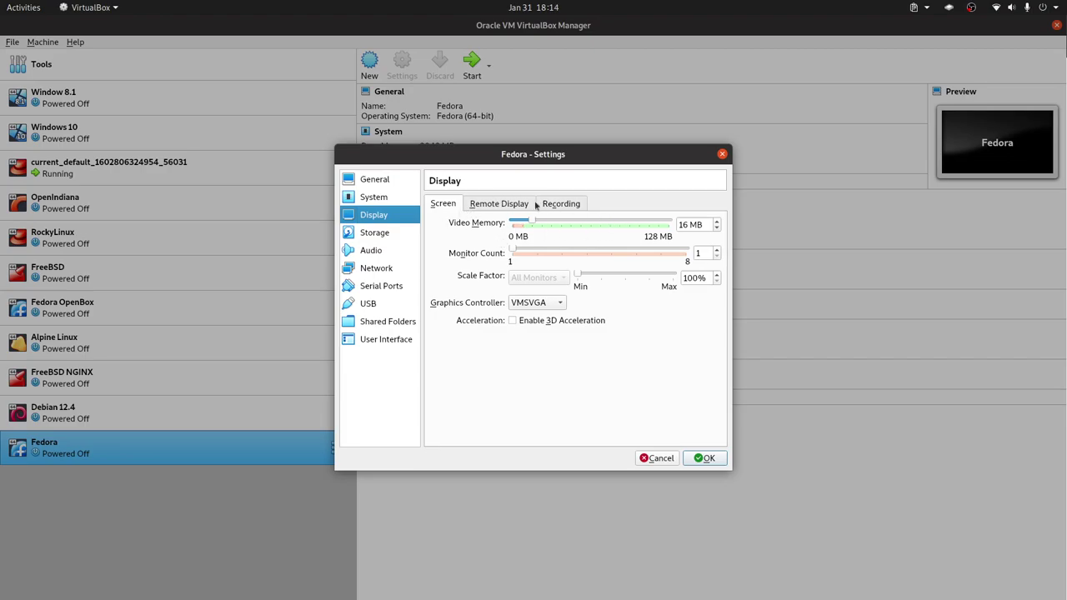
left_click(548, 305)
left_click(549, 303)
Switch to Chromium to look at the VirtualBox Linux downloads page, and return to the Fedora settings in VirtualBox.
key("alt+Tab")
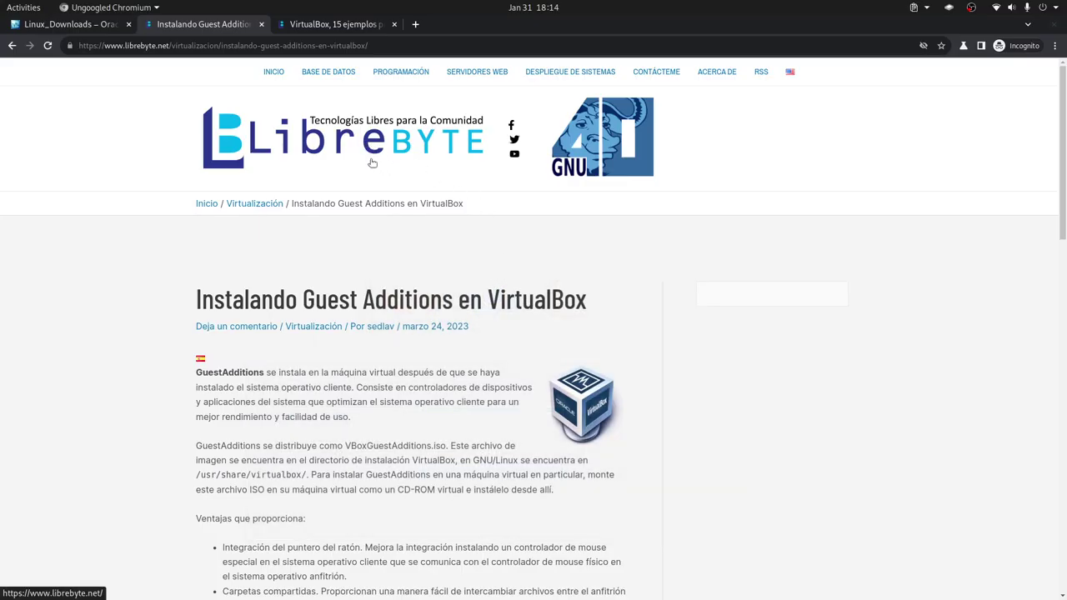
left_click(65, 24)
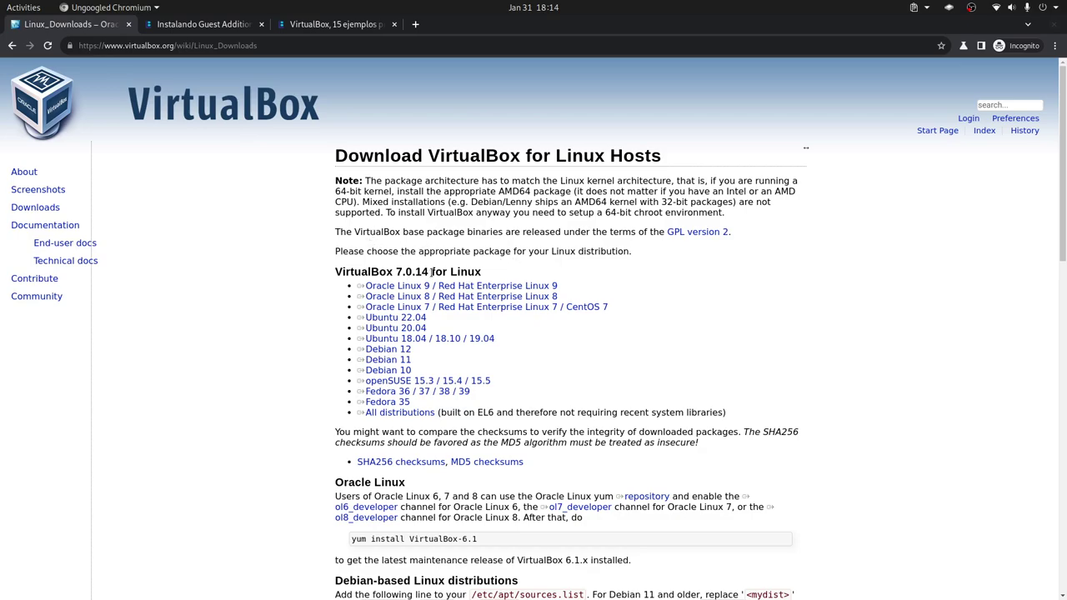
key("alt+Tab")
key("alt+shift+Tab")
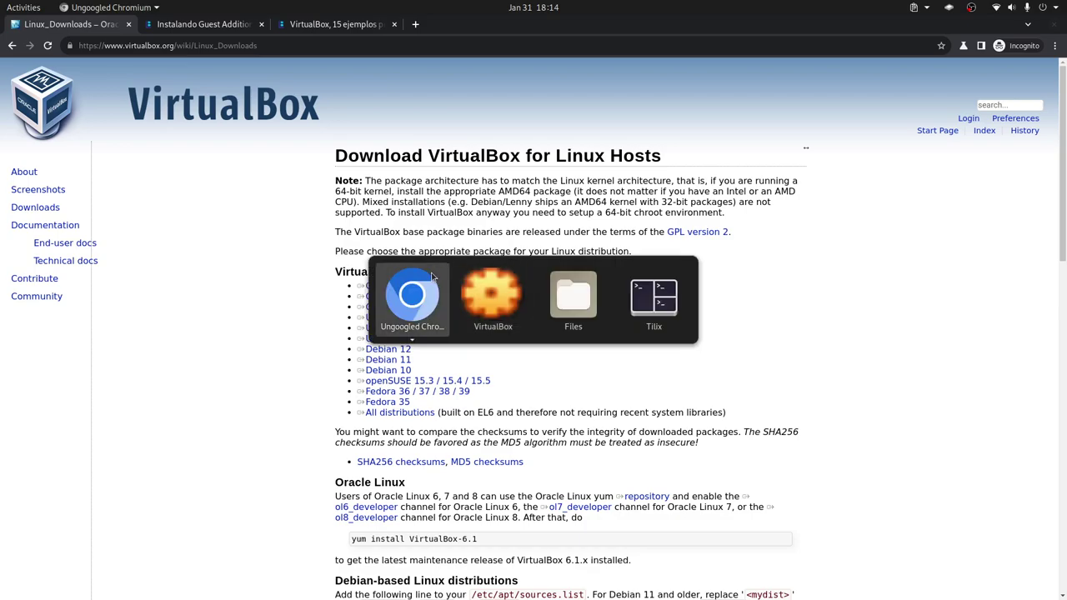
key("alt+Tab")
key("alt+Tab")
key("alt+shift+Tab")
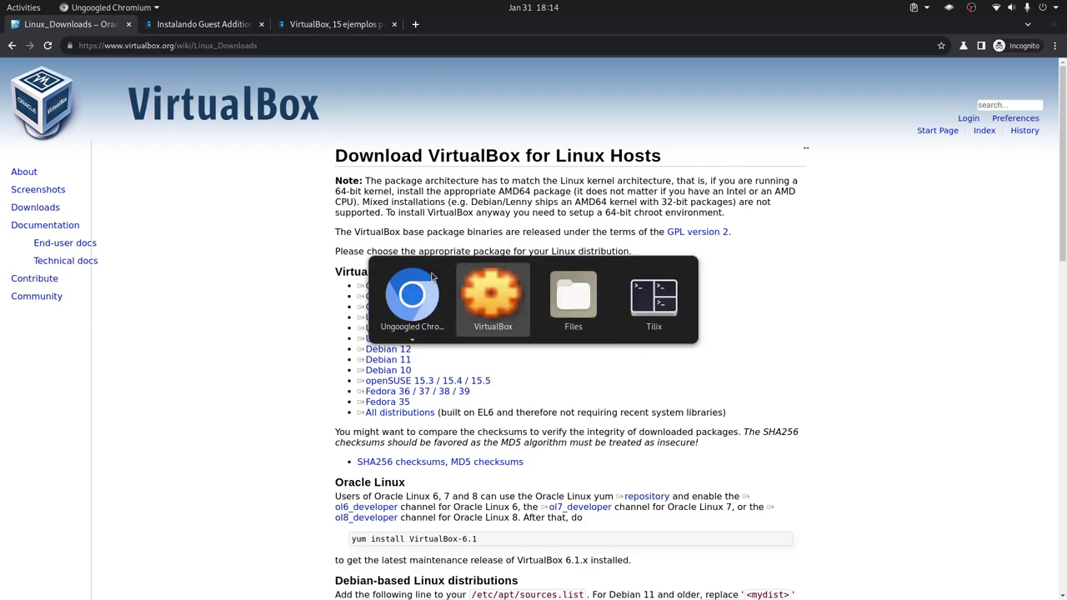
View the Fedora machine's remote display settings and its recording settings.
left_click(498, 204)
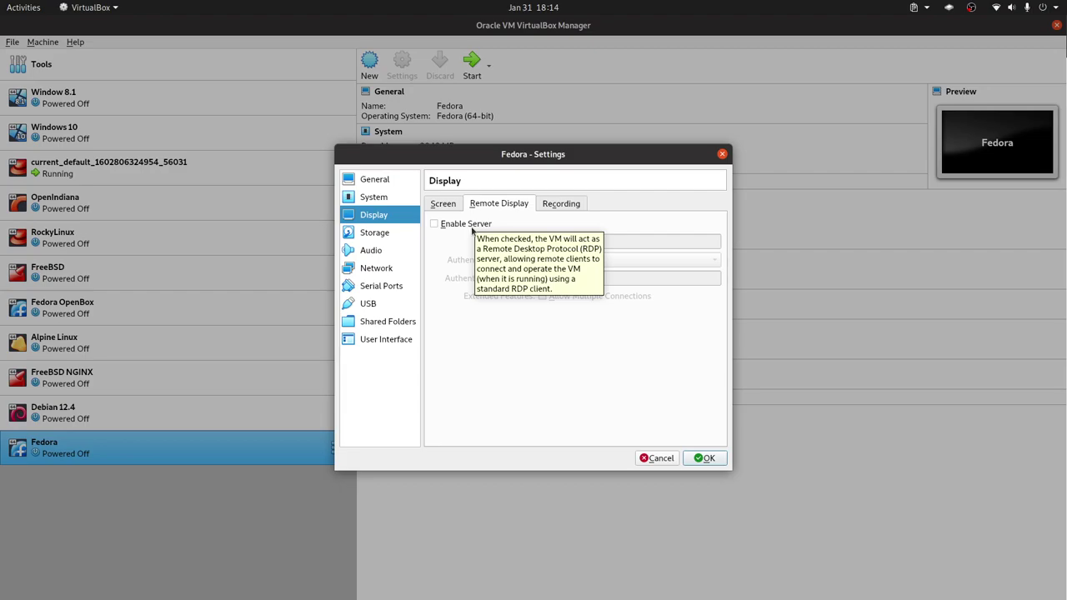
left_click(567, 204)
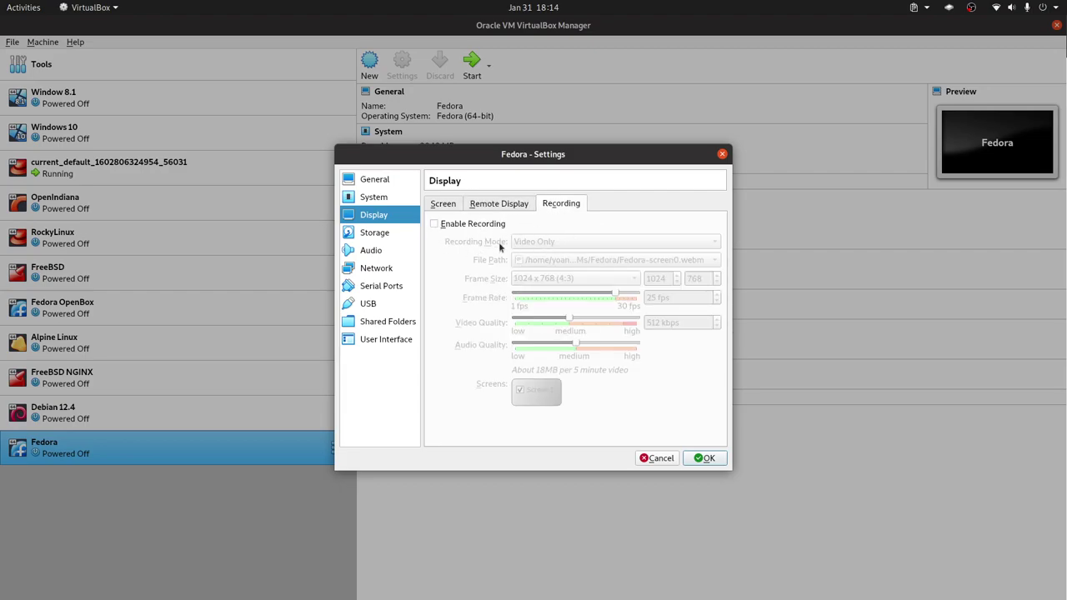
Examine the disk choices for the empty optical drive in the storage settings, and view the audio settings.
left_click(388, 236)
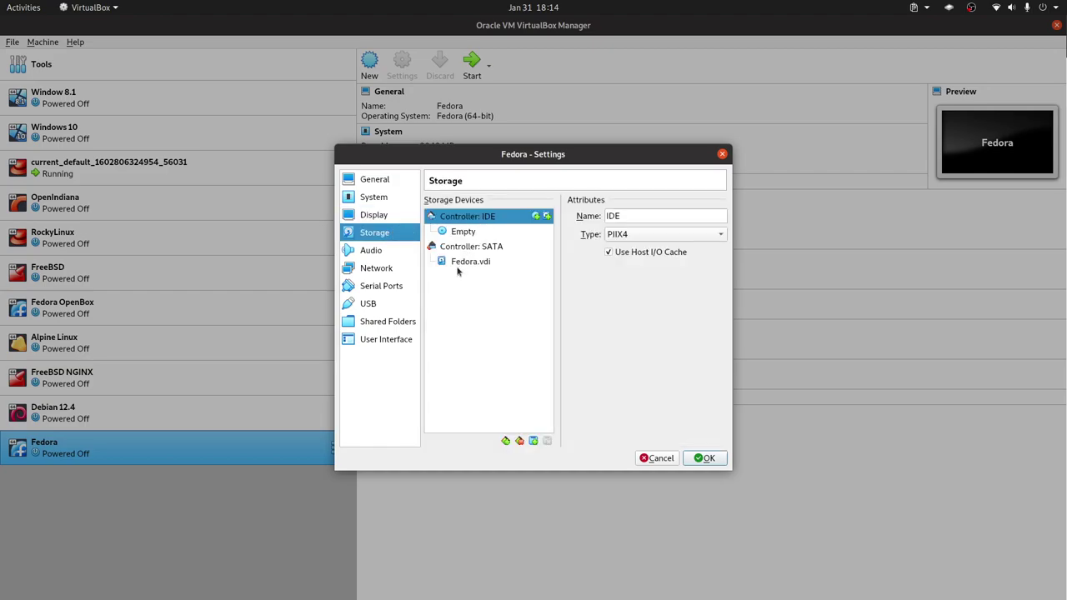
left_click(458, 233)
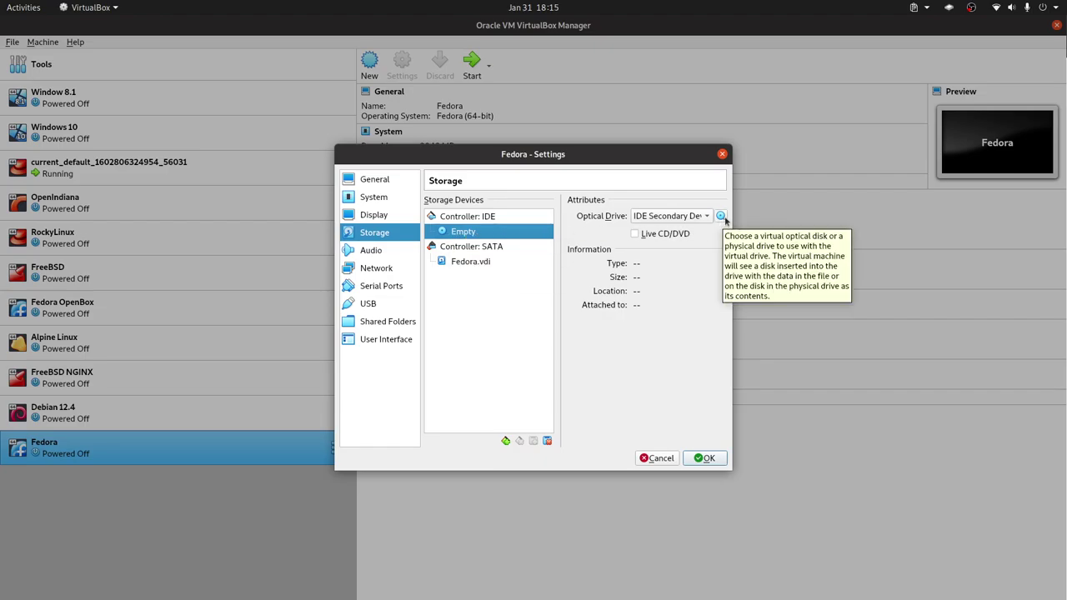
left_click(722, 217)
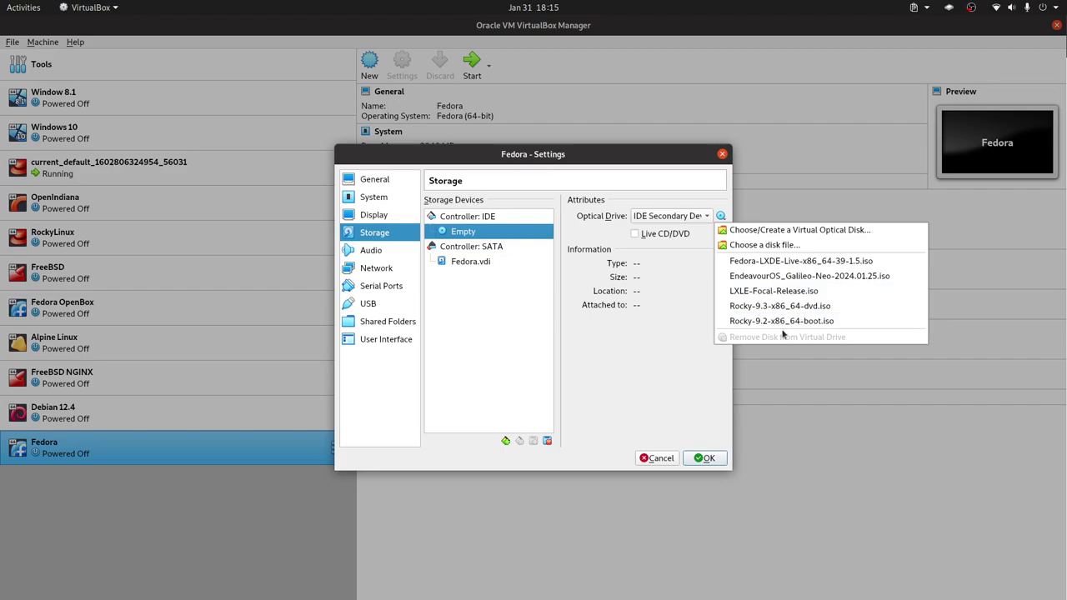
left_click(664, 306)
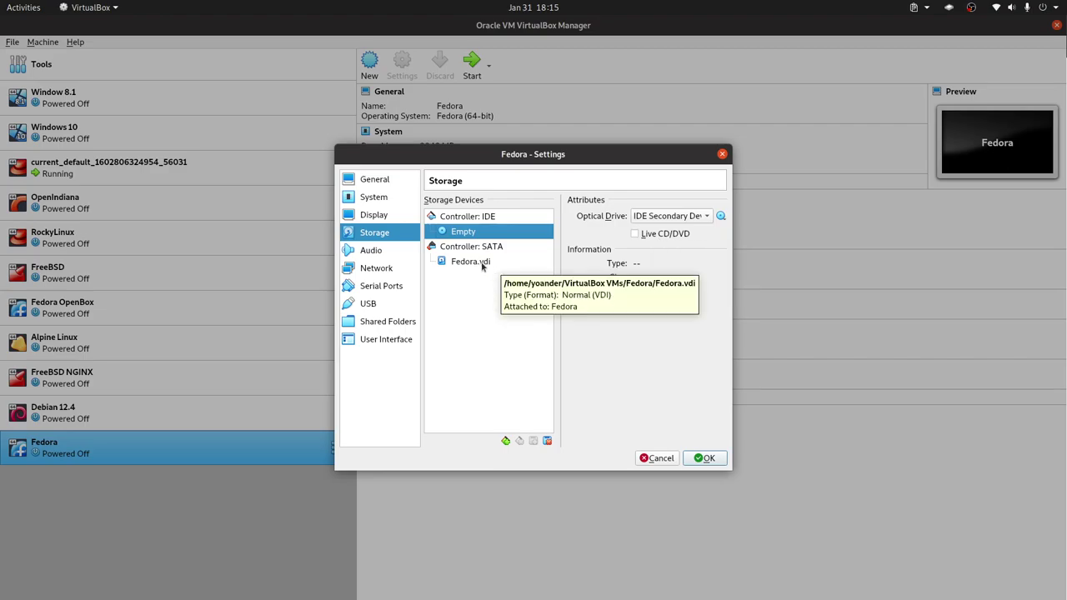
left_click(380, 252)
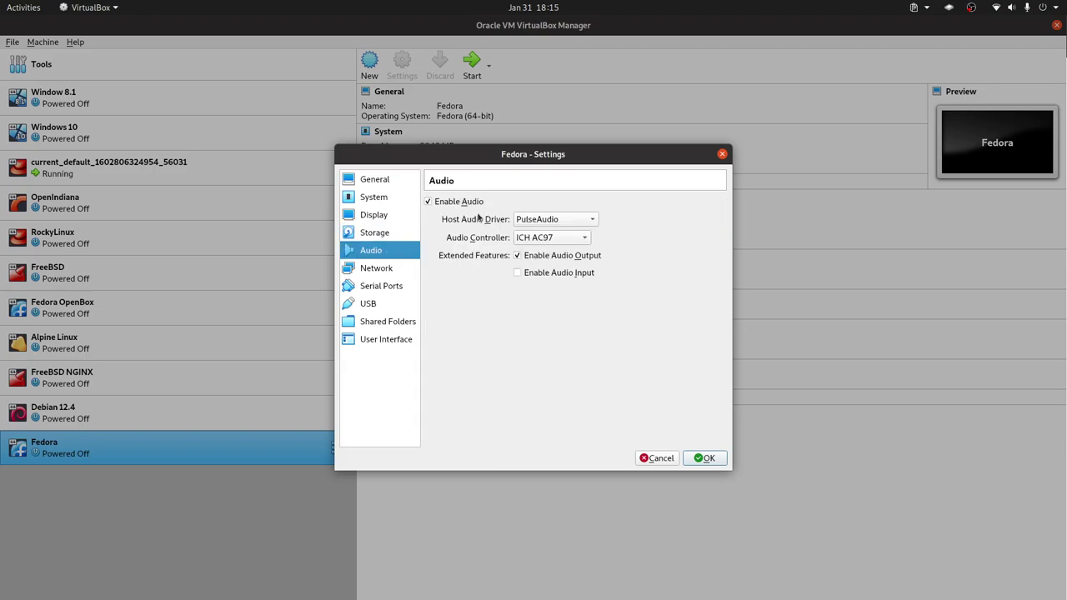
Try a TCP port forwarding rule from host port 2222 to guest port 22 on network adapter 1, and discard it.
left_click(391, 269)
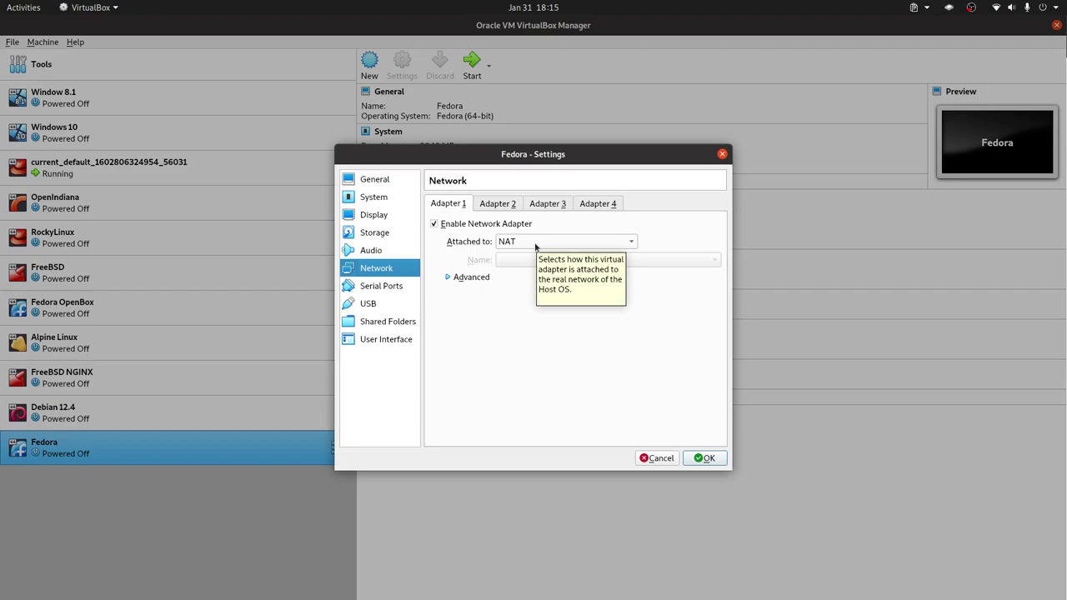
left_click(472, 277)
left_click(566, 367)
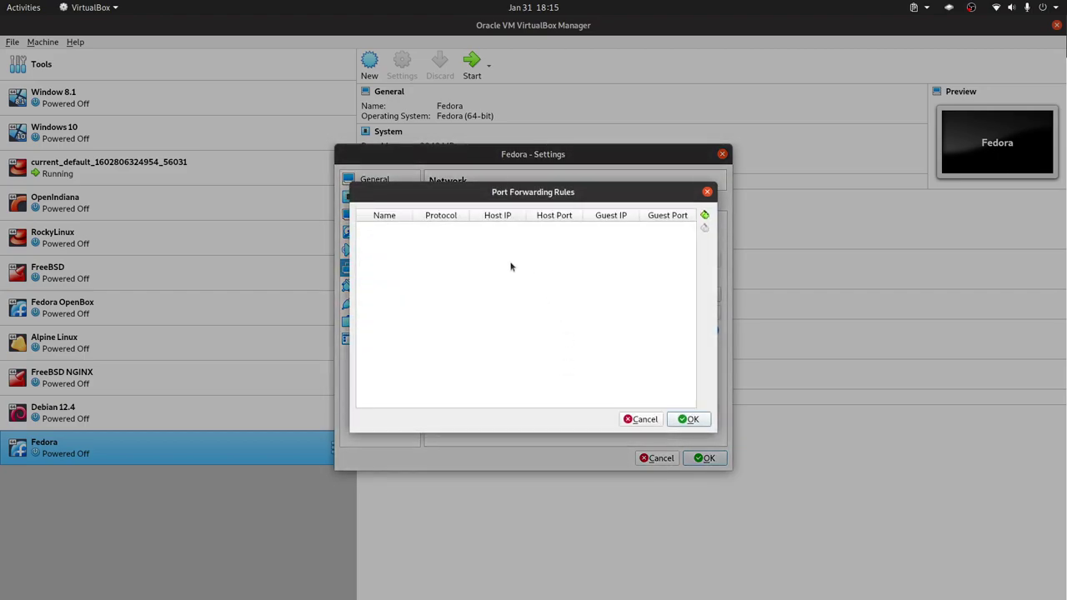
left_click(704, 215)
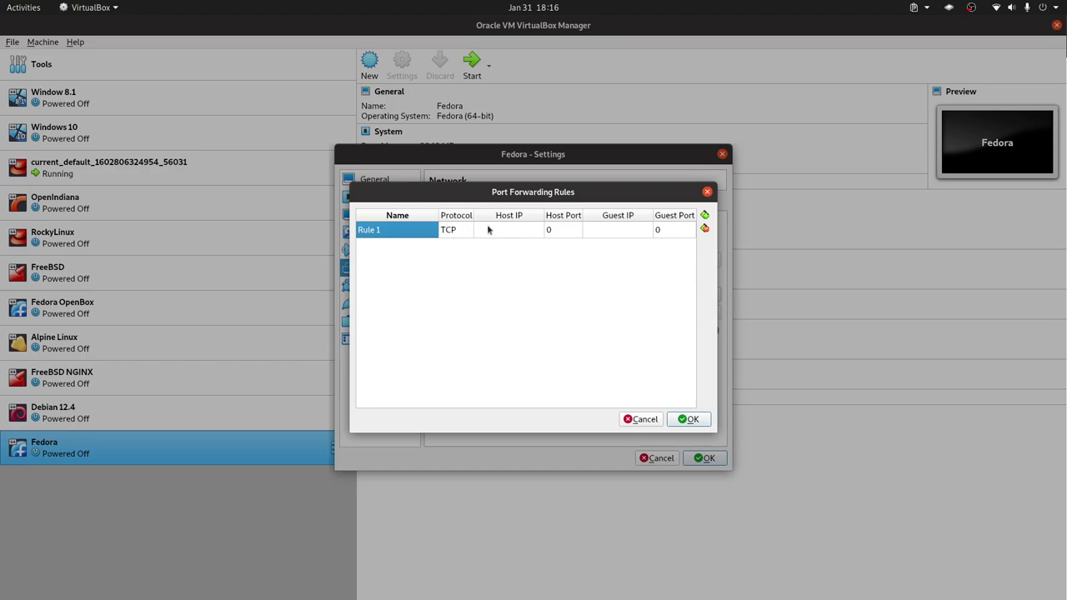
double_click(551, 230)
double_click(556, 230)
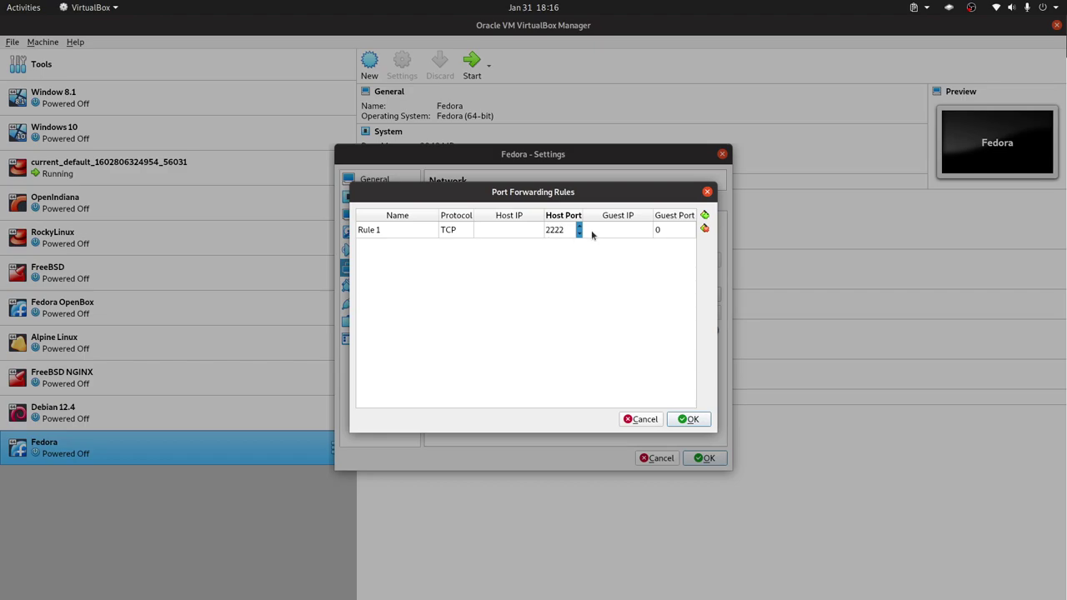
double_click(665, 230)
type("22")
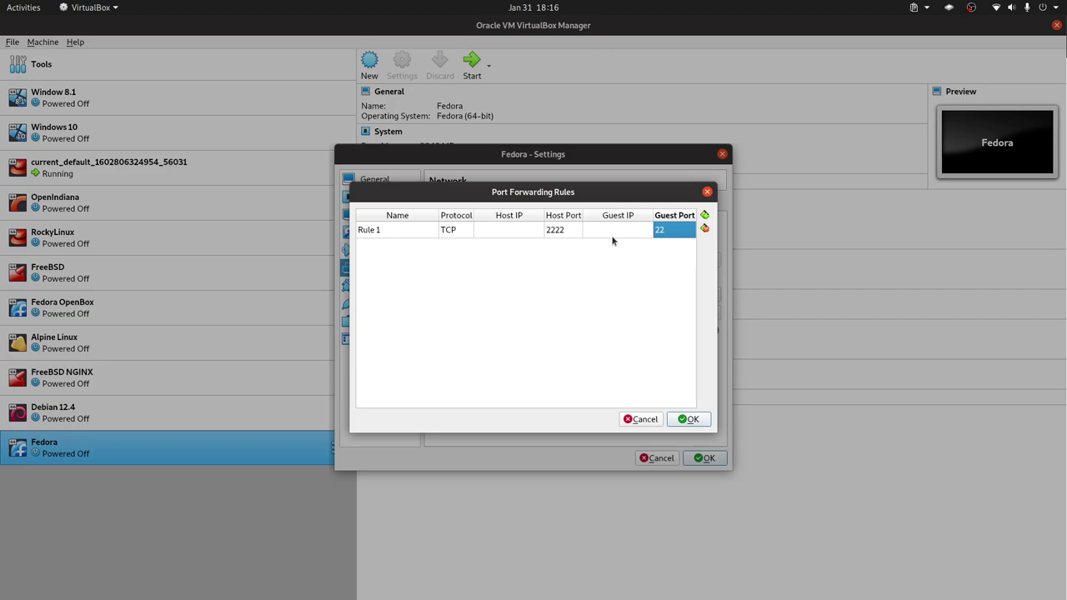
left_click(652, 421)
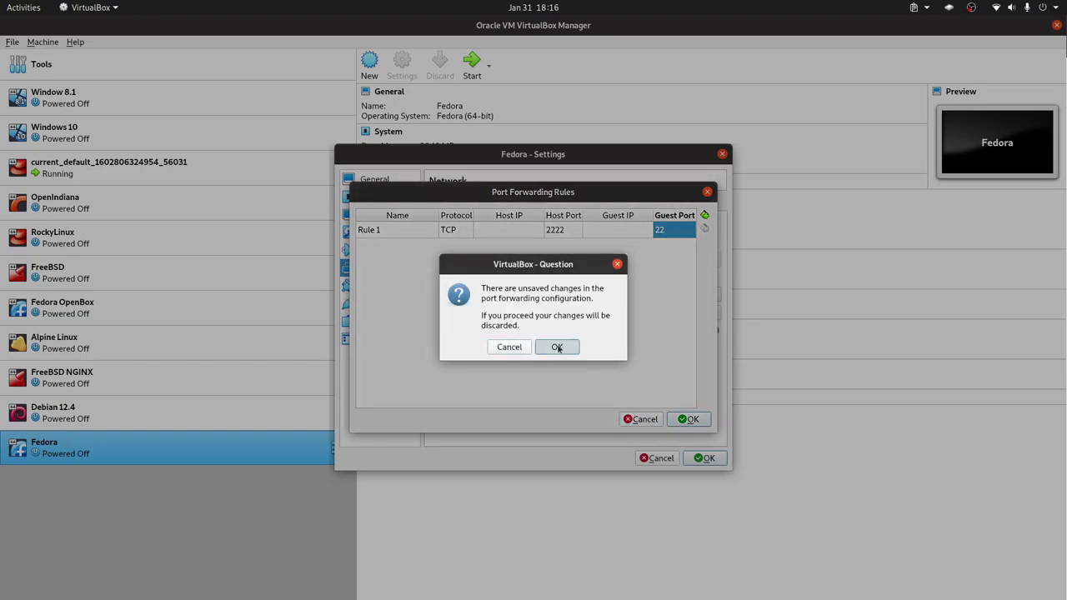
left_click(556, 348)
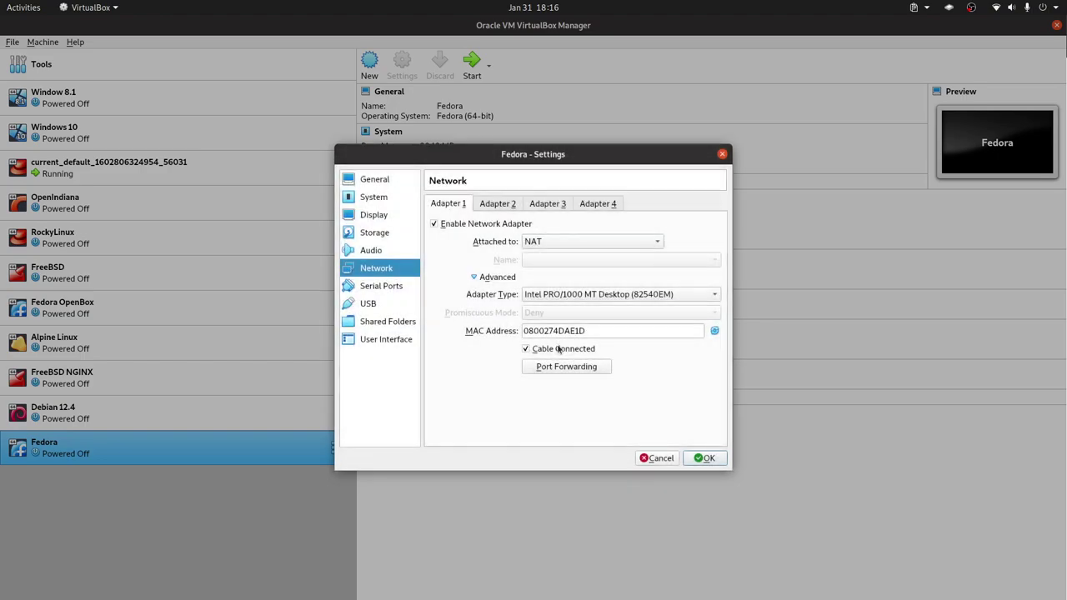
Attach network adapter 1 of the Fedora machine as a Bridged Adapter on the wlo1 interface.
left_click(577, 242)
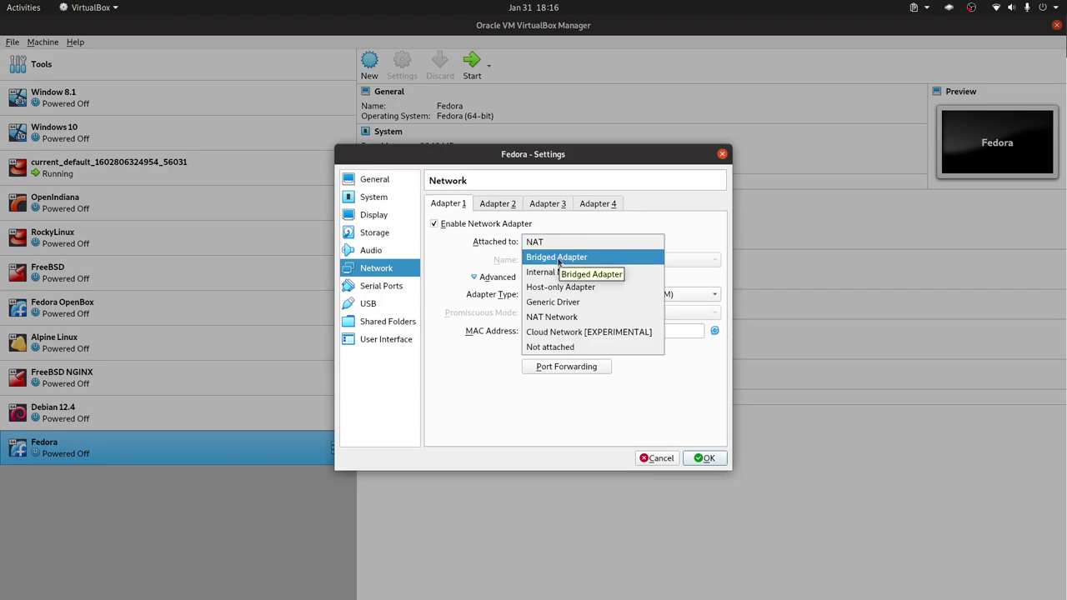
left_click(558, 261)
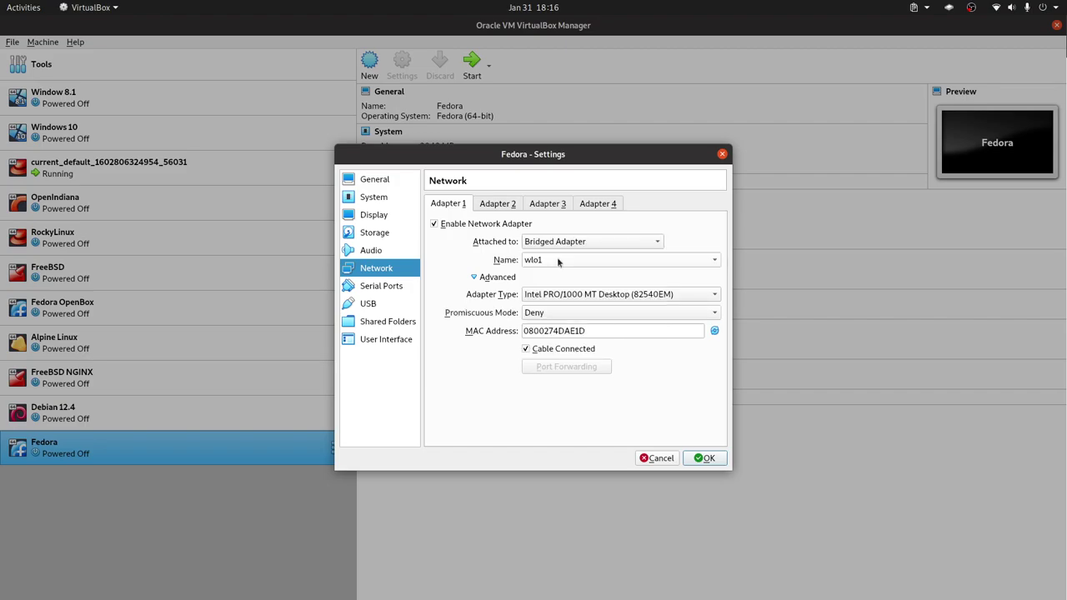
left_click(578, 264)
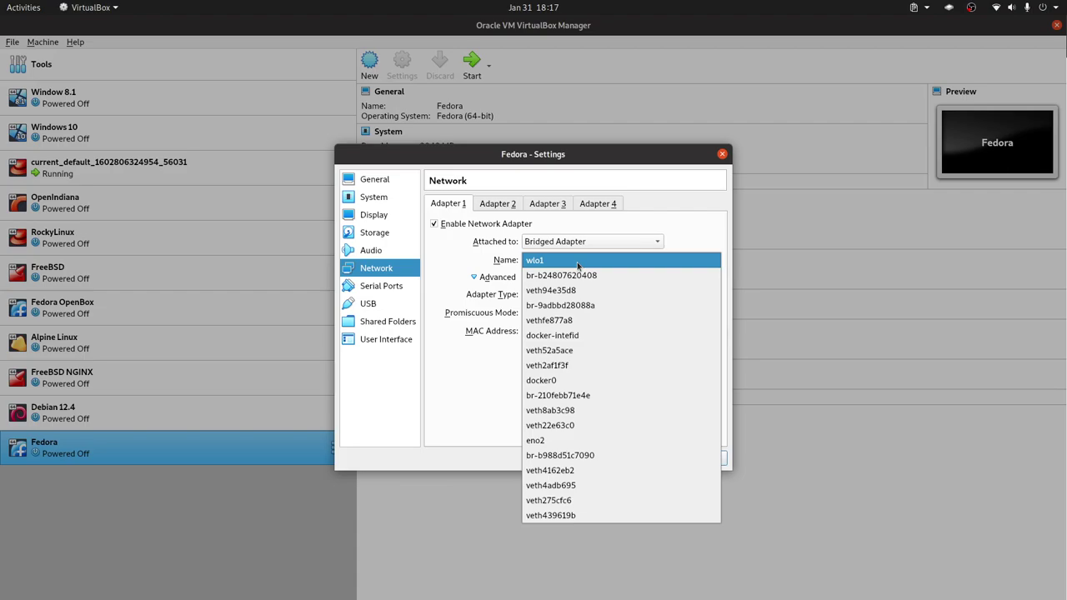
left_click(577, 261)
Look through network adapters 2 to 4, the serial port settings and the USB settings.
left_click(501, 204)
left_click(547, 207)
left_click(593, 208)
left_click(448, 208)
left_click(390, 289)
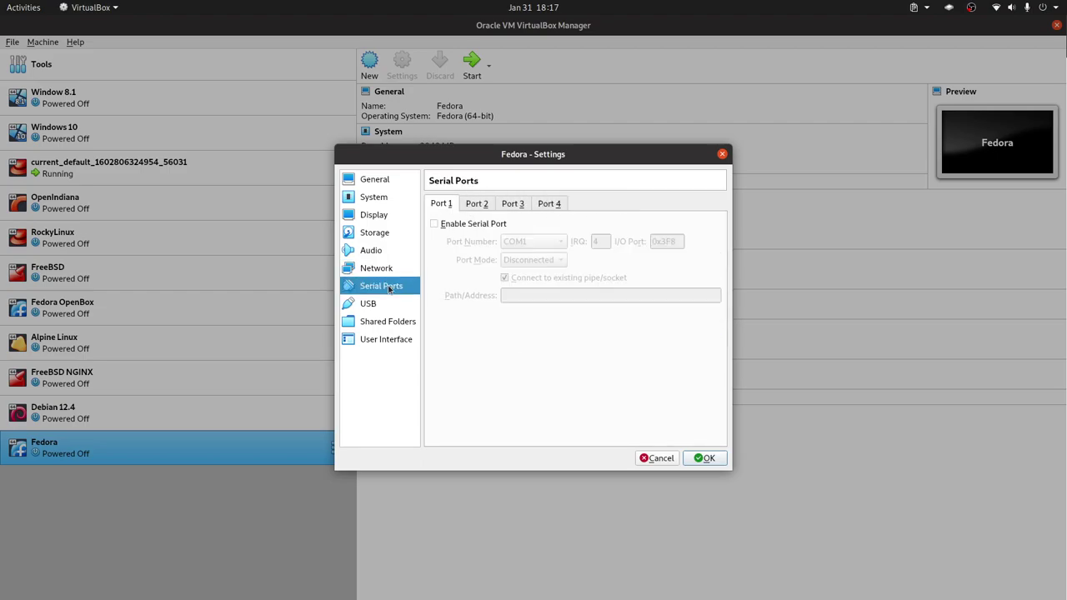
left_click(390, 305)
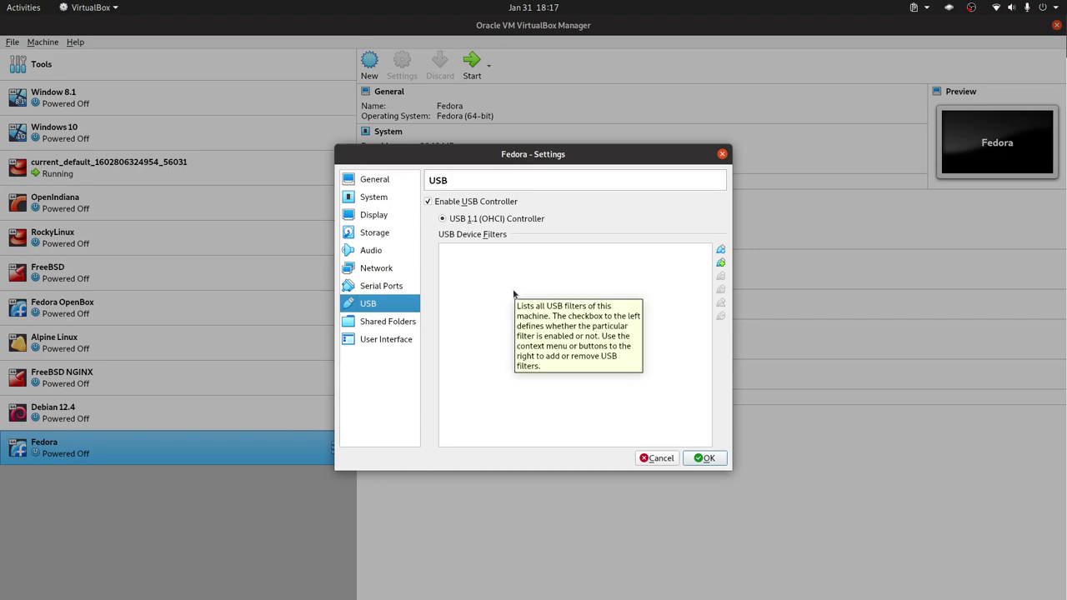
Inspect the fields for adding a shared folder, cancel the new share, and view the user interface settings.
left_click(406, 324)
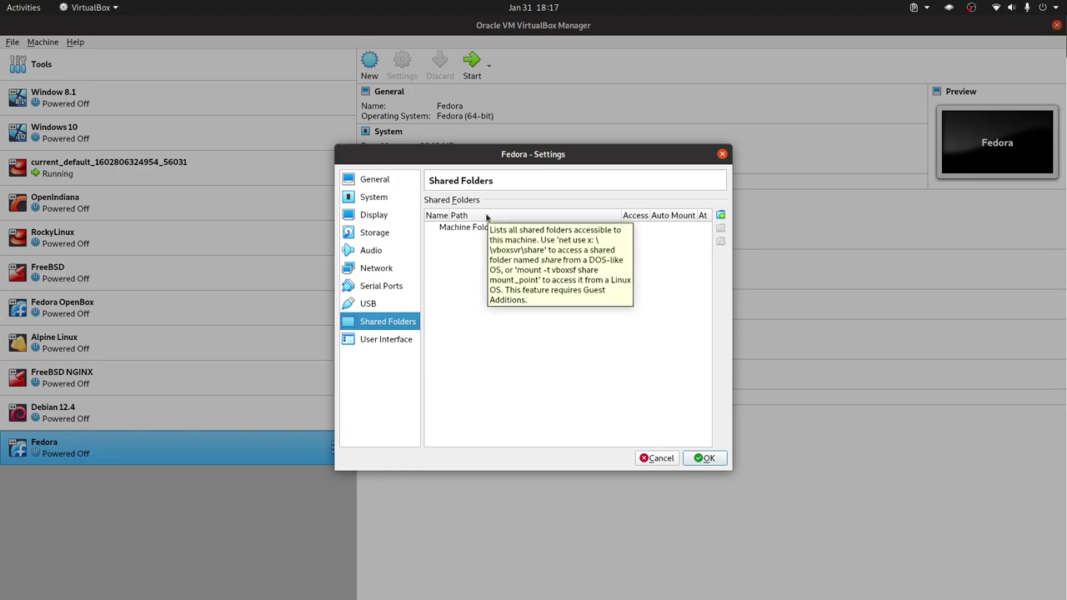
left_click(720, 215)
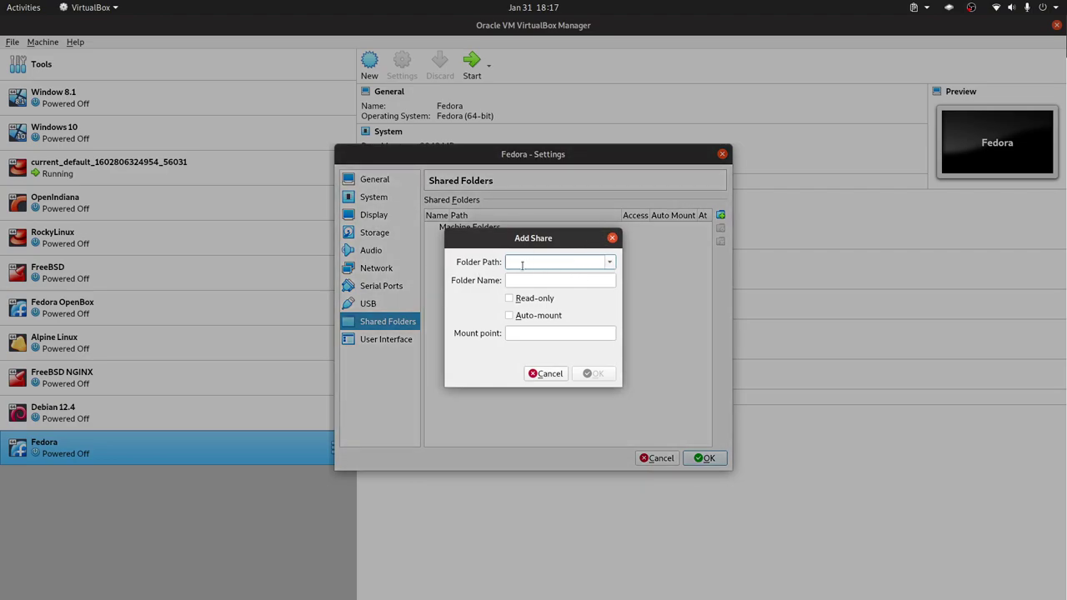
left_click(541, 282)
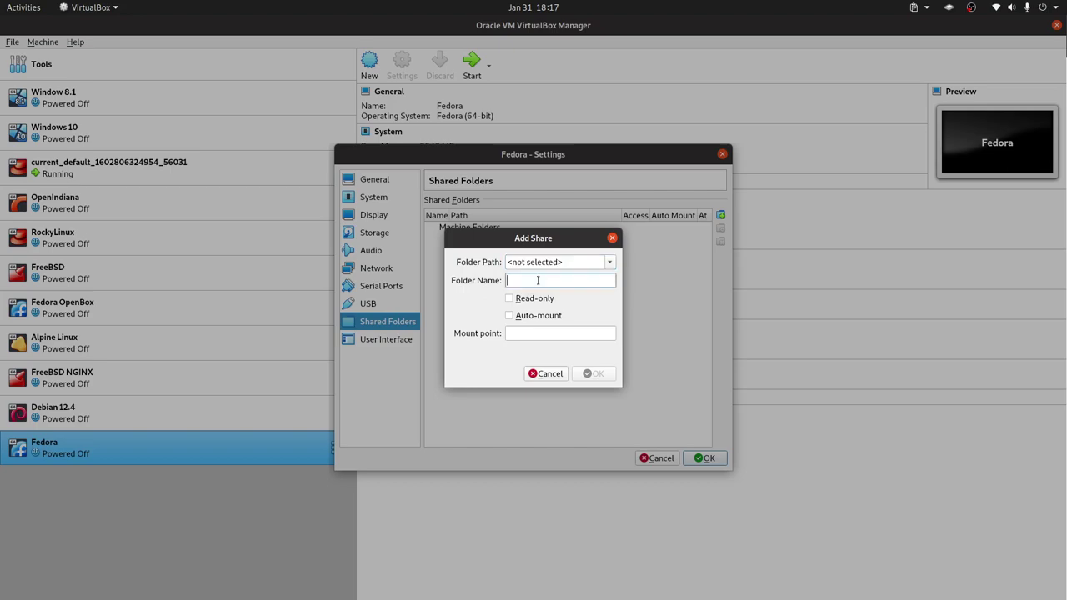
left_click(530, 332)
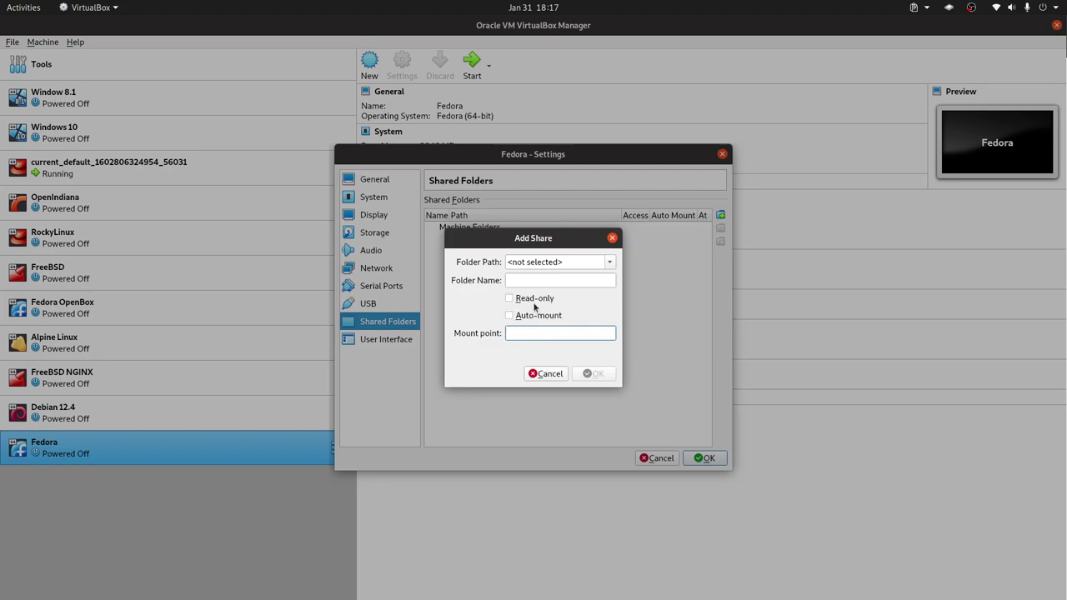
left_click(546, 373)
left_click(409, 338)
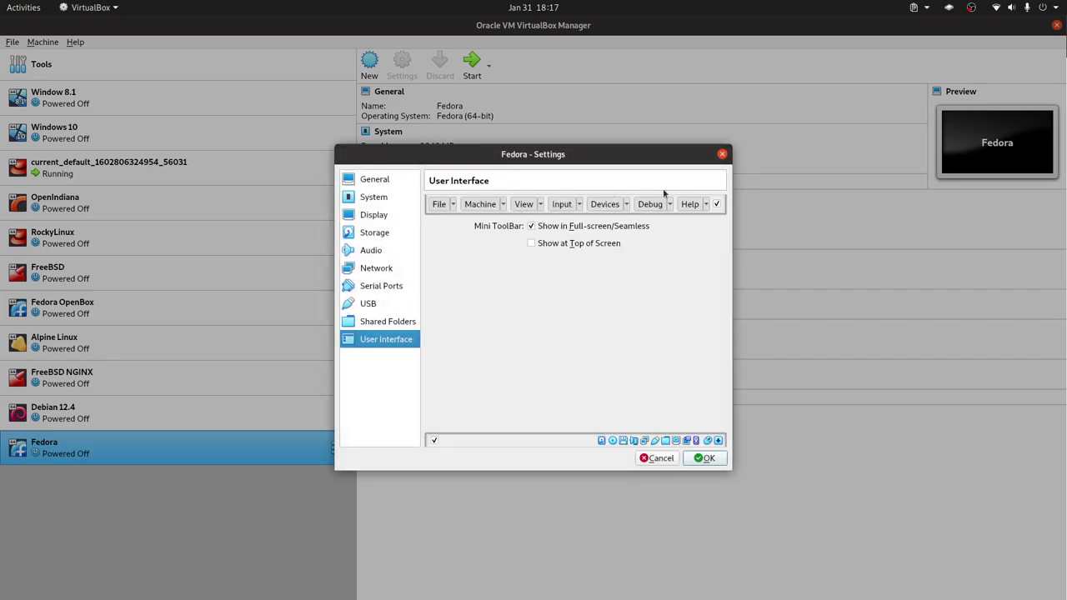
Review the Fedora machine's basic, advanced, description and disk encryption settings, and return to its system acceleration settings.
left_click(391, 183)
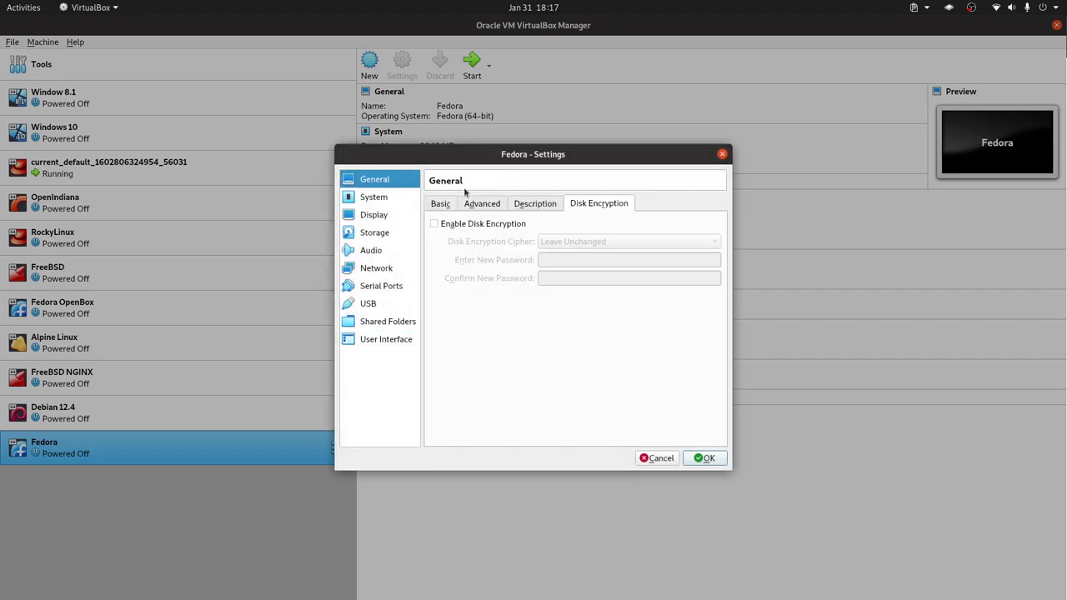
left_click(444, 206)
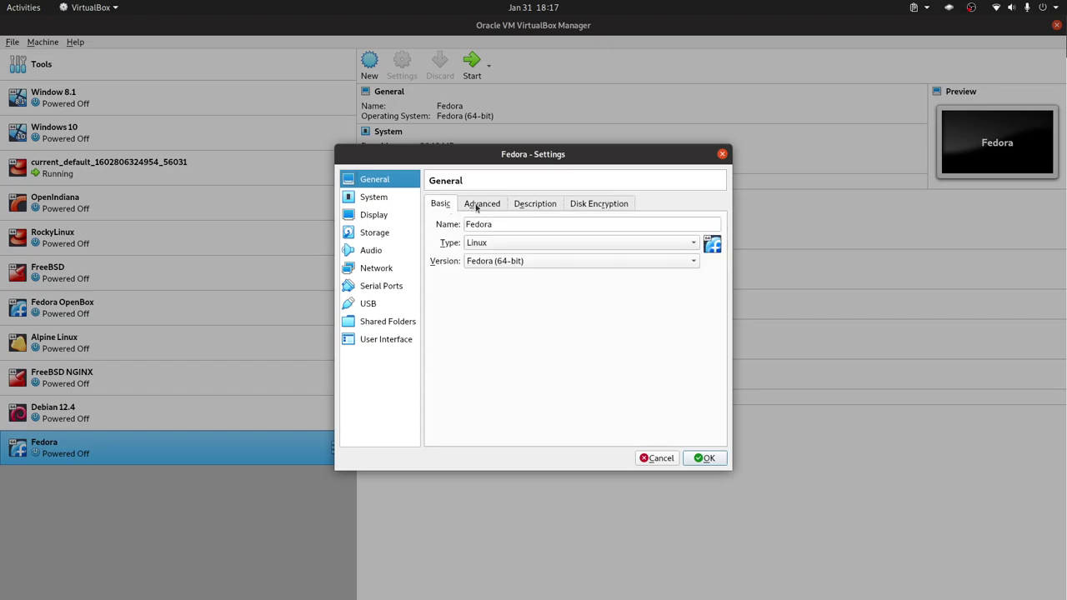
left_click(477, 207)
left_click(525, 203)
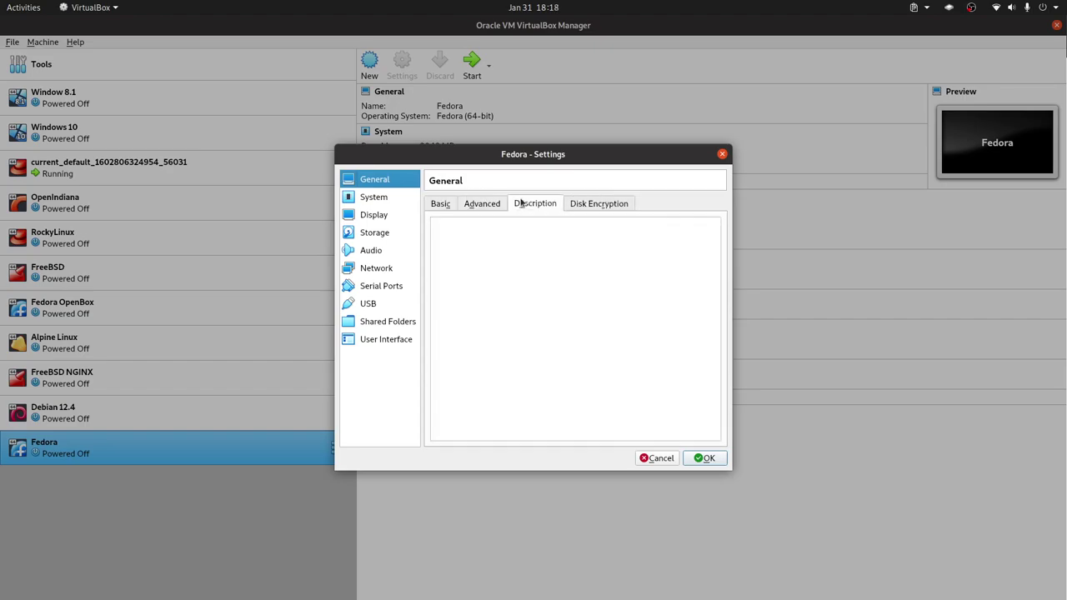
left_click(588, 203)
left_click(447, 207)
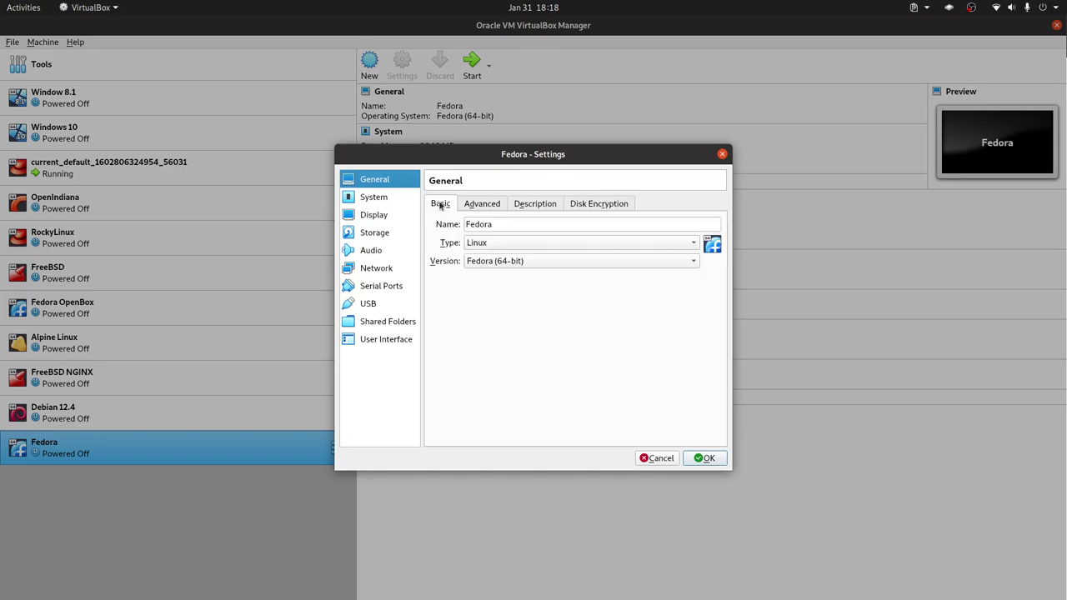
left_click(492, 207)
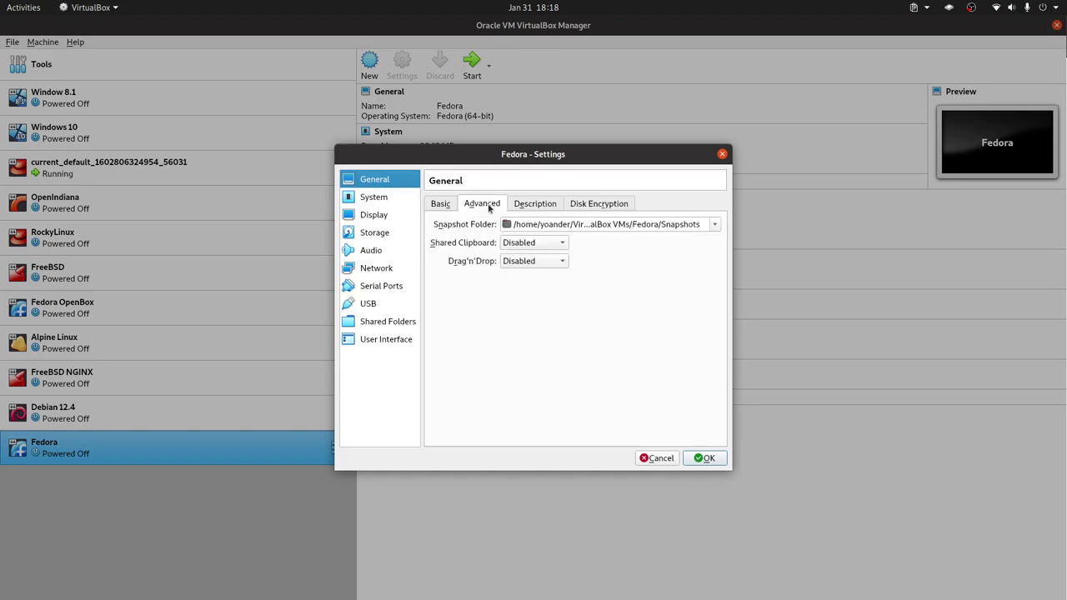
left_click(538, 208)
left_click(594, 203)
left_click(446, 207)
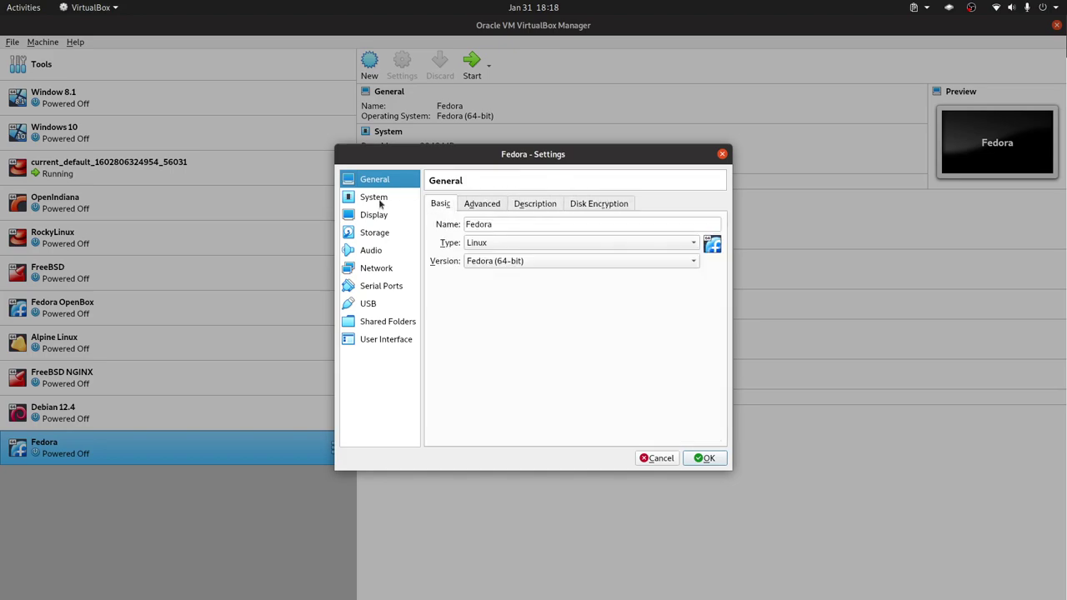
left_click(379, 200)
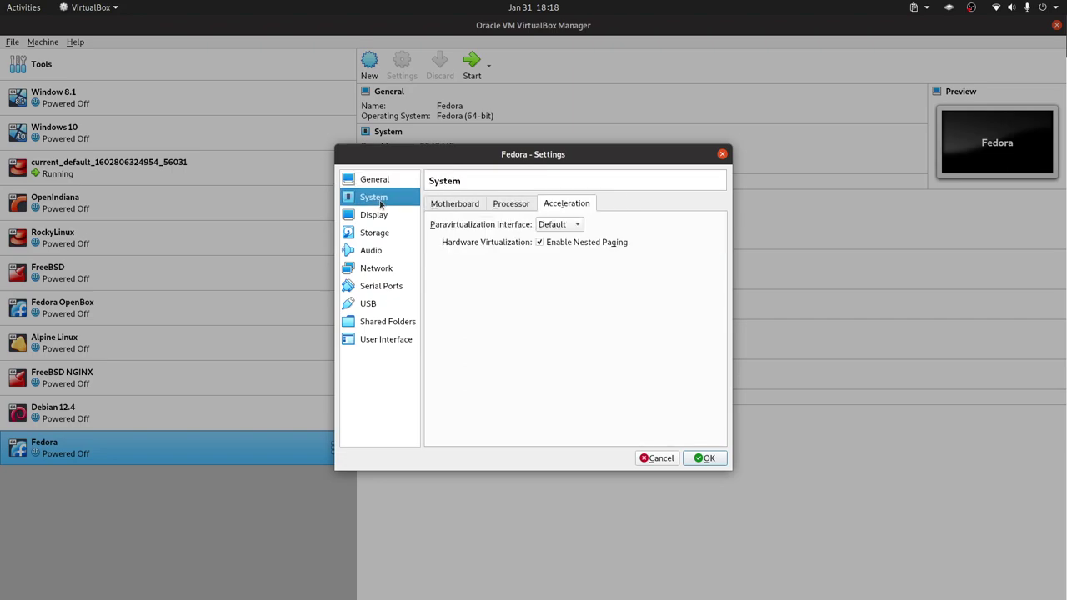
Set the Fedora machine's processor count to 2, switch Nested VT-x/AMD-V on and back off, and save the settings.
left_click(464, 208)
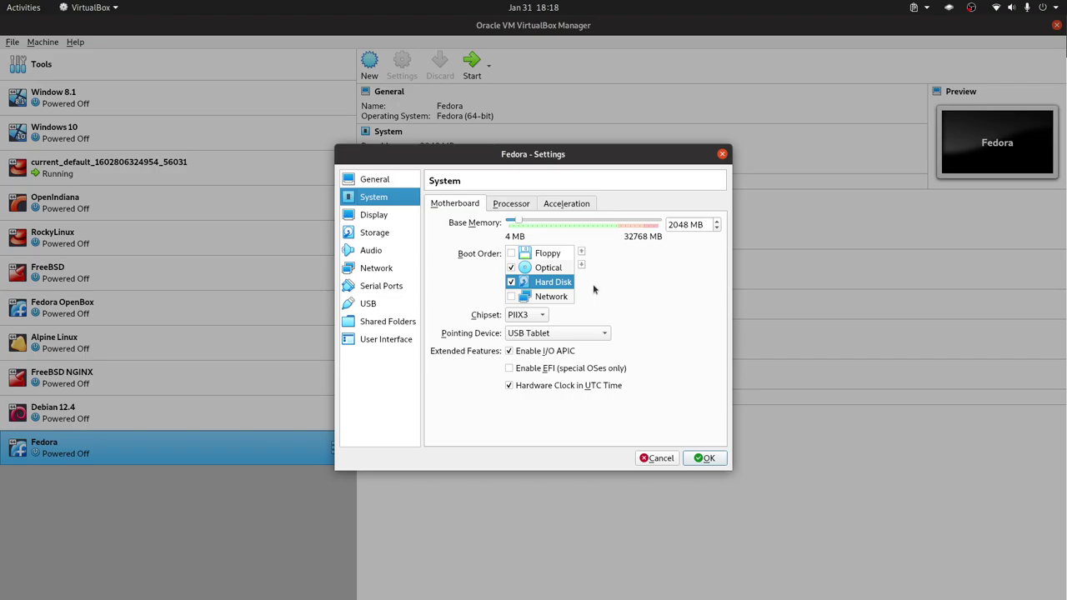
left_click(511, 204)
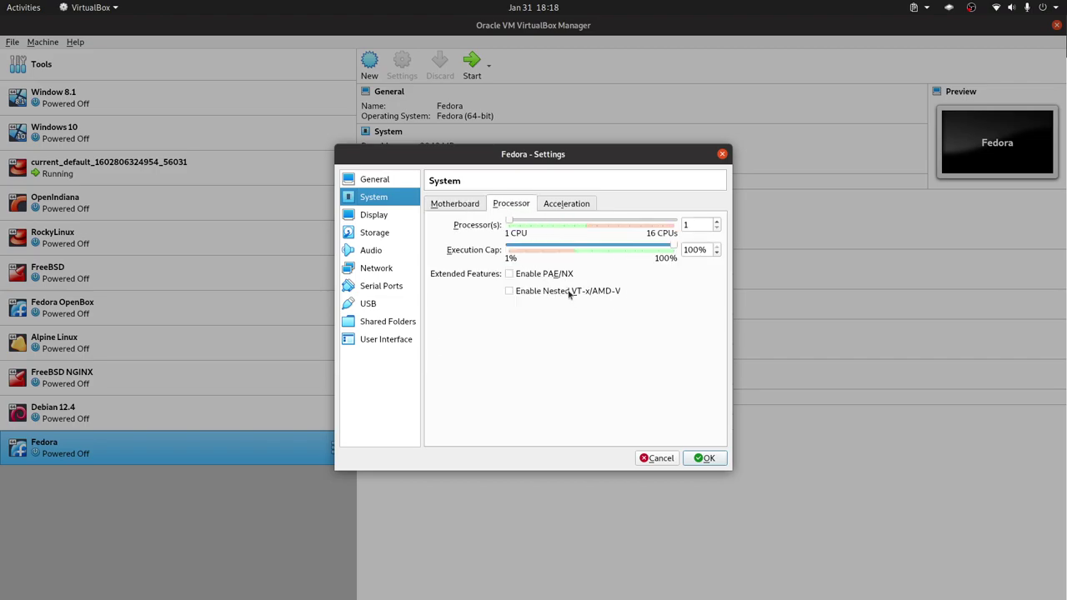
mouse_move(546, 293)
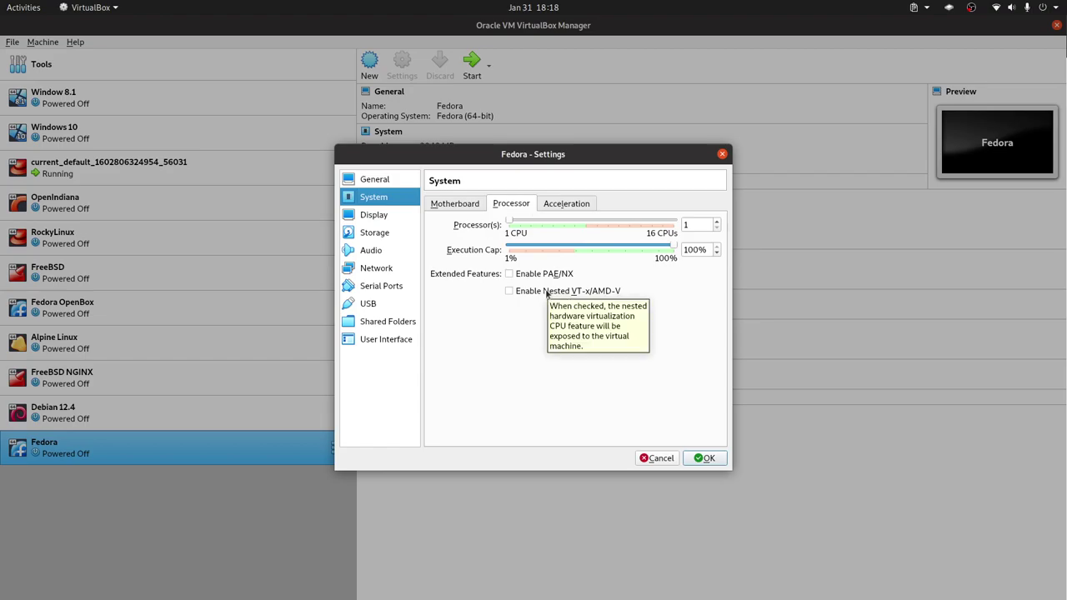
left_click(717, 222)
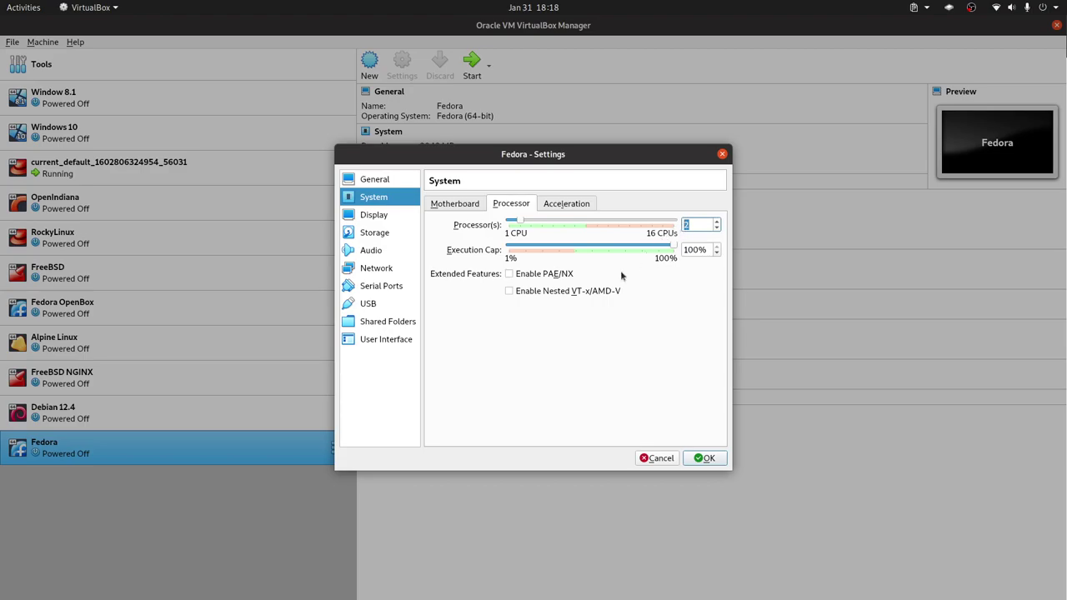
mouse_move(542, 291)
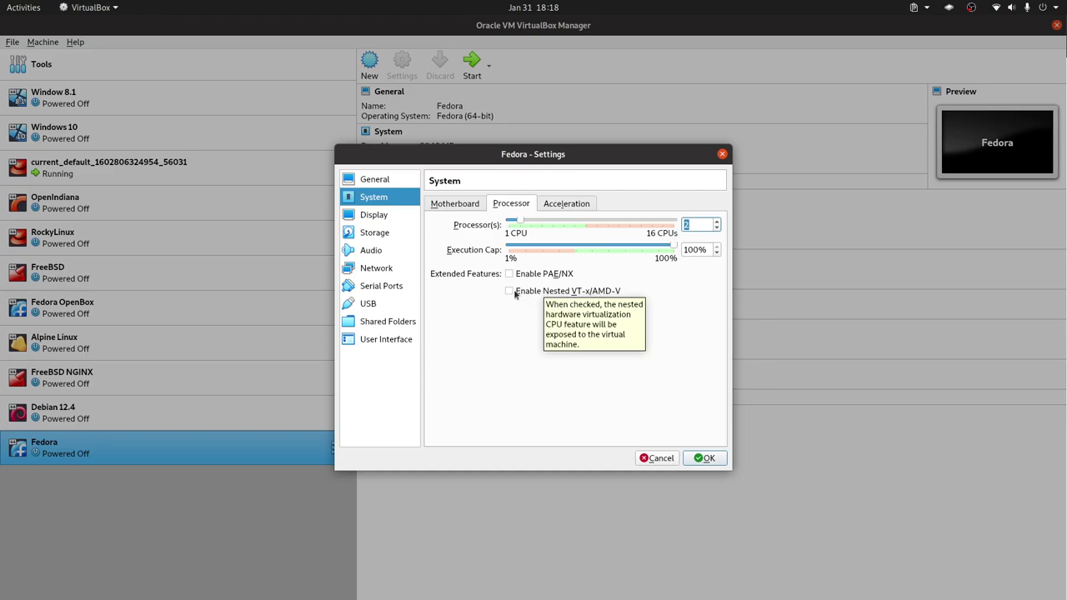
left_click(514, 294)
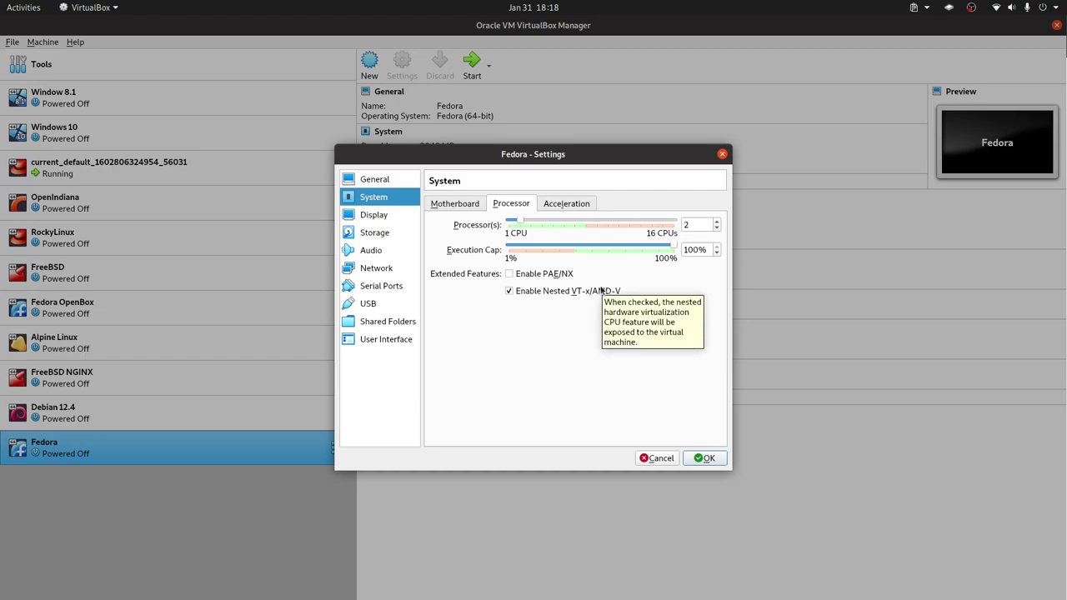
left_click(521, 292)
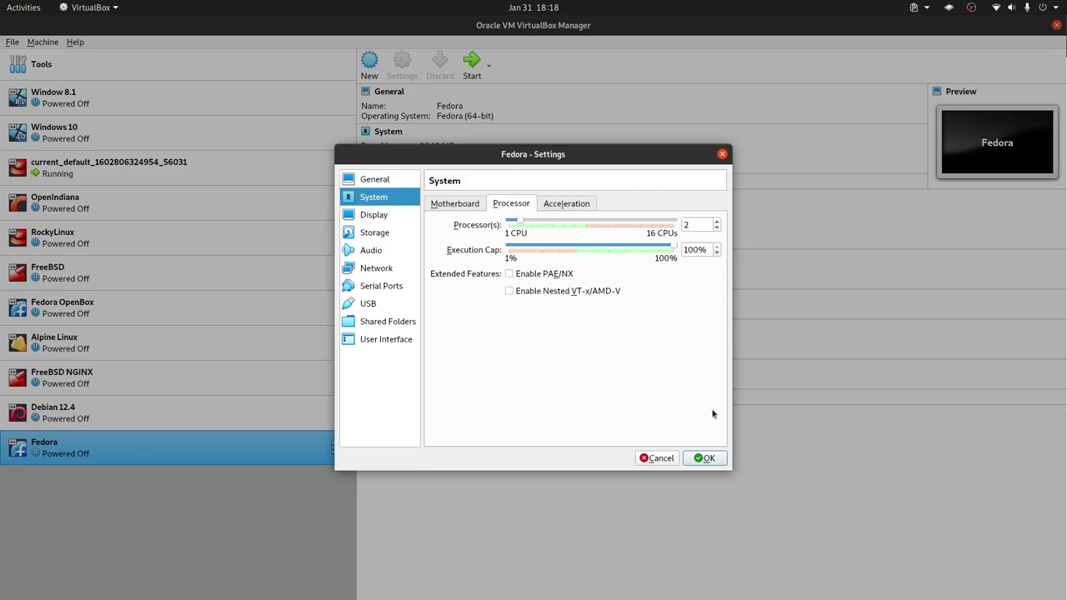
left_click(716, 461)
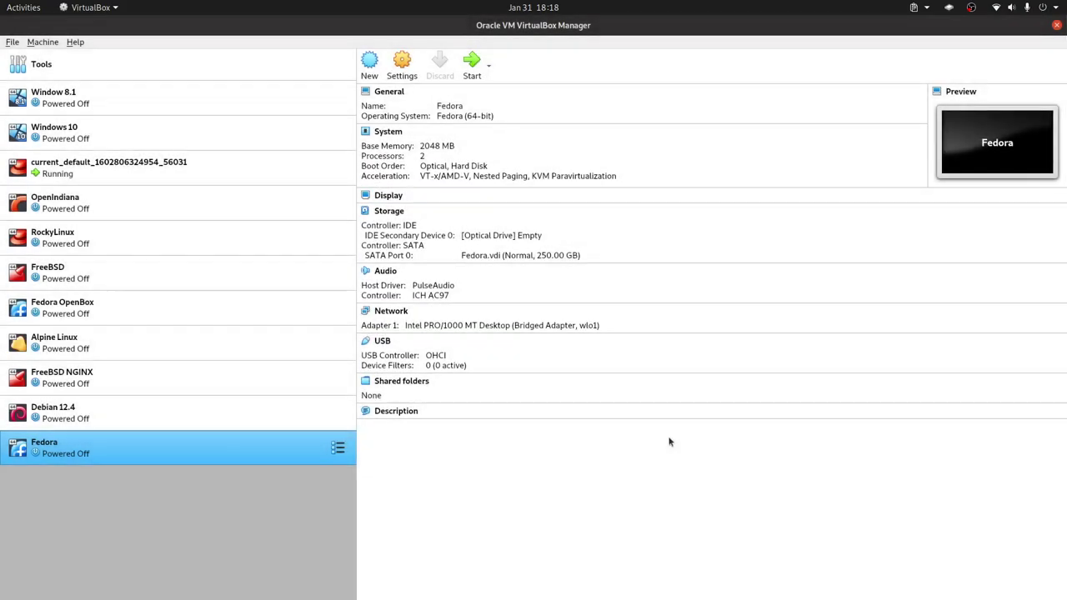
View the disk image choices for the empty IDE optical drive in the Fedora machine's storage settings, and close them without changes.
right_click(255, 448)
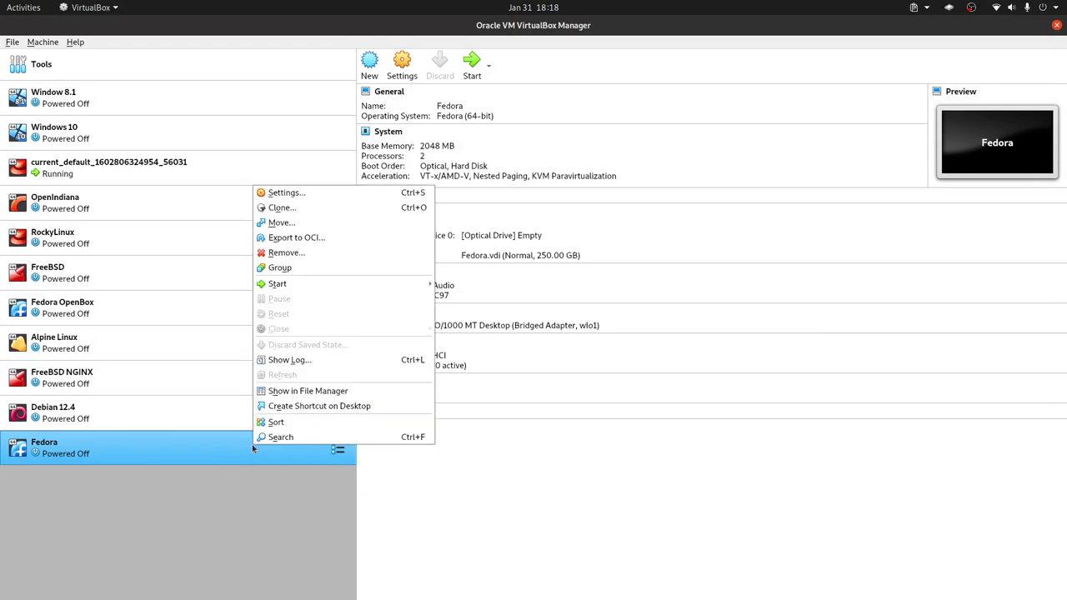
left_click(331, 186)
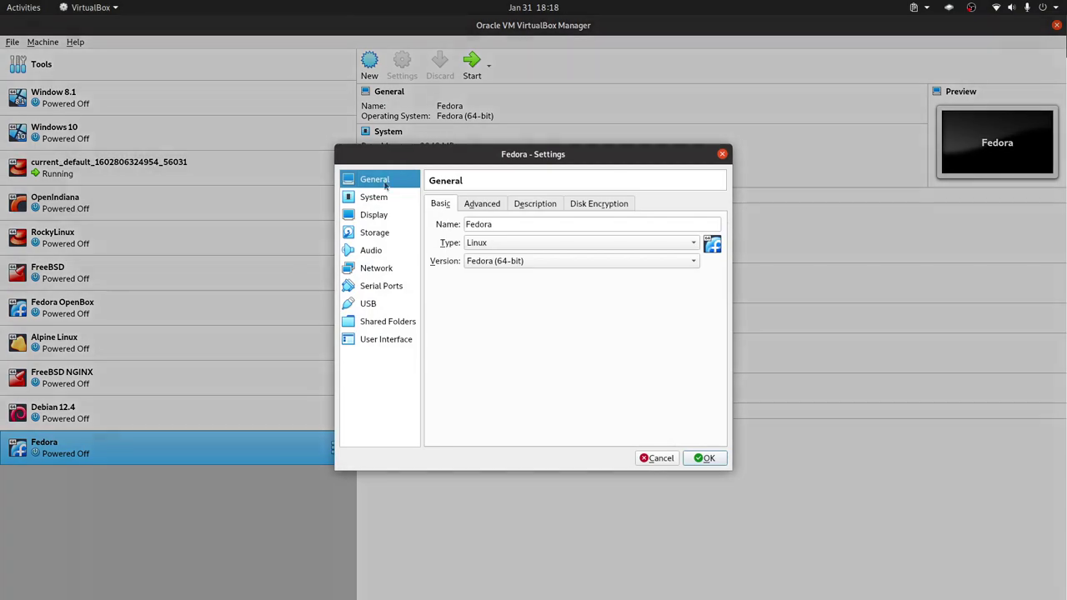
left_click(373, 196)
left_click(376, 233)
left_click(458, 231)
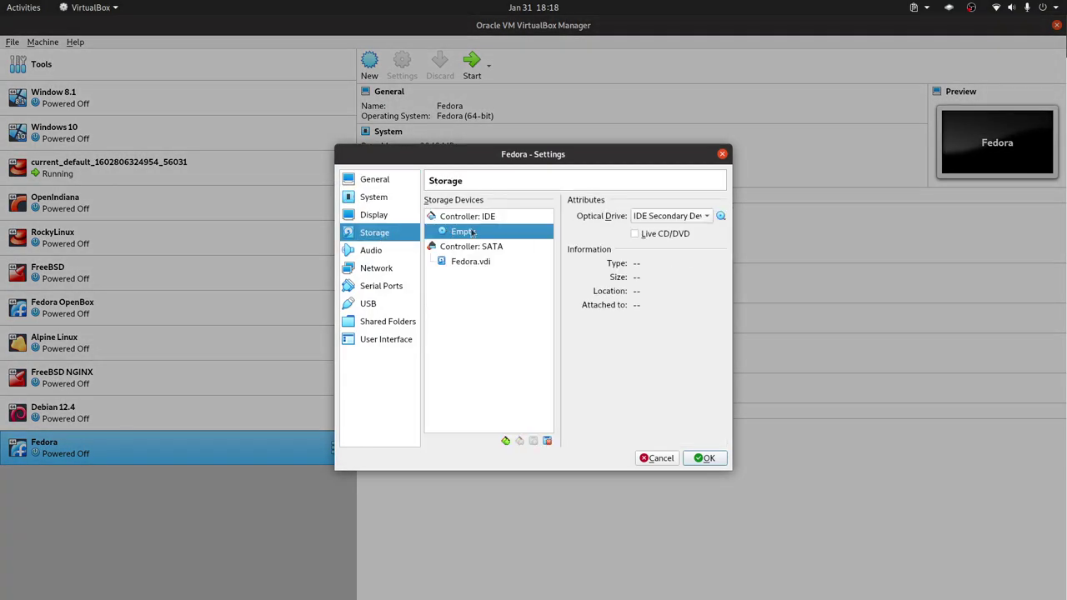
left_click(720, 216)
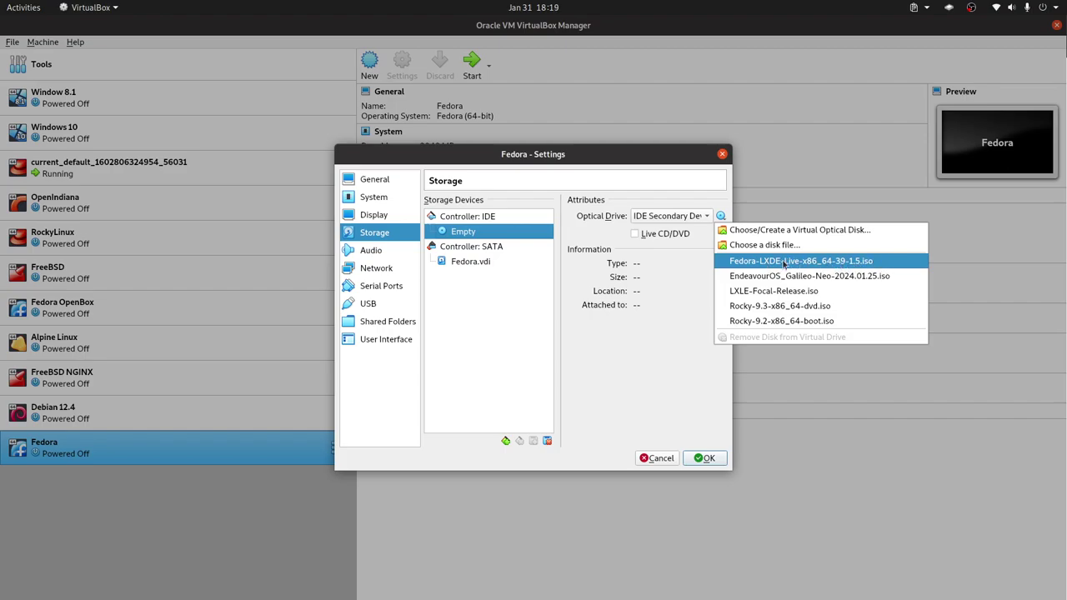
left_click(660, 162)
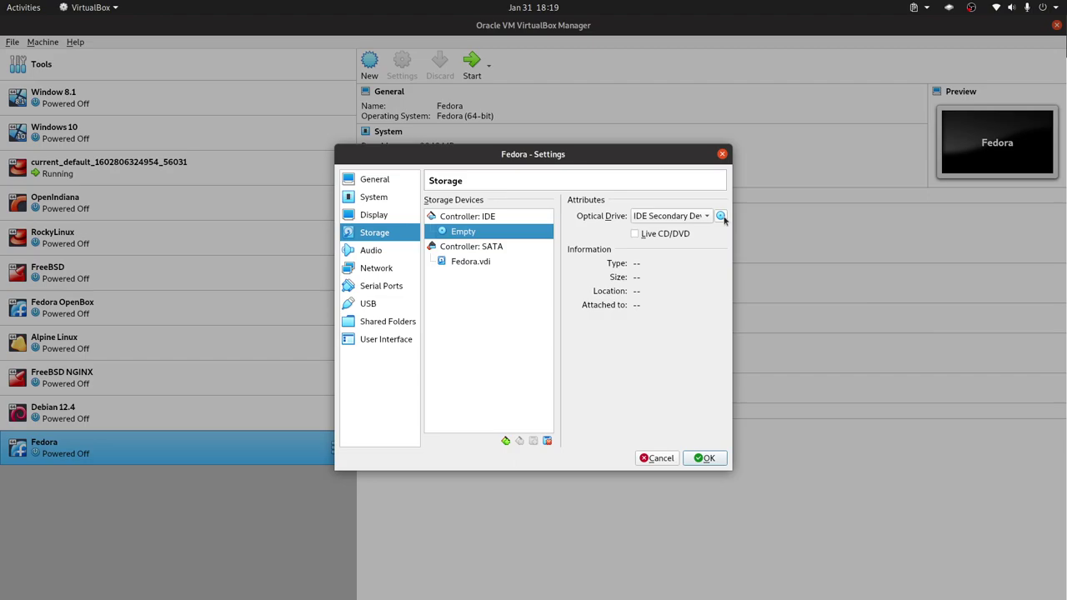
left_click(688, 303)
left_click(658, 458)
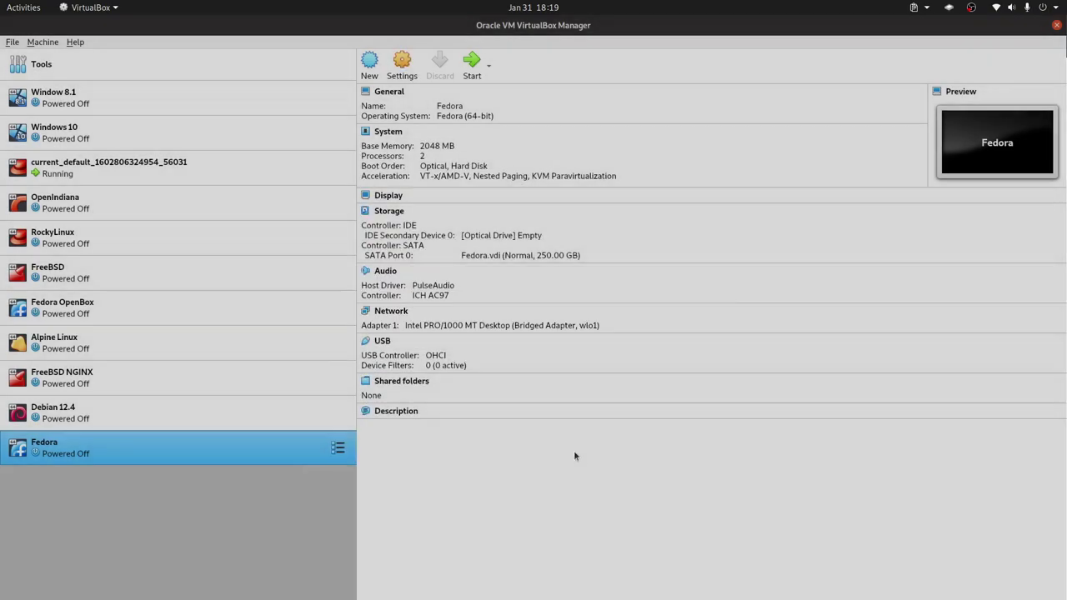
Start the Fedora machine with Fedora-LXDE-Live-x86_64-39-1.5.iso as its start-up disk and boot into the live system.
double_click(241, 447)
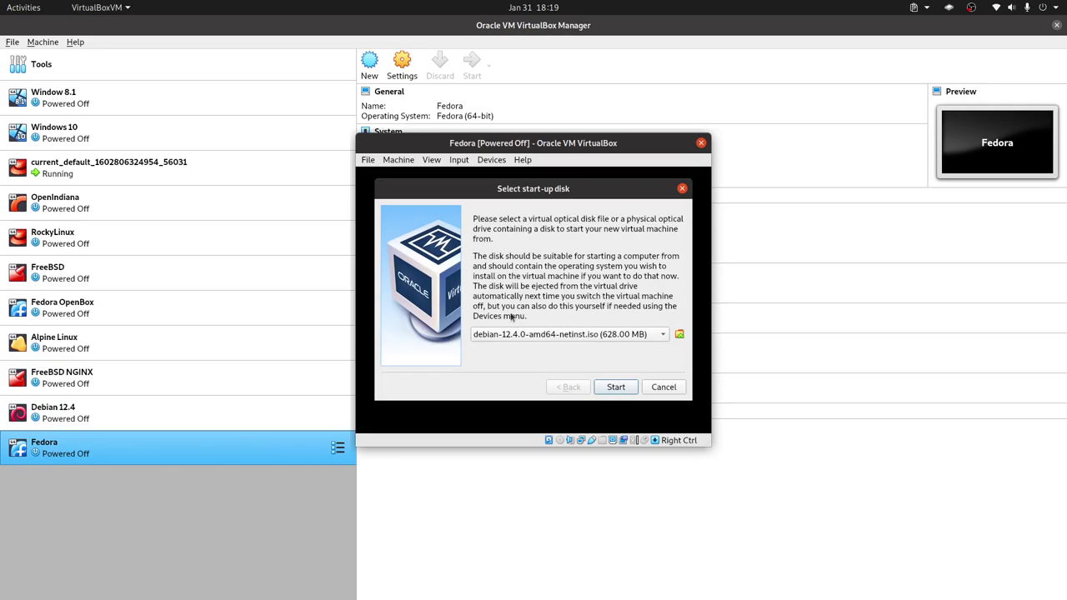
left_click(679, 334)
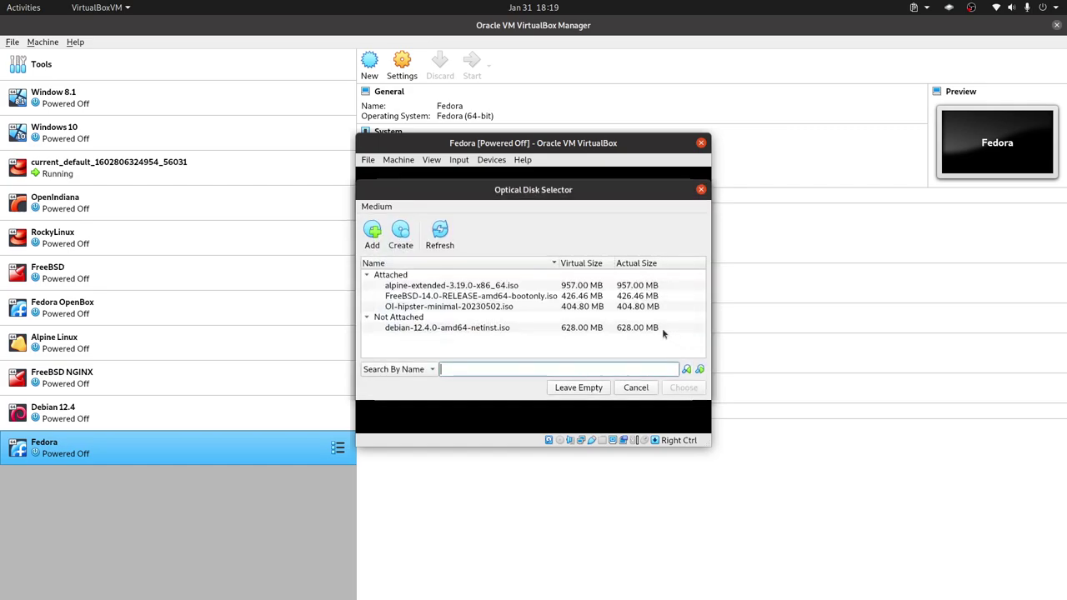
left_click(377, 237)
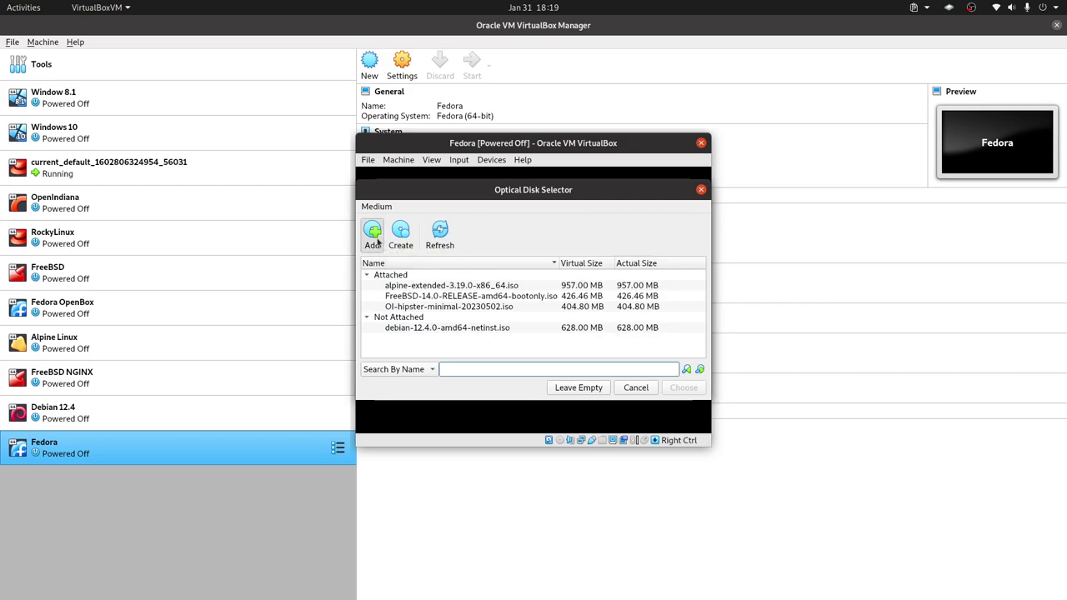
left_click(329, 129)
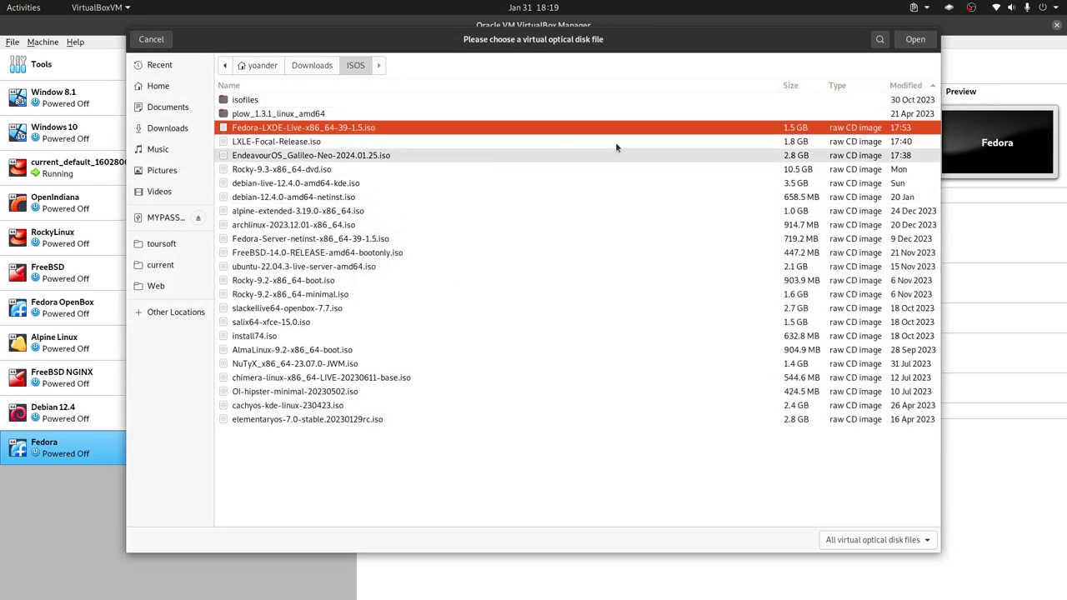
left_click(914, 40)
left_click(683, 387)
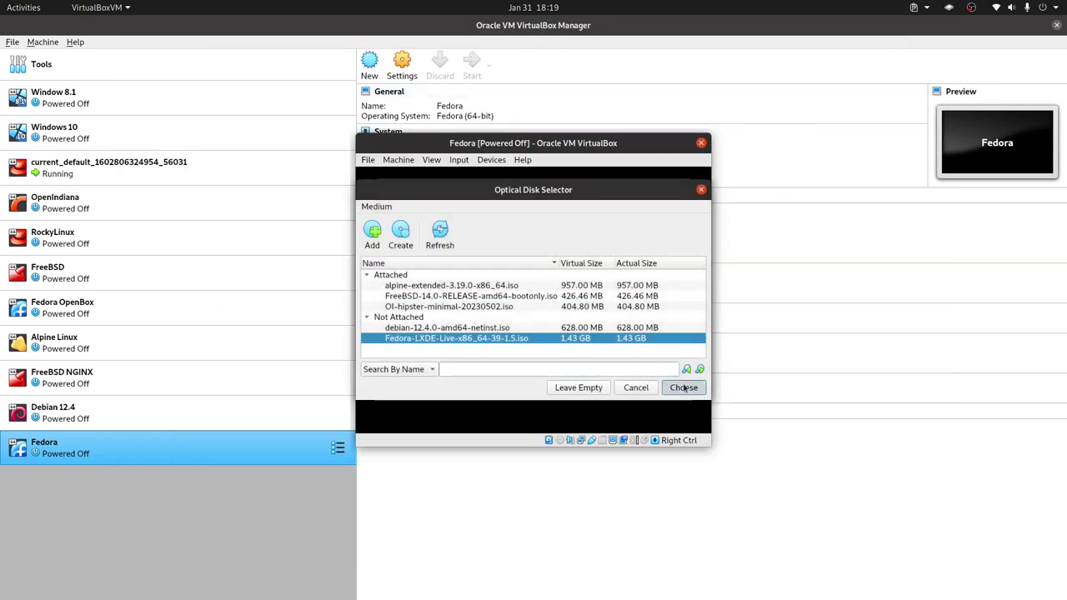
left_click(631, 388)
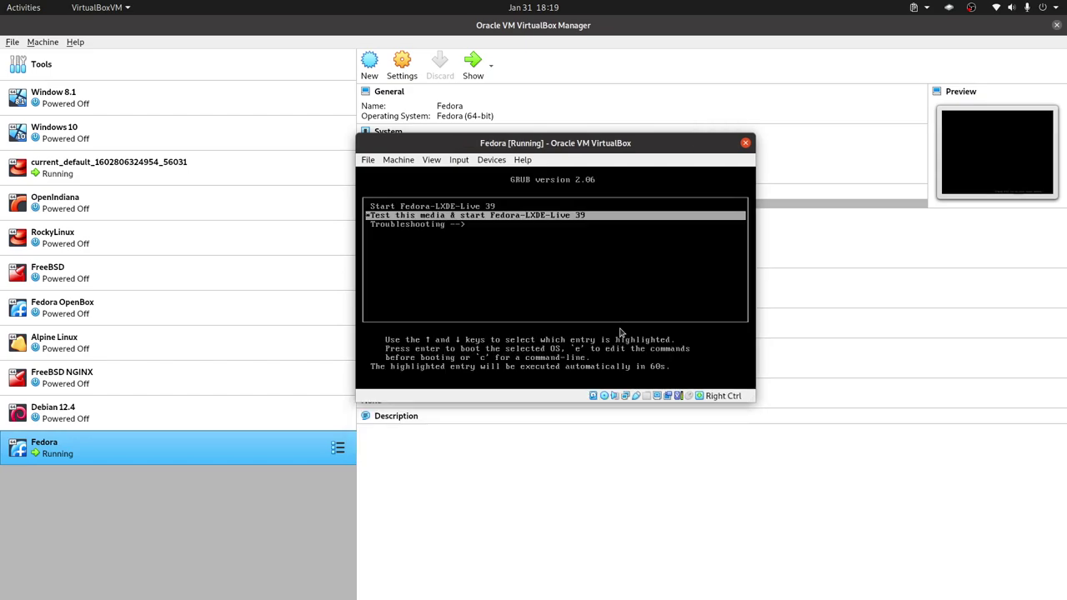
key("Return")
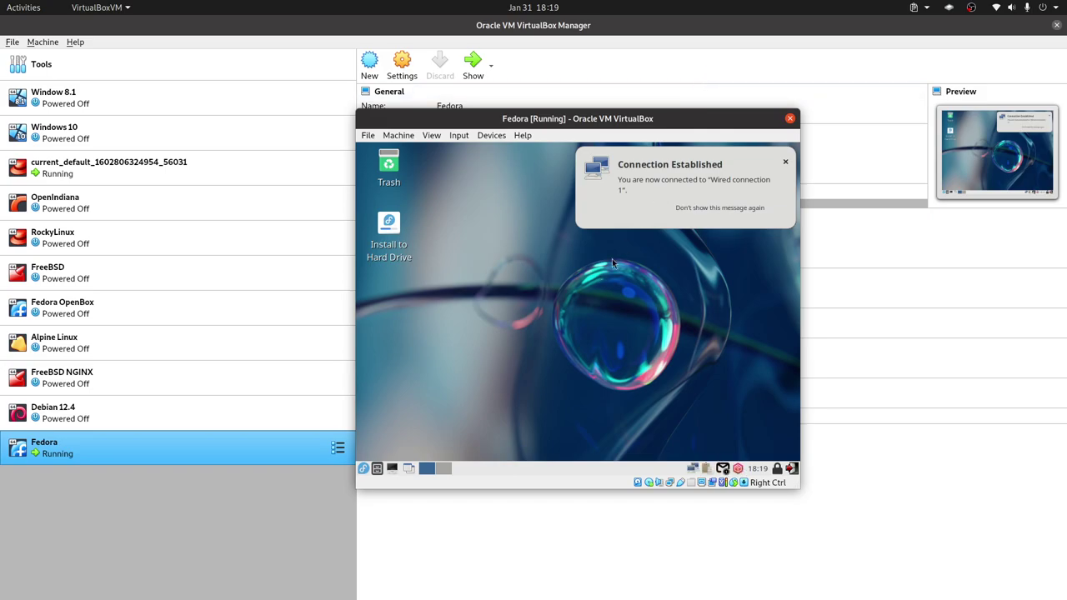
Dismiss the guest's network connection notification and view the options of the dnfdragora updater before closing them.
left_click(785, 162)
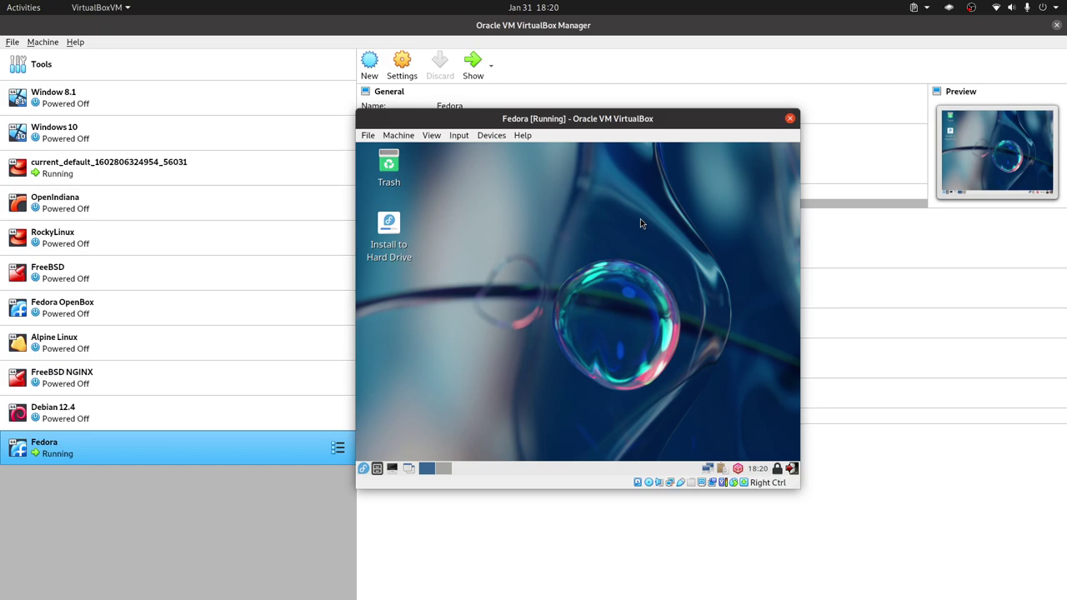
right_click(737, 469)
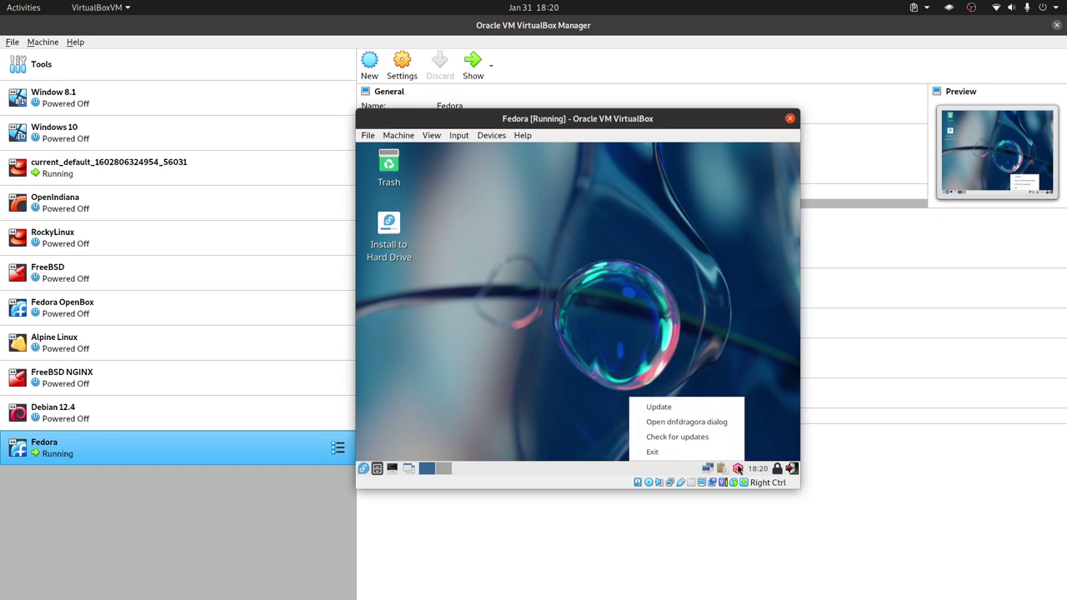
left_click(607, 327)
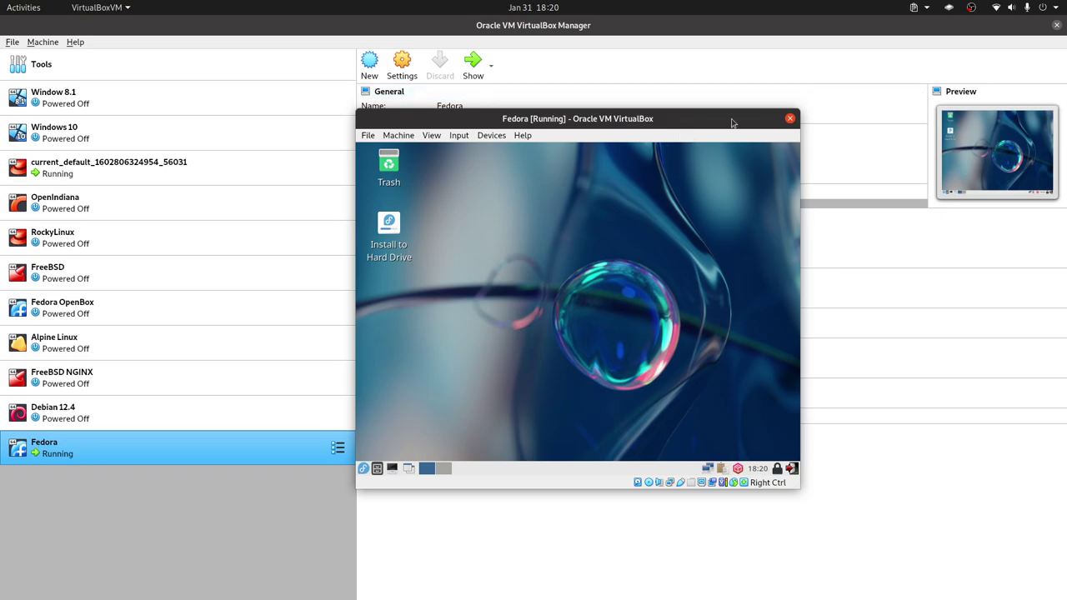
Enlarge the running Fedora machine's window to almost the full screen height and position it over the manager's details area.
left_click_drag(796, 481, 886, 514)
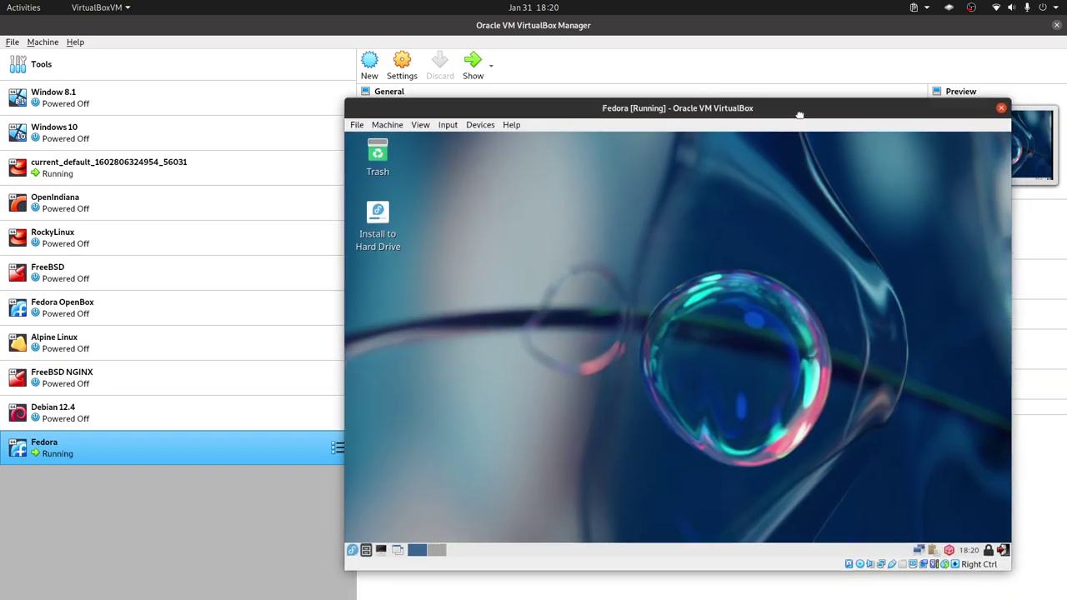
left_click_drag(799, 114, 783, 77)
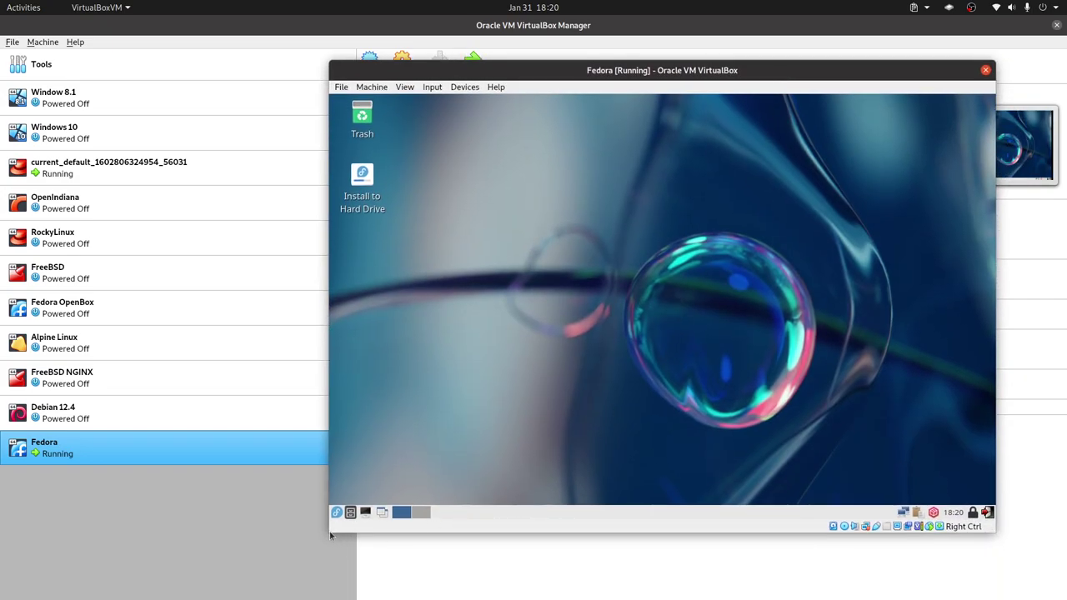
left_click_drag(330, 534, 248, 595)
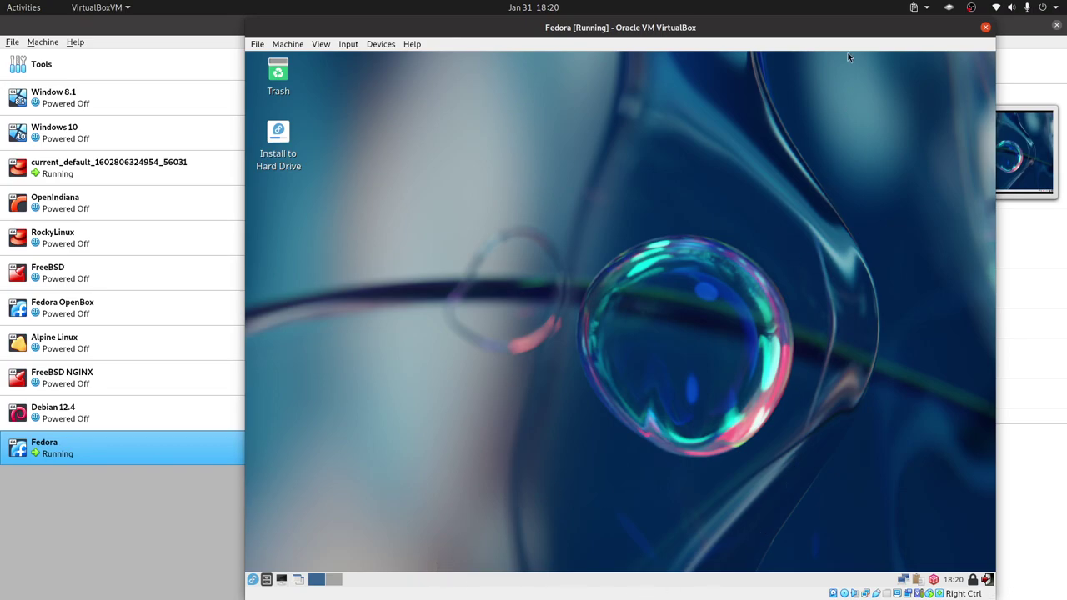
left_click_drag(844, 33, 894, 34)
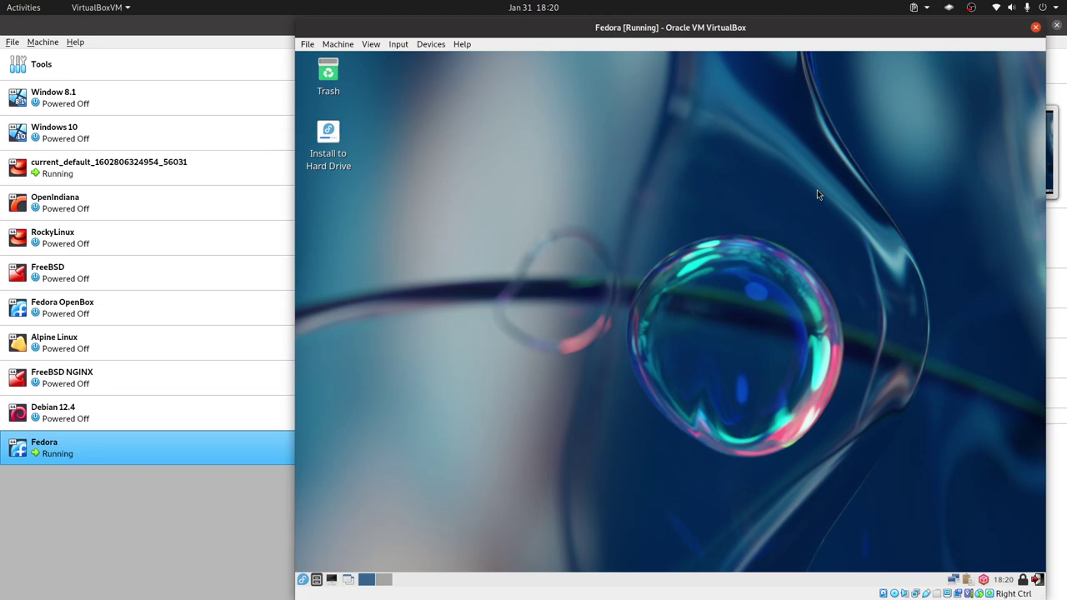
Show the Fedora machine in full screen, return it to windowed mode, and dismiss the WezTerm update notification.
key("ctrl+f")
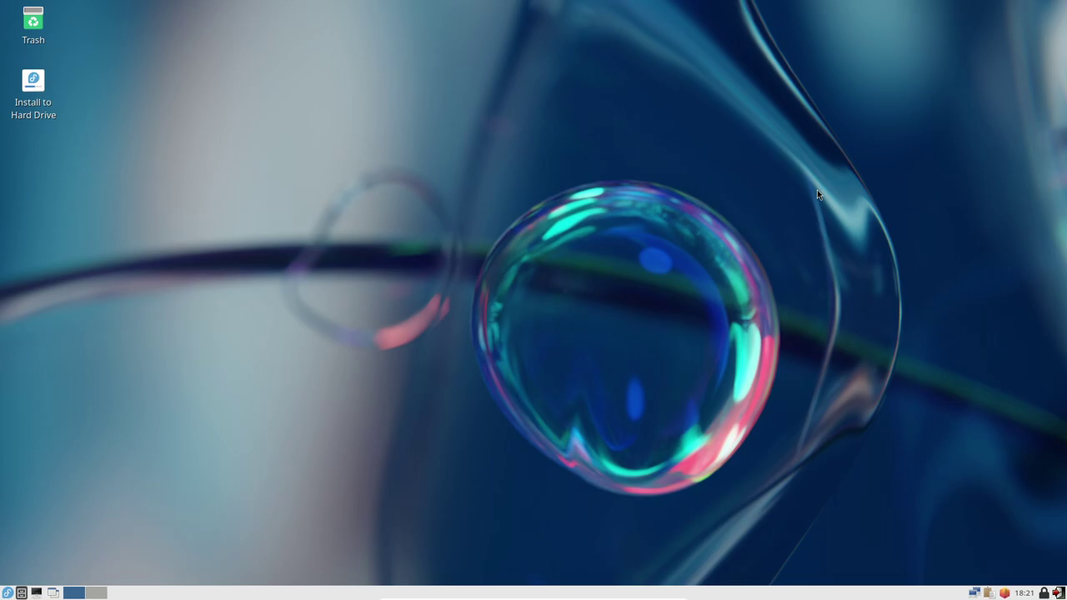
key("Control_R+f")
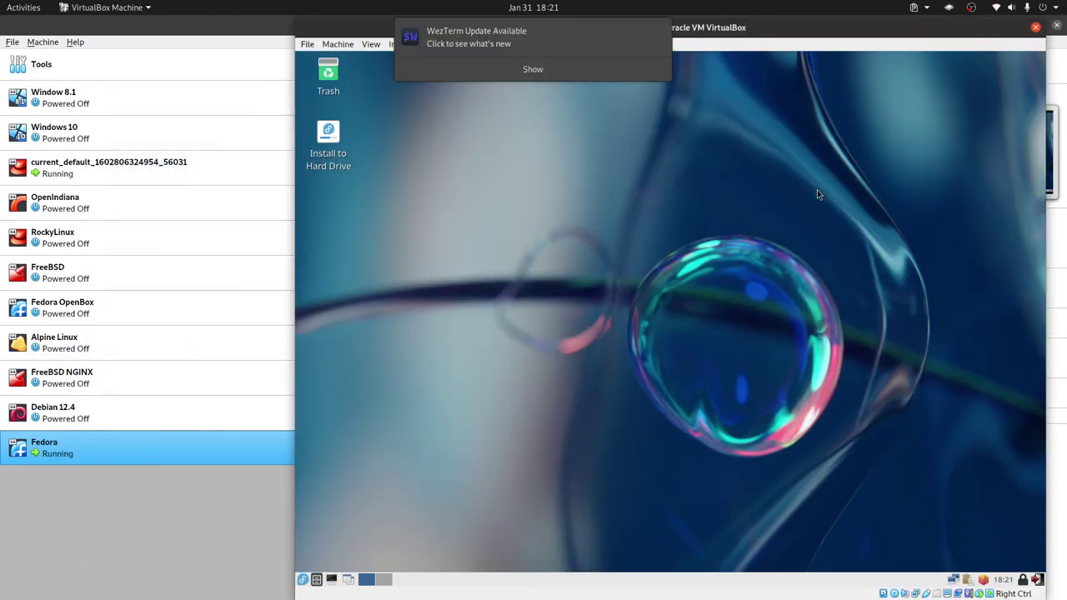
left_click(662, 35)
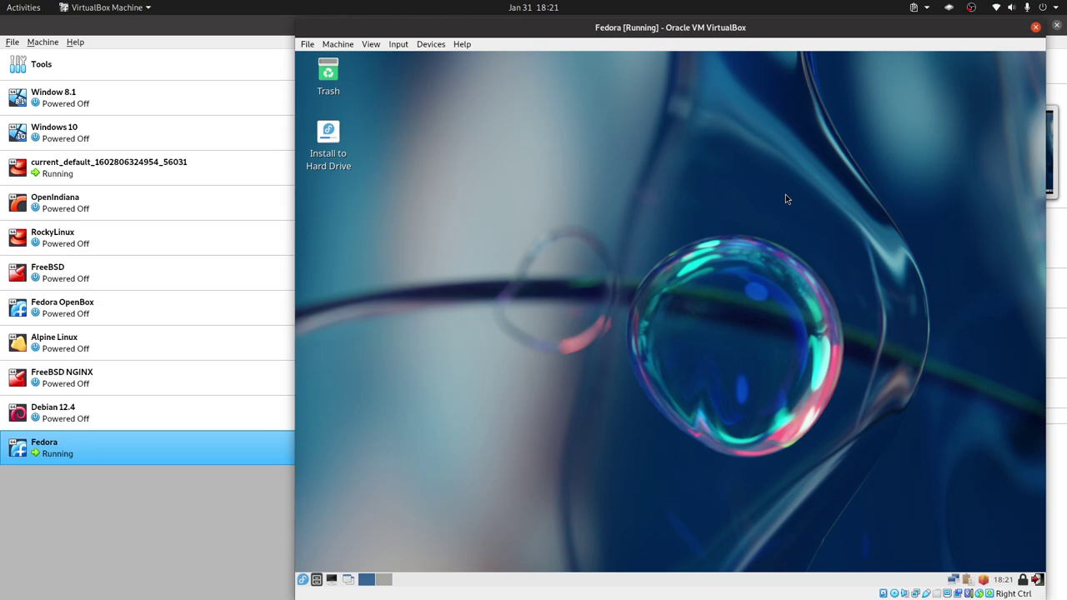
Open the VirtualBox user manual from the manager and skim its table of contents through the troubleshooting chapter.
left_click(75, 41)
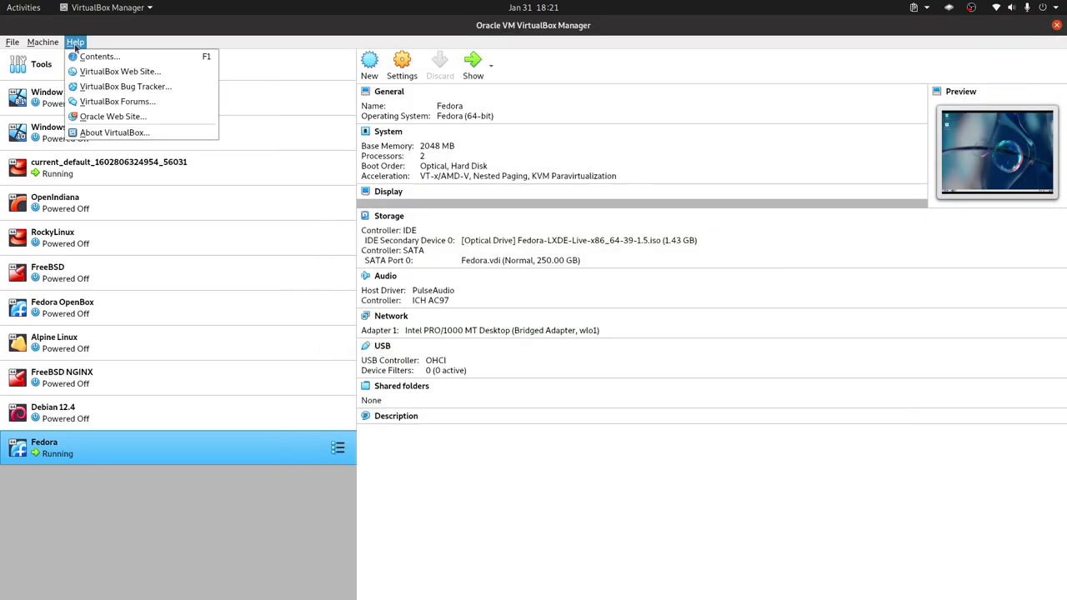
left_click(123, 58)
scroll(341, 185, "down", 20)
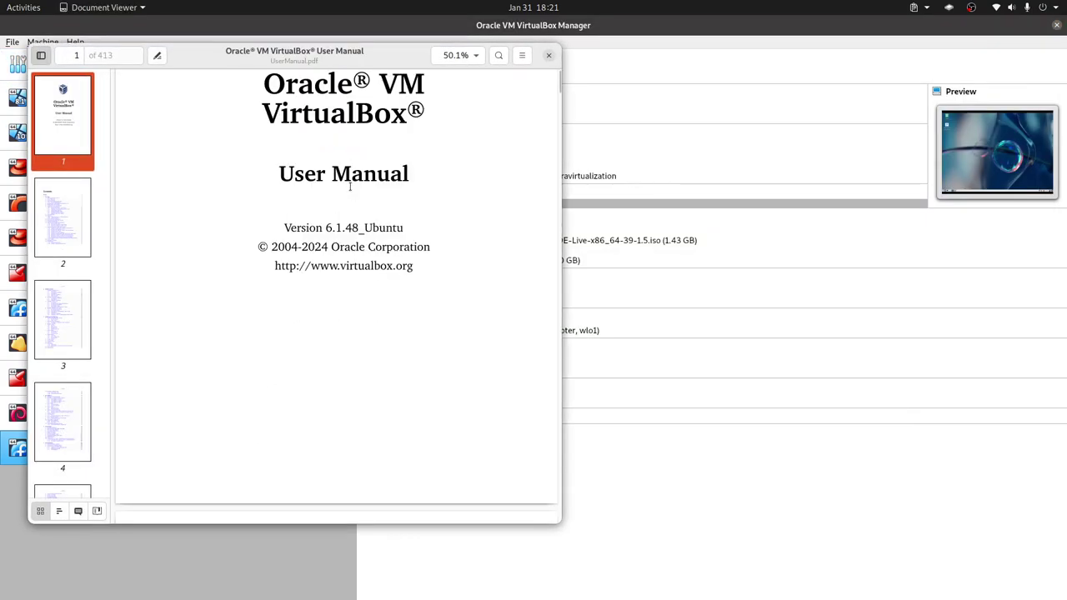
scroll(350, 188, "down", 20)
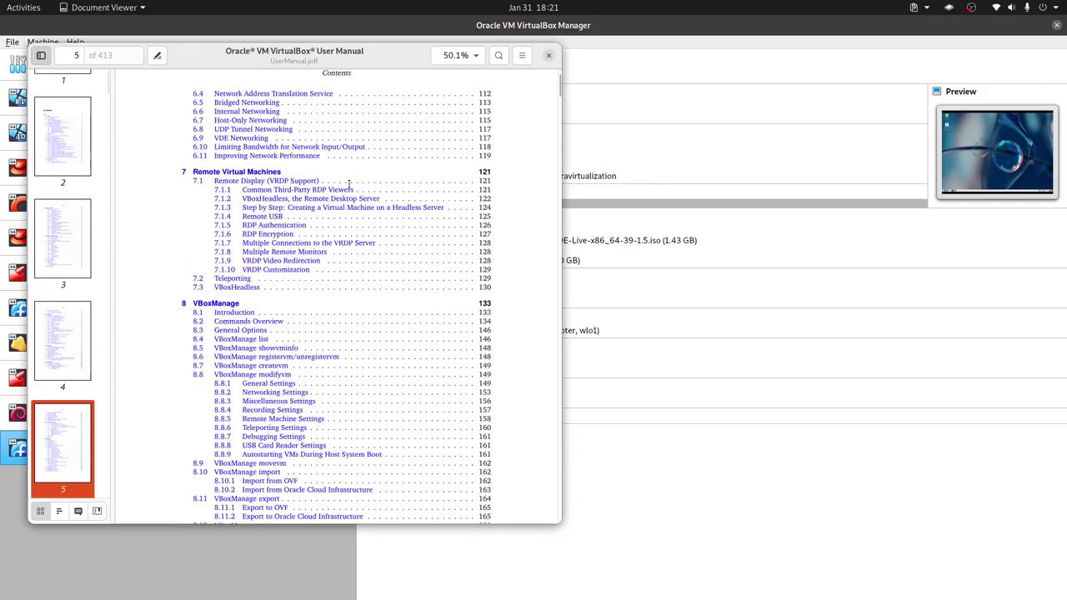
scroll(348, 190, "down", 10)
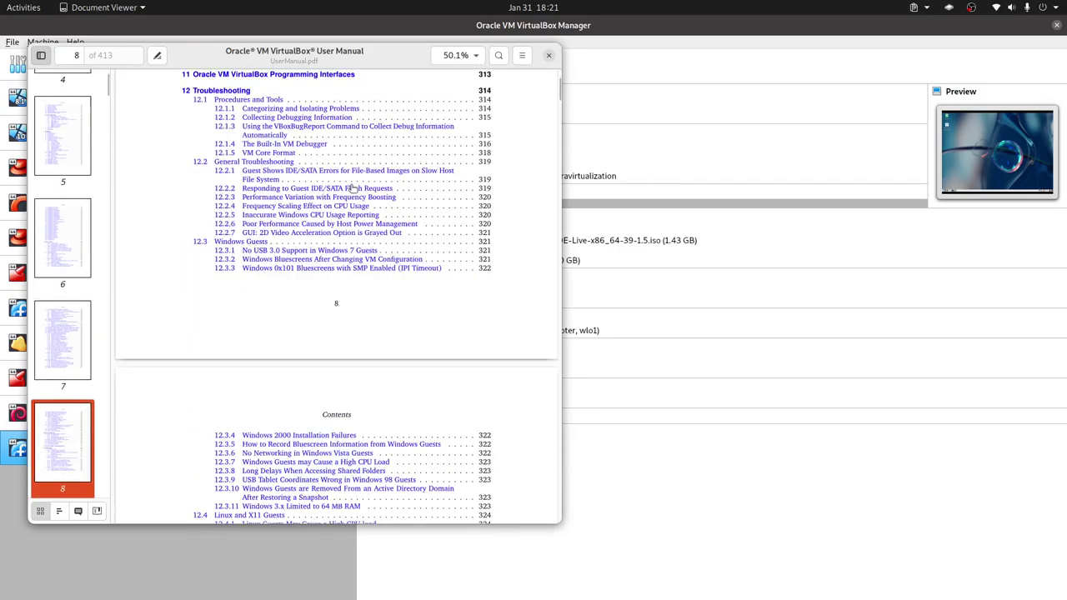
Return from the user manual to the VirtualBox manager and power off the running Fedora machine.
left_click(703, 36)
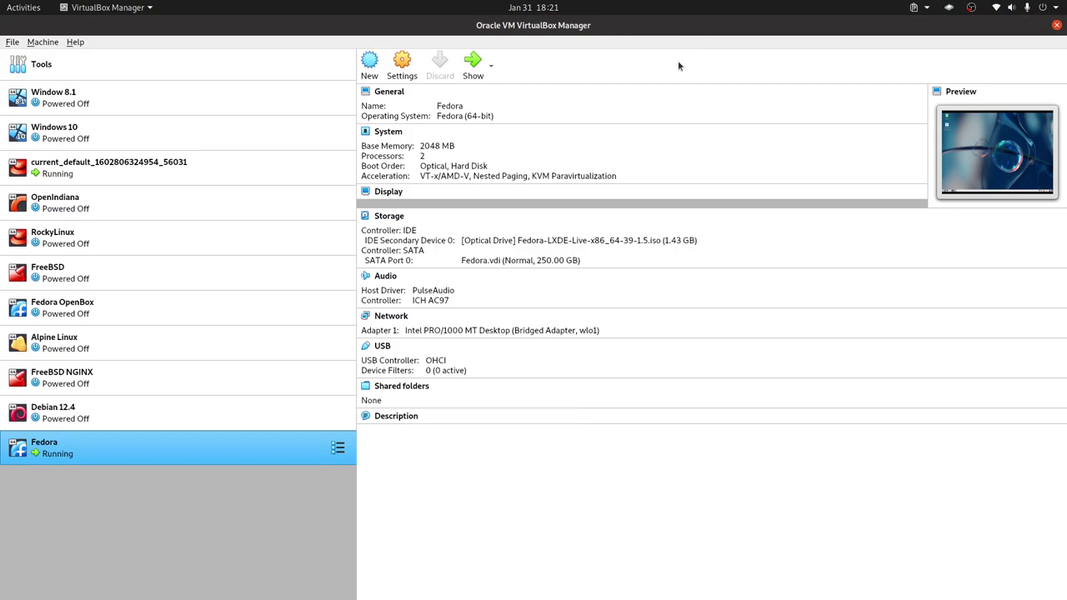
right_click(251, 442)
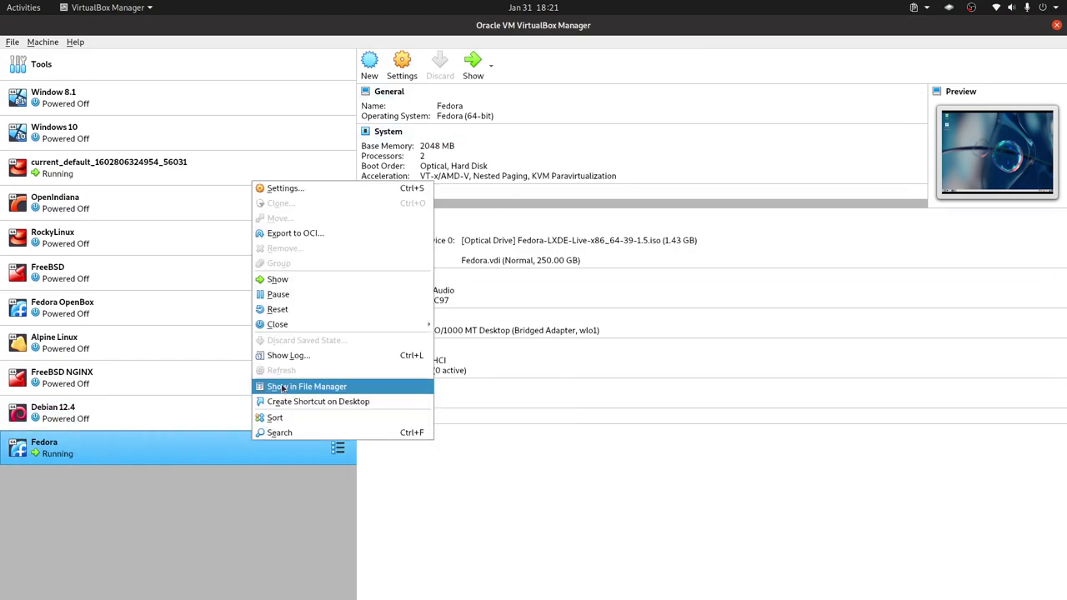
left_click(211, 448)
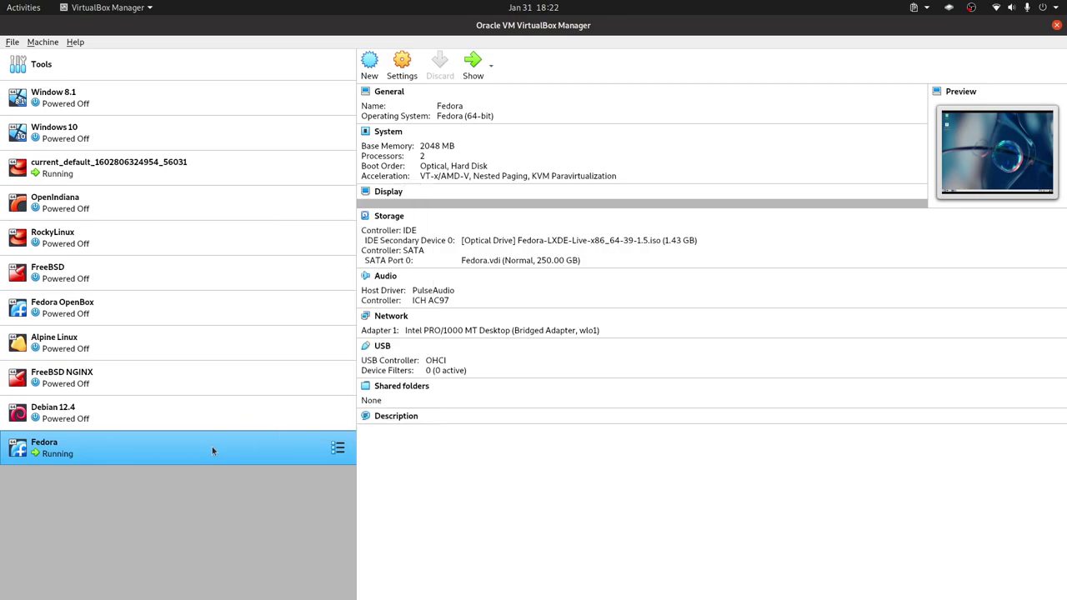
right_click(212, 451)
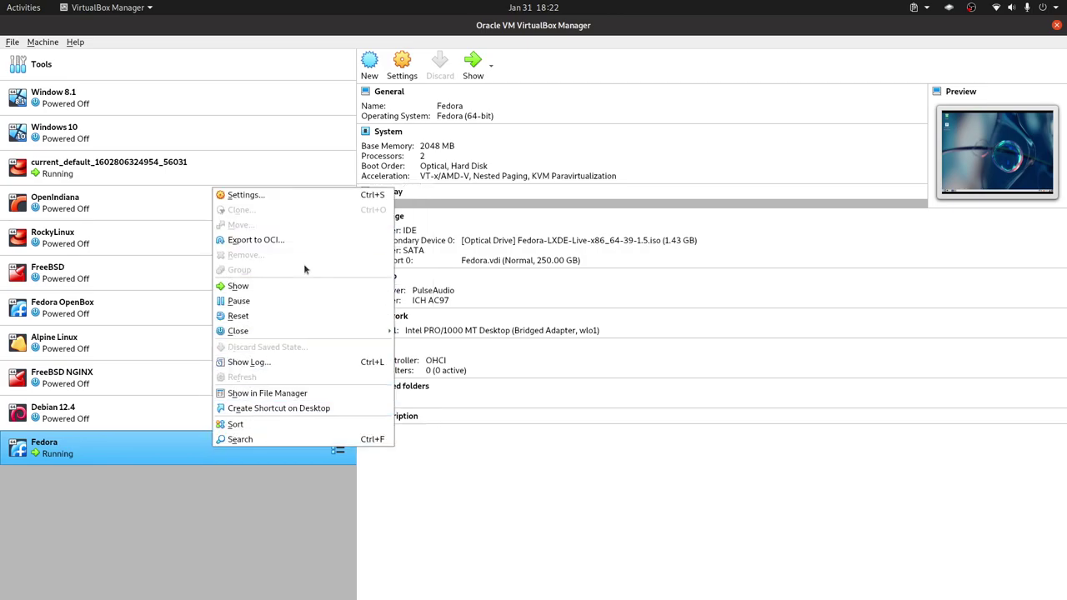
mouse_move(297, 335)
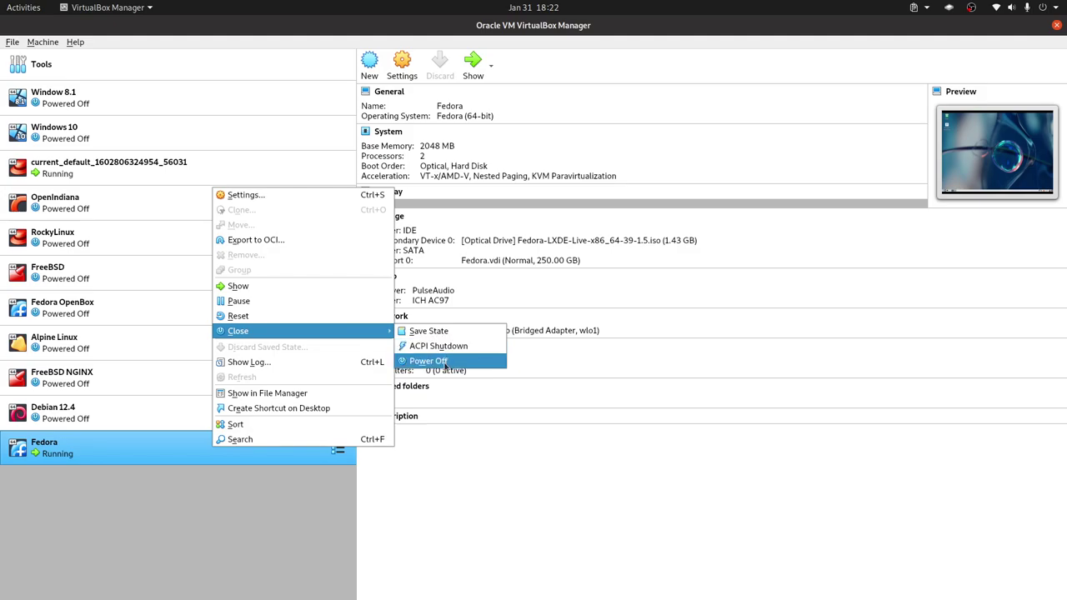
left_click(445, 363)
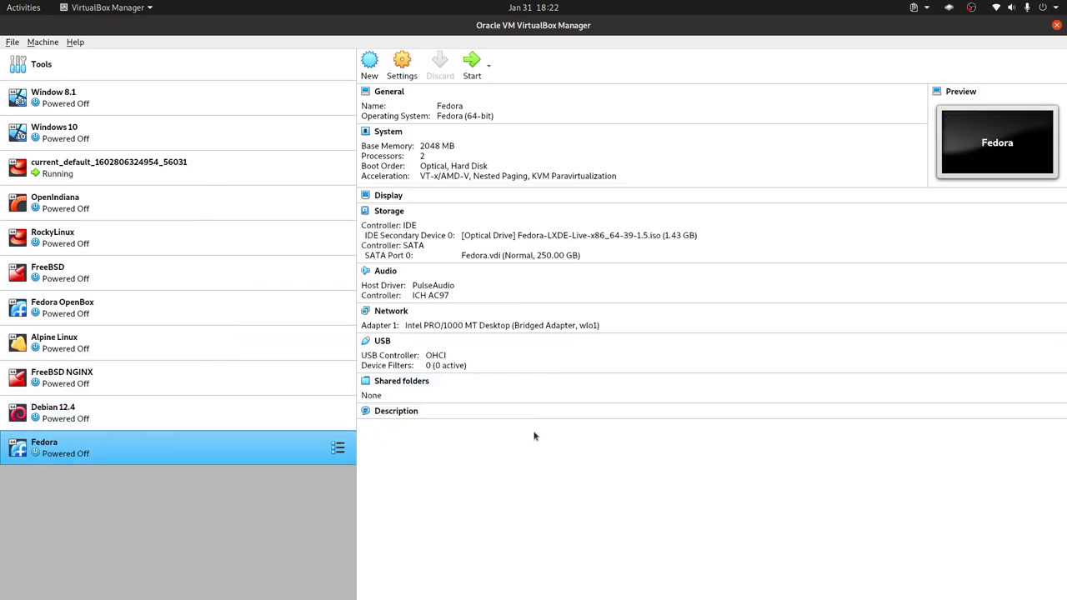
View the start modes available for the powered-off Fedora machine without starting it.
right_click(284, 443)
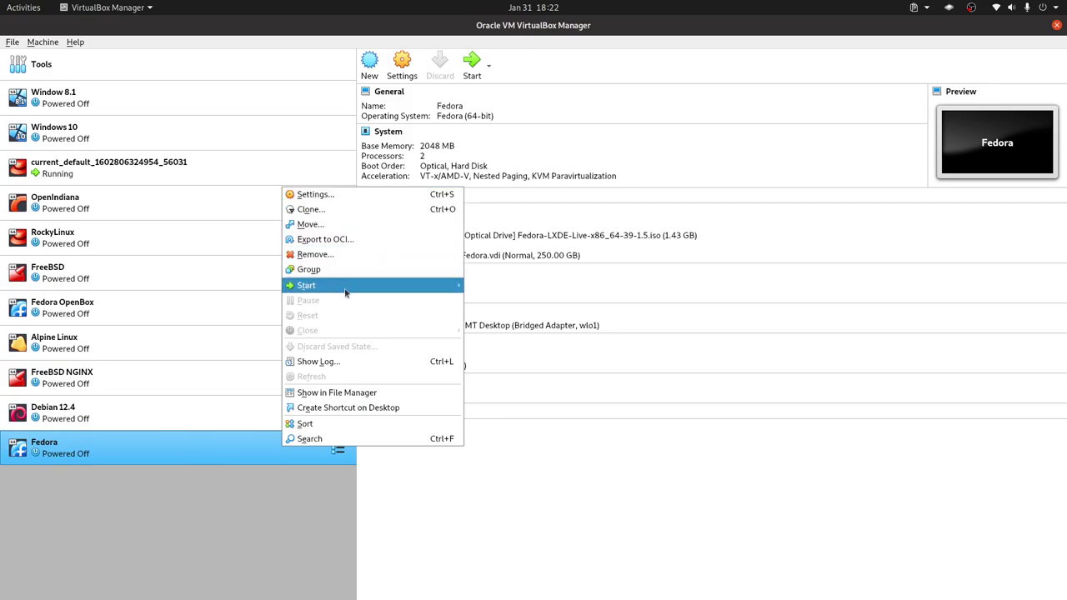
mouse_move(345, 292)
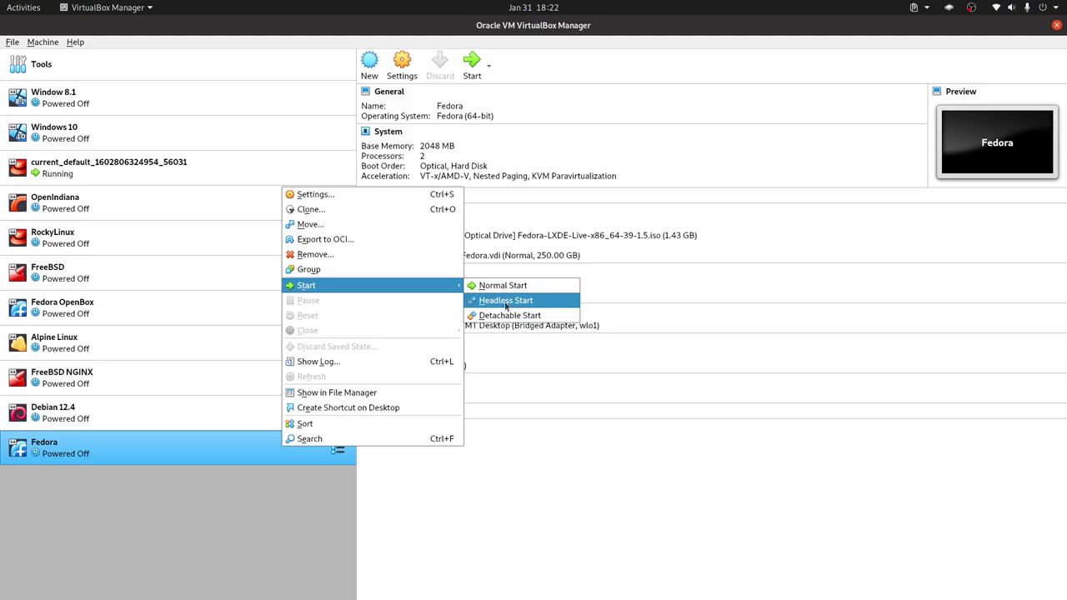
left_click(538, 507)
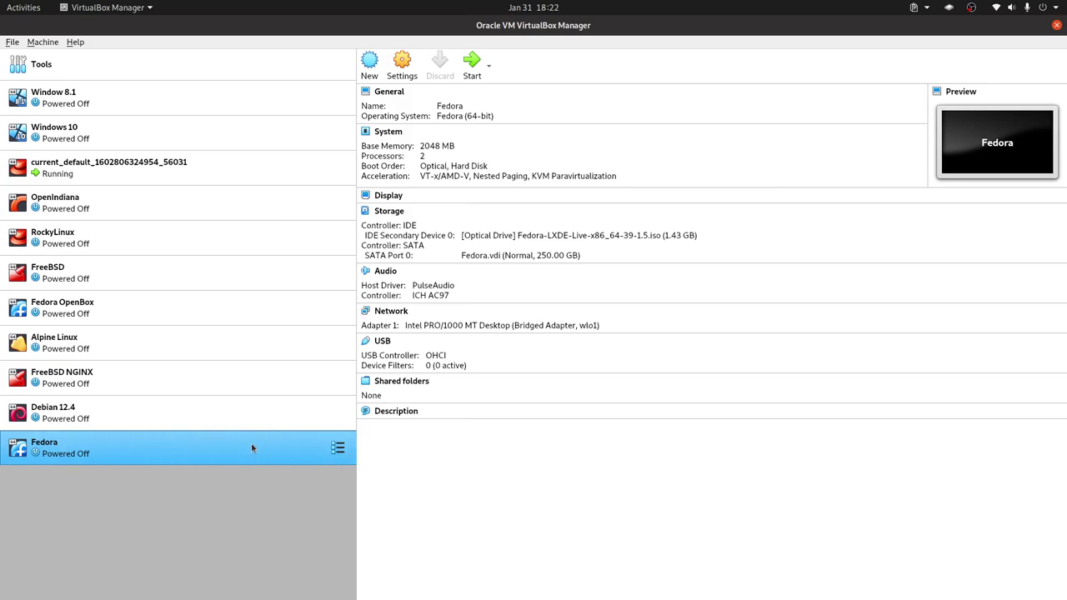